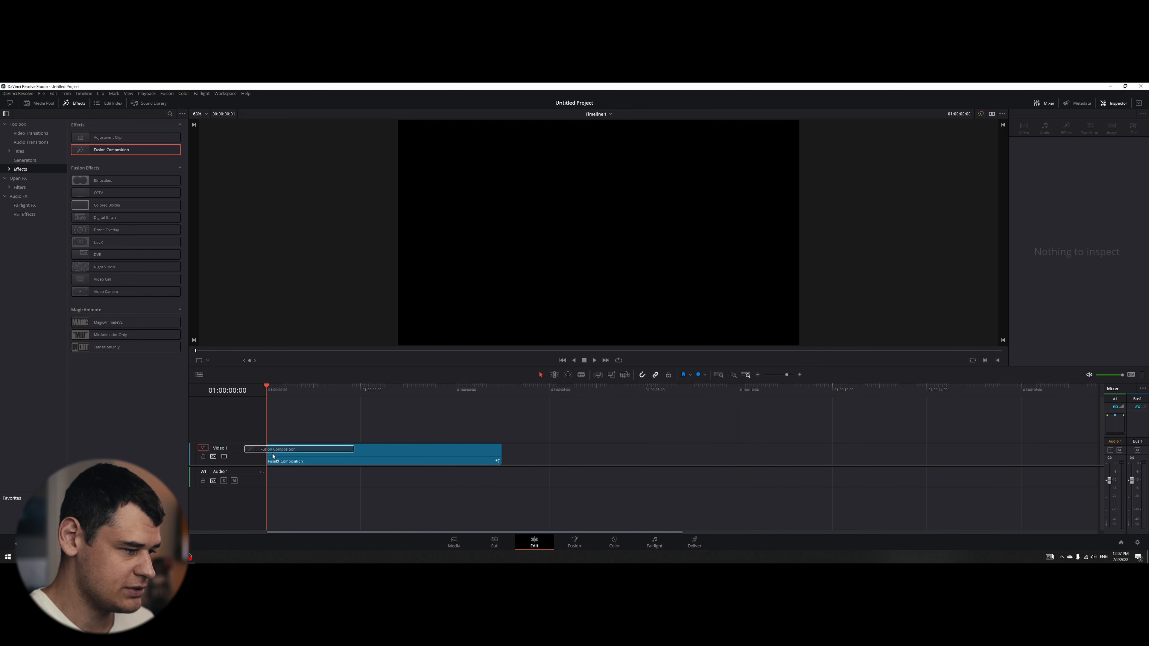
- Open the timeline's Fusion composition on the Fusion page and place the MediaOut1 node at the far end of the node graph
left_click(75, 103)
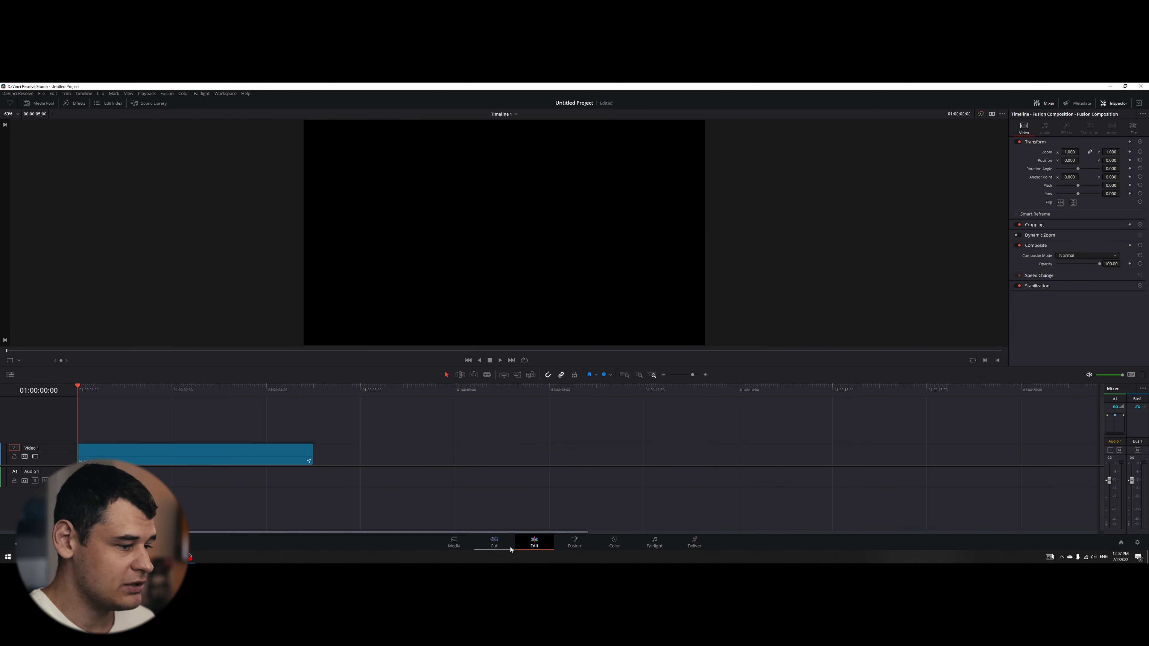
left_click(574, 542)
left_click_drag(397, 463, 972, 469)
left_click_drag(734, 371, 720, 349)
left_click(819, 417)
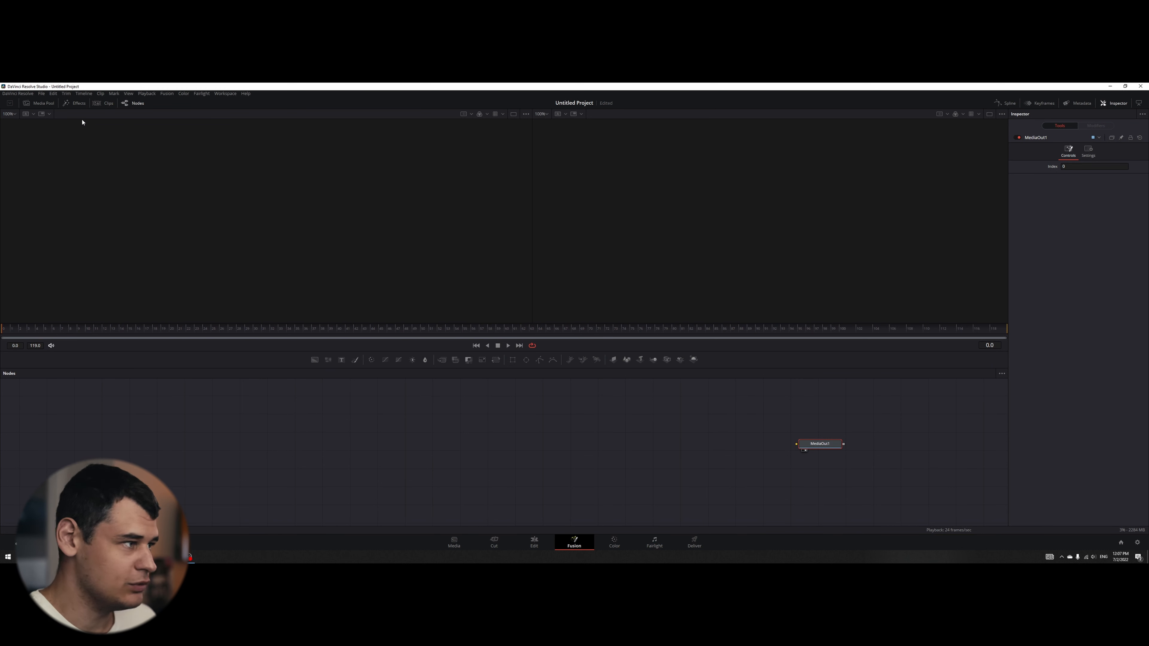
- Add the bee.png image from the project media to the node graph and place it above the main flow
left_click(39, 103)
left_click_drag(87, 154, 624, 427)
left_click_drag(446, 446, 617, 408)
left_click(41, 103)
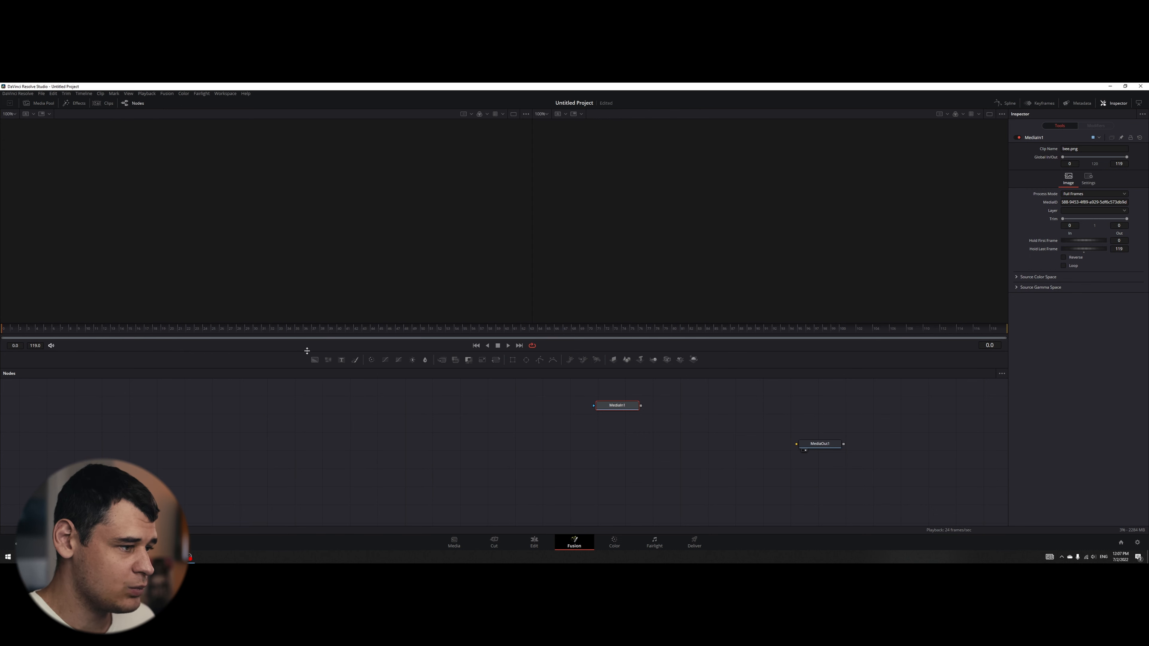
- Add a Background node connected to MediaOut1 and set its type to Gradient
left_click_drag(314, 360, 797, 444)
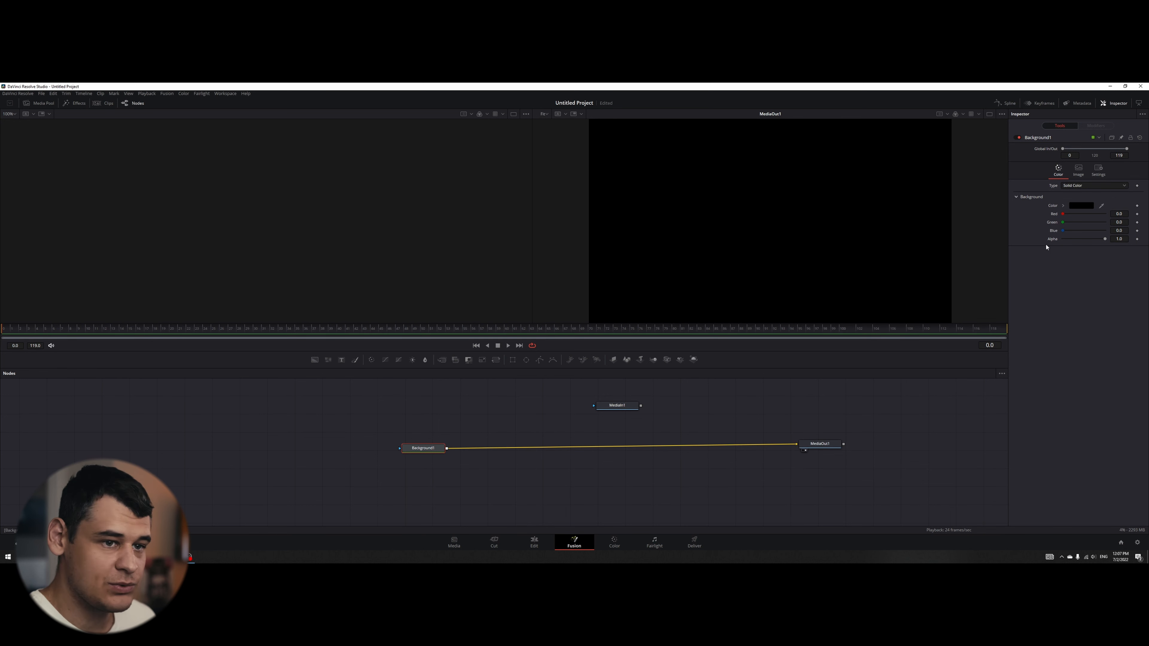
left_click(1084, 187)
left_click(1083, 229)
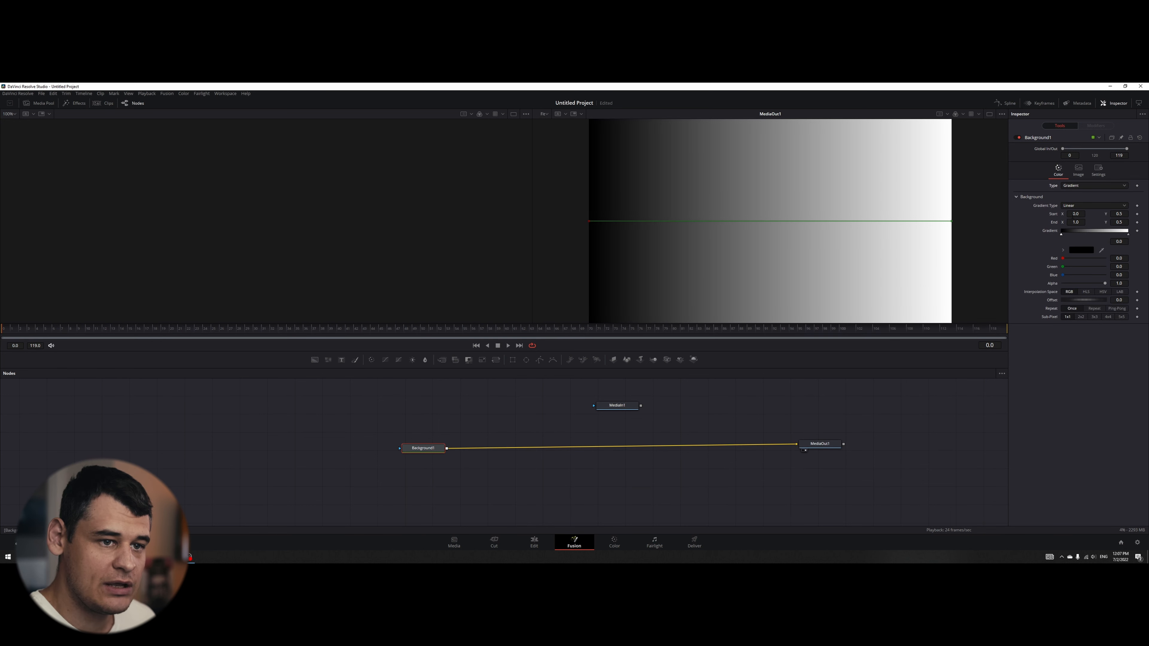
- Colour the background gradient from dark blue (#00007f) at the start to dark red at the end
left_click(1082, 250)
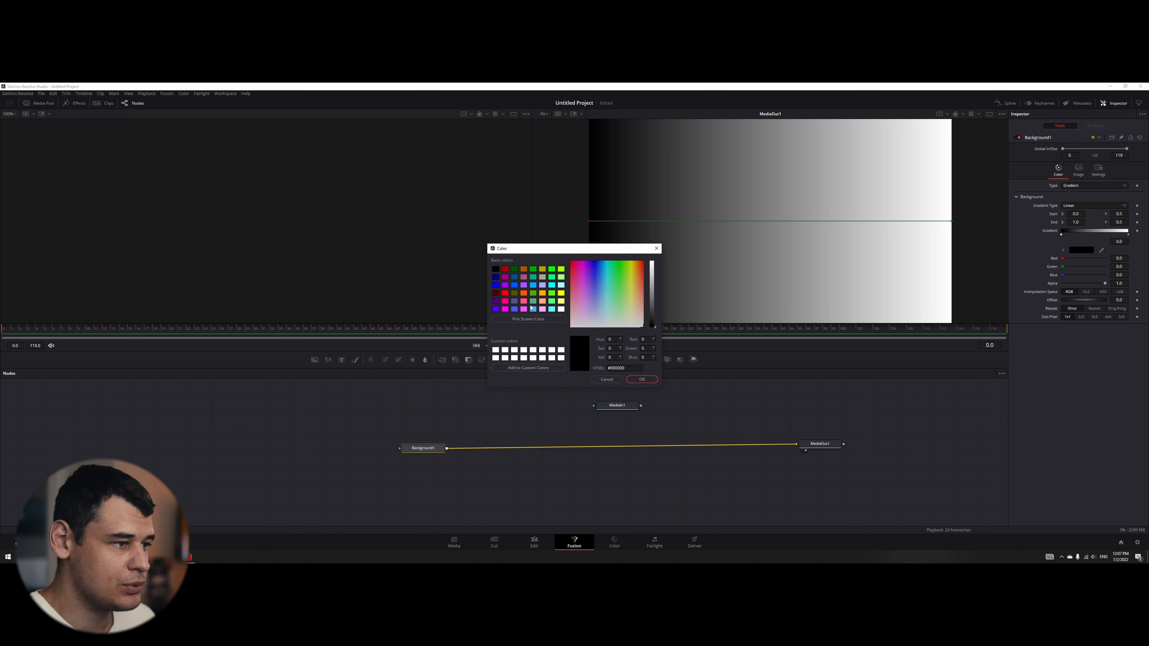
left_click(495, 278)
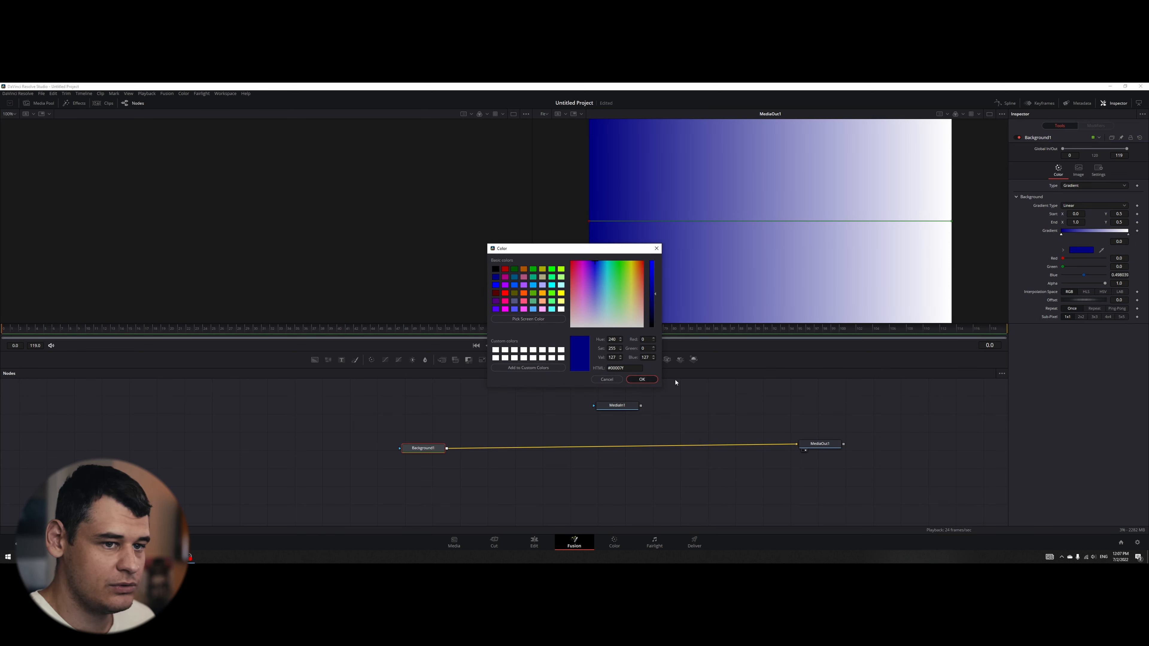
left_click(641, 379)
left_click(1127, 234)
left_click(1081, 249)
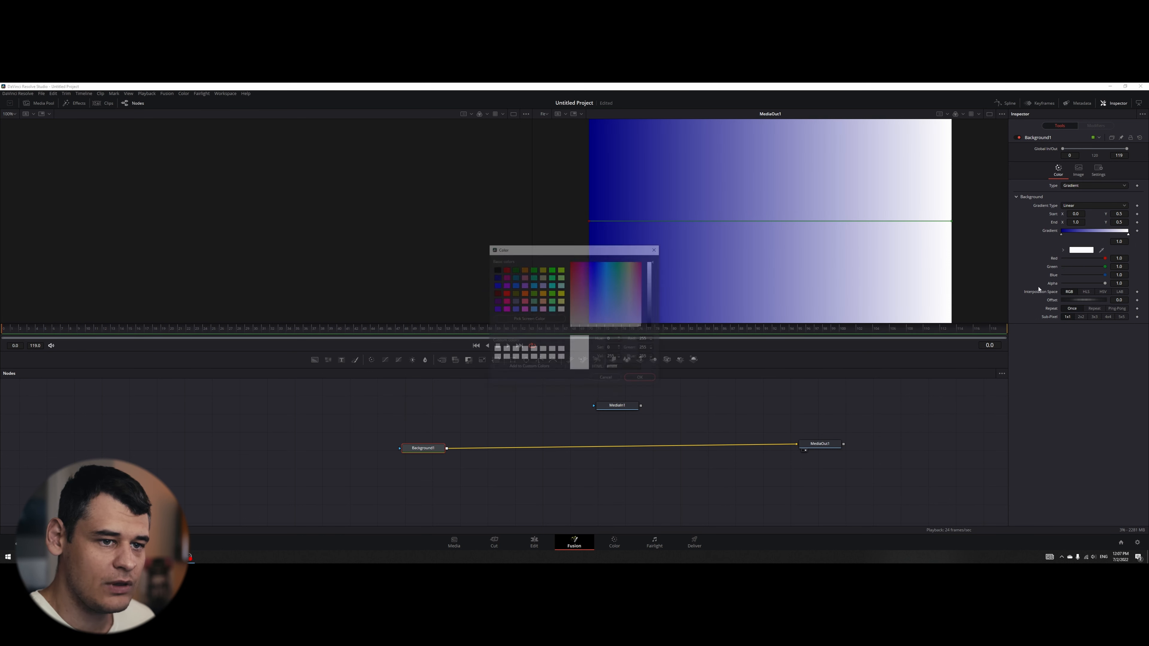
left_click(494, 293)
left_click(641, 379)
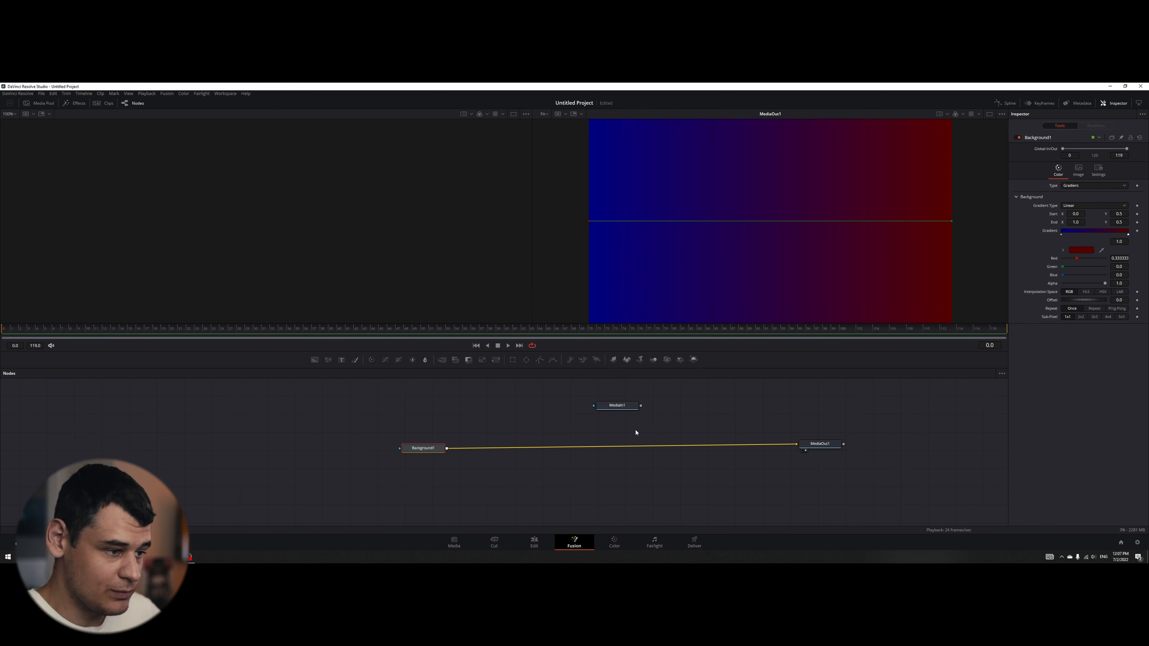
- Merge the bee image over the Background1 node so it feeds MediaOut1, and select the Merge node
left_click_drag(617, 408, 443, 447)
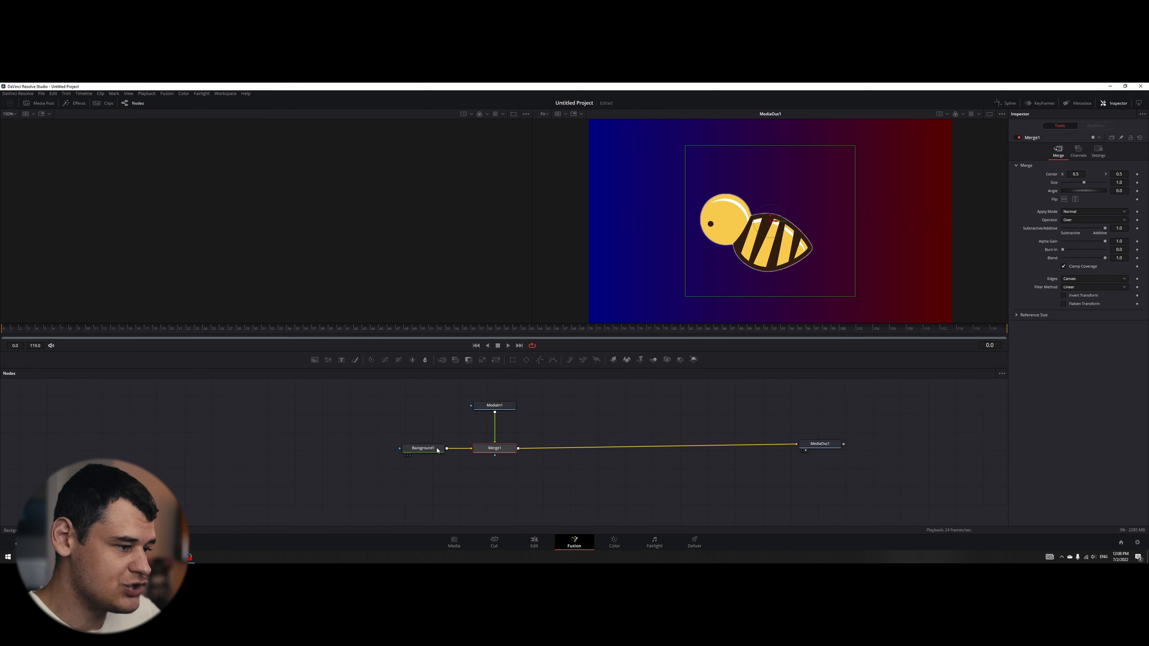
left_click(438, 446)
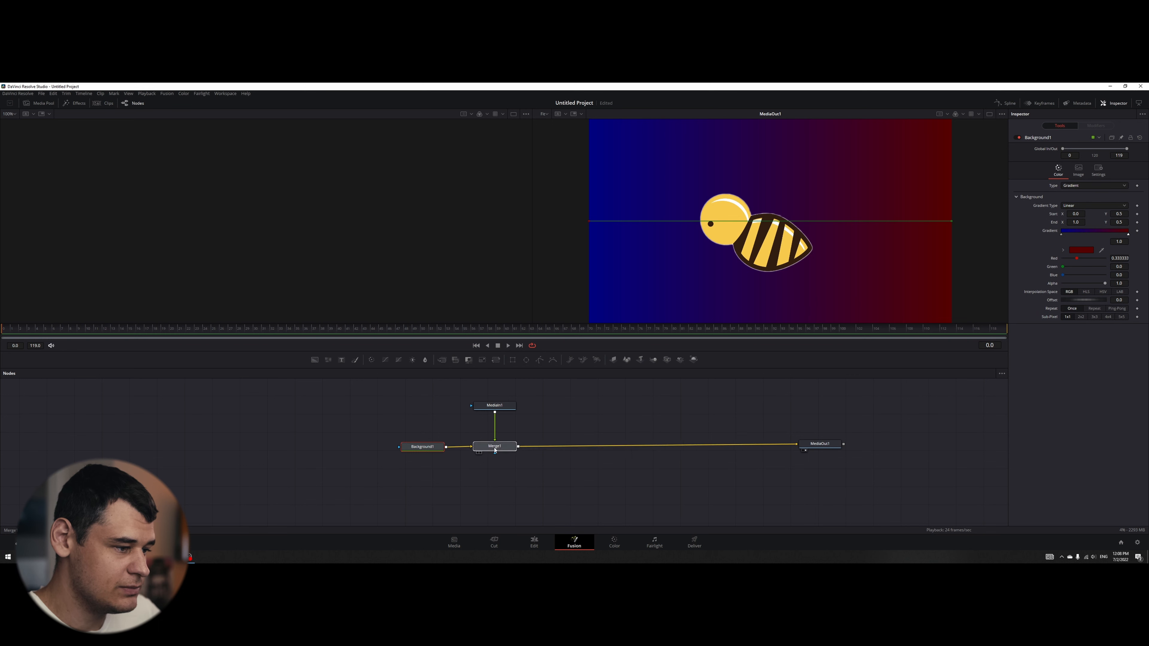
left_click(494, 451)
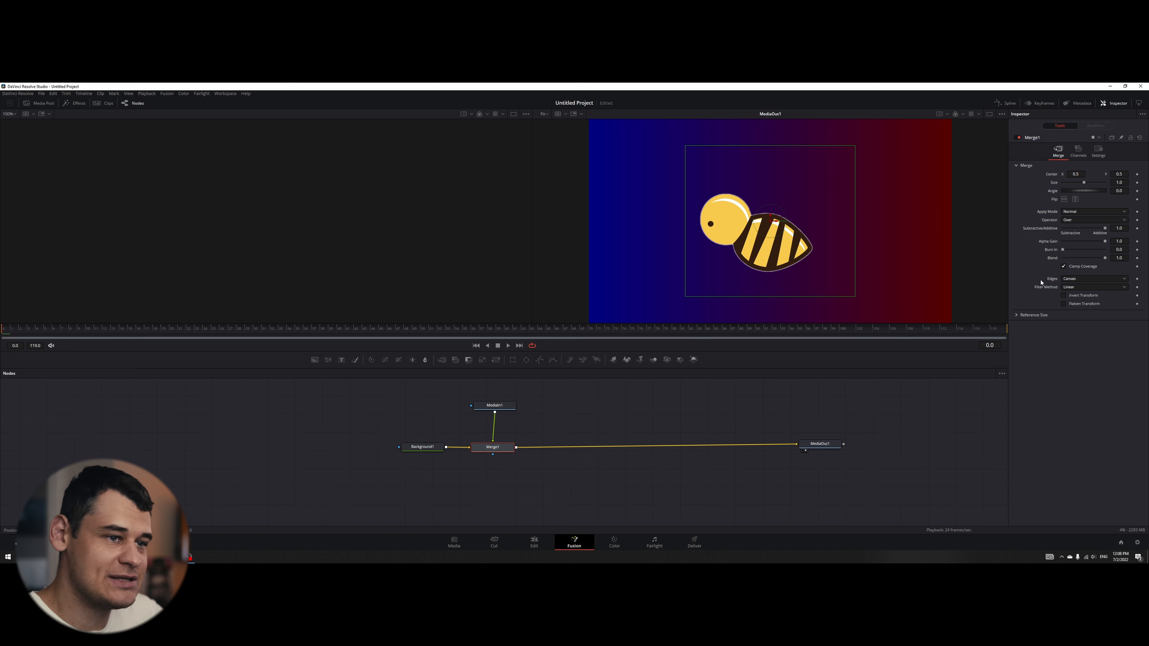
- Add a Transform node after MediaIn1 and set the bee's size to 0.47 and centre to X 1.37, Y 0.957
left_click(502, 411)
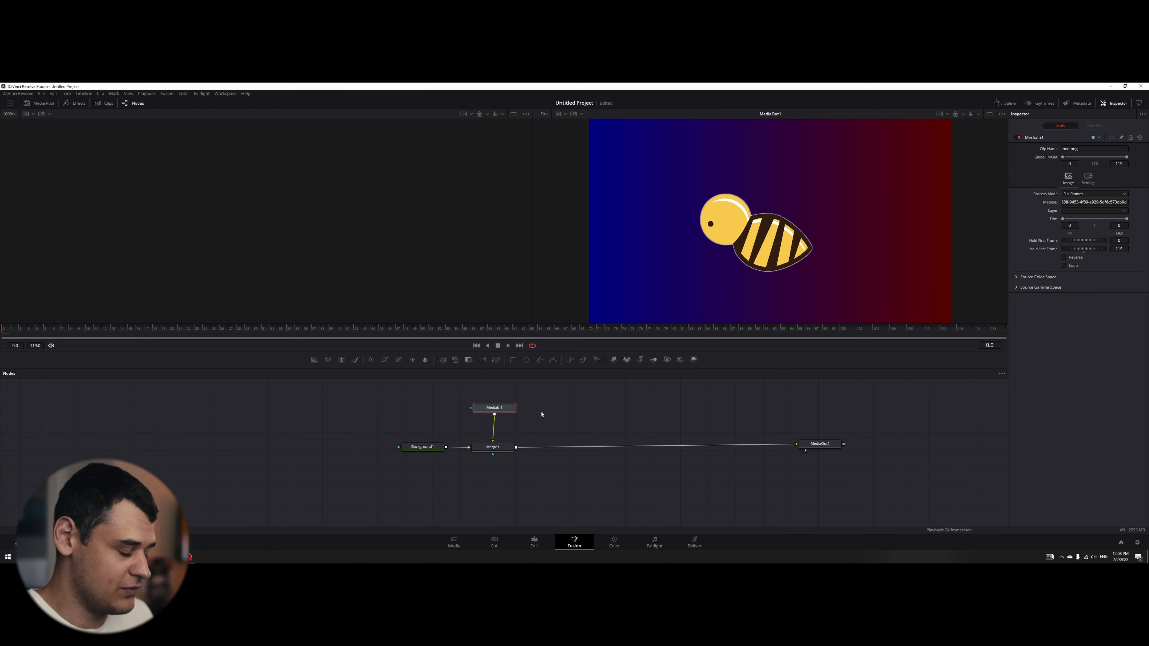
key("shift+space")
type("xf")
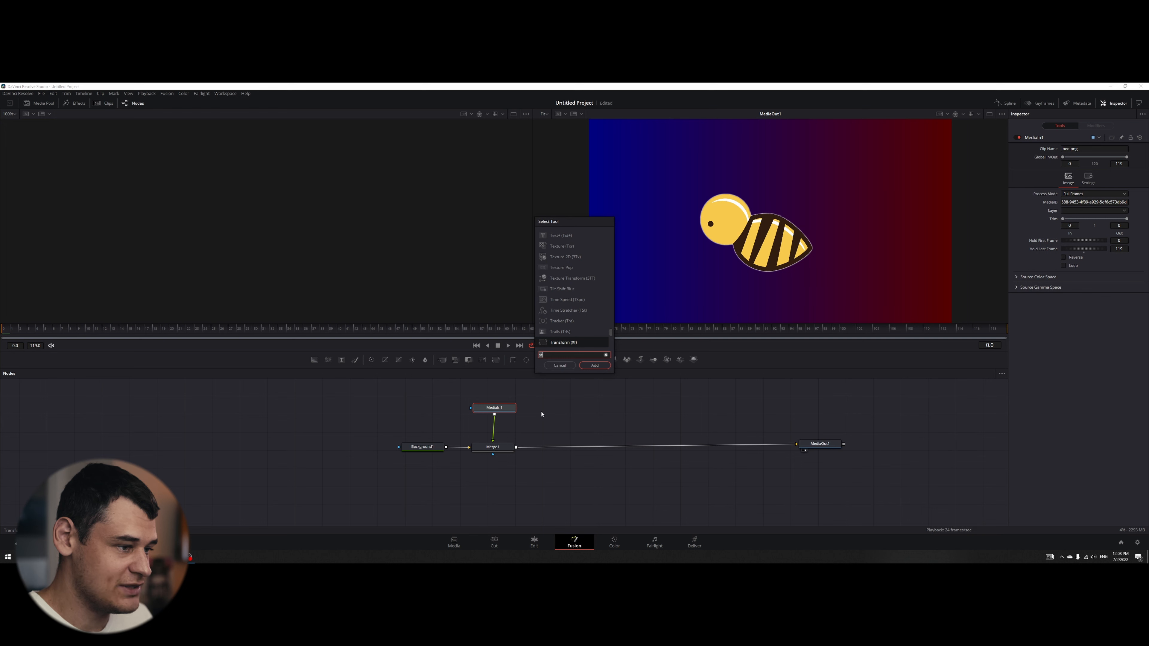
left_click(595, 365)
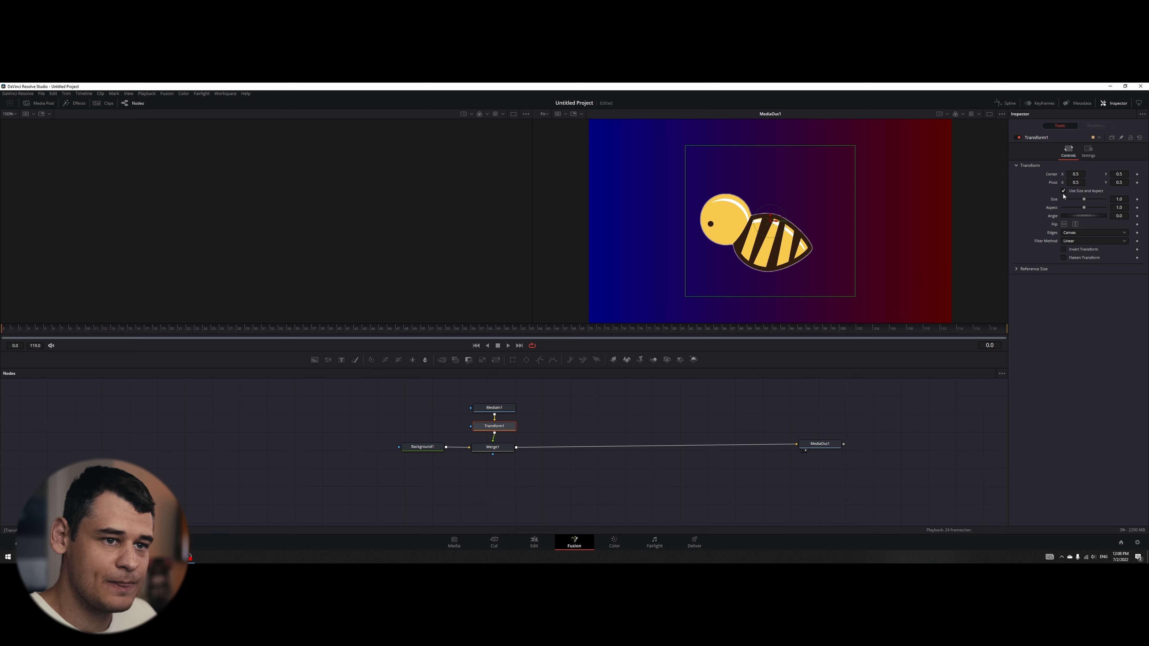
left_click_drag(1084, 200, 1140, 177)
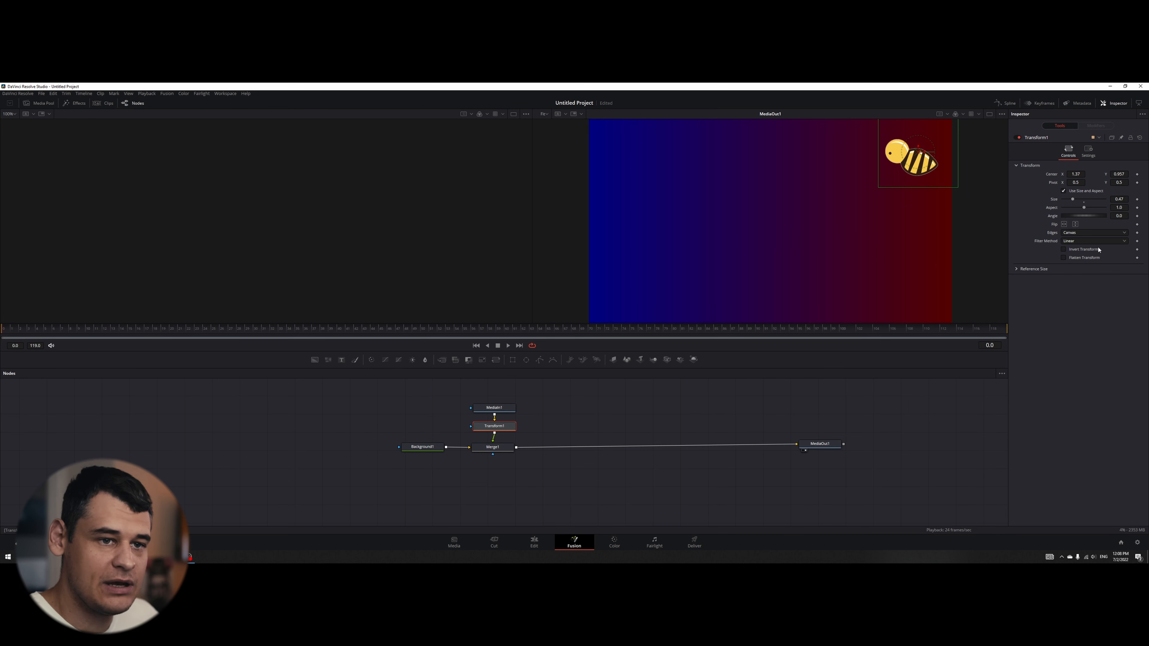
- Try keyframing the bee's centre at frame 0 and again further along the timeline at X 0.951, Y 0.68
left_click(1138, 174)
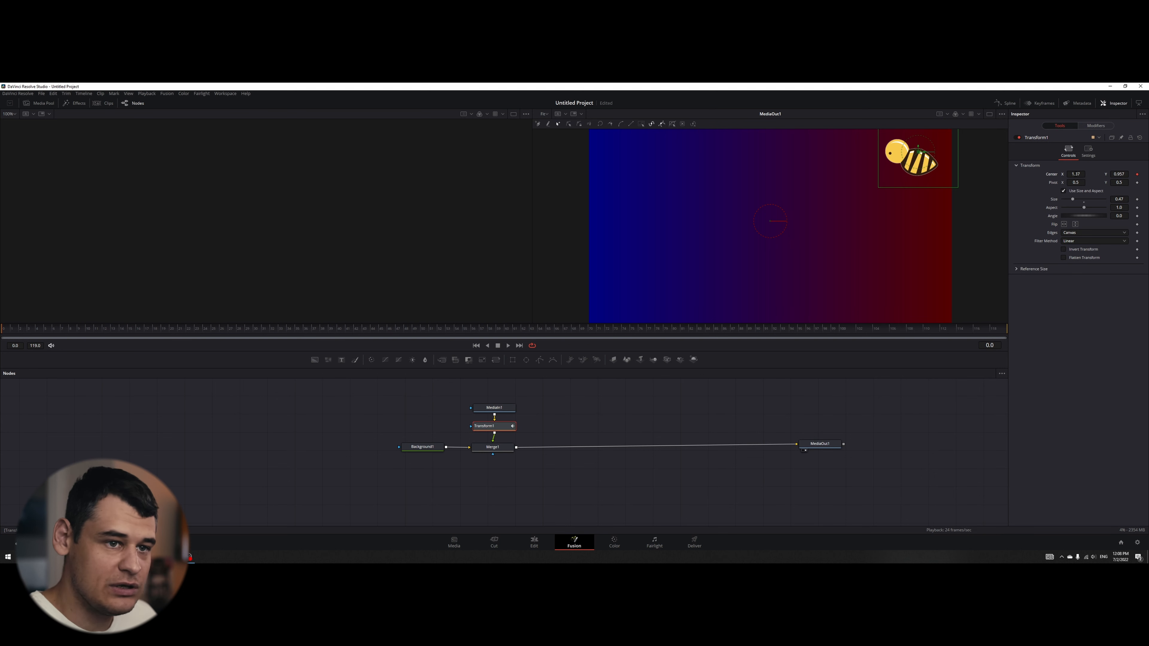
left_click(78, 329)
left_click_drag(1077, 173, 1039, 174)
left_click_drag(1118, 174, 1092, 222)
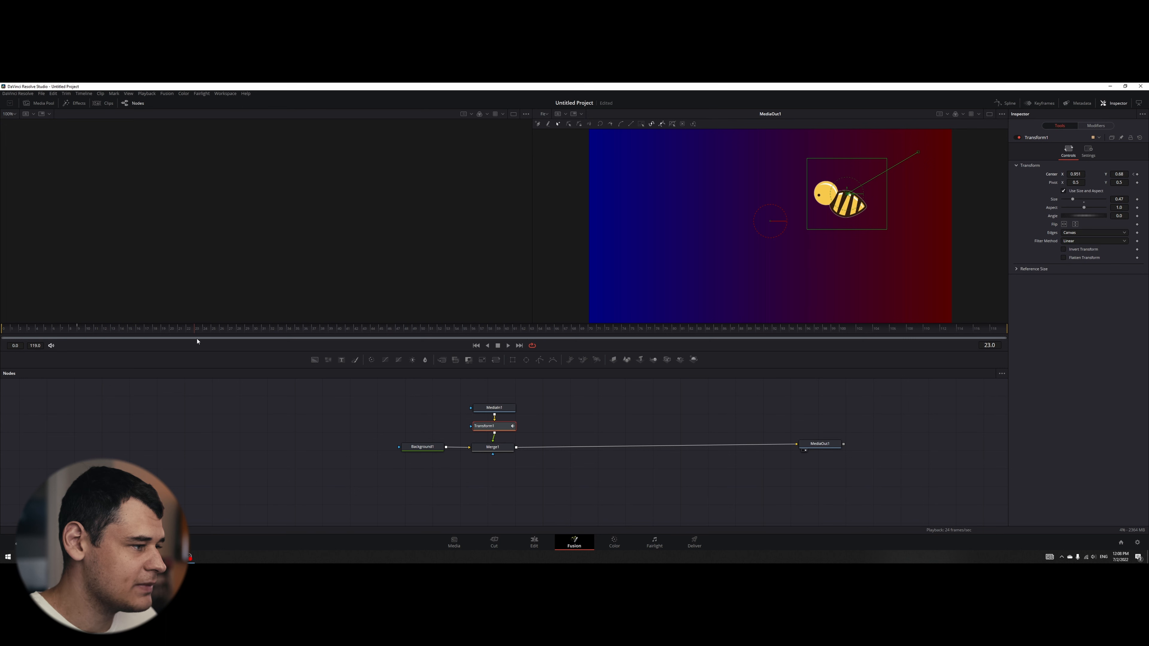
- Try another centre keyframe at frame 23 with X 0.199, Y 0.518, and rotate the bee to an angle of -5.2
left_click_drag(1075, 174, 1007, 175)
mouse_move(1119, 174)
left_mouse_down()
mouse_move(1108, 174)
mouse_move(1140, 174)
mouse_move(1100, 187)
left_mouse_up()
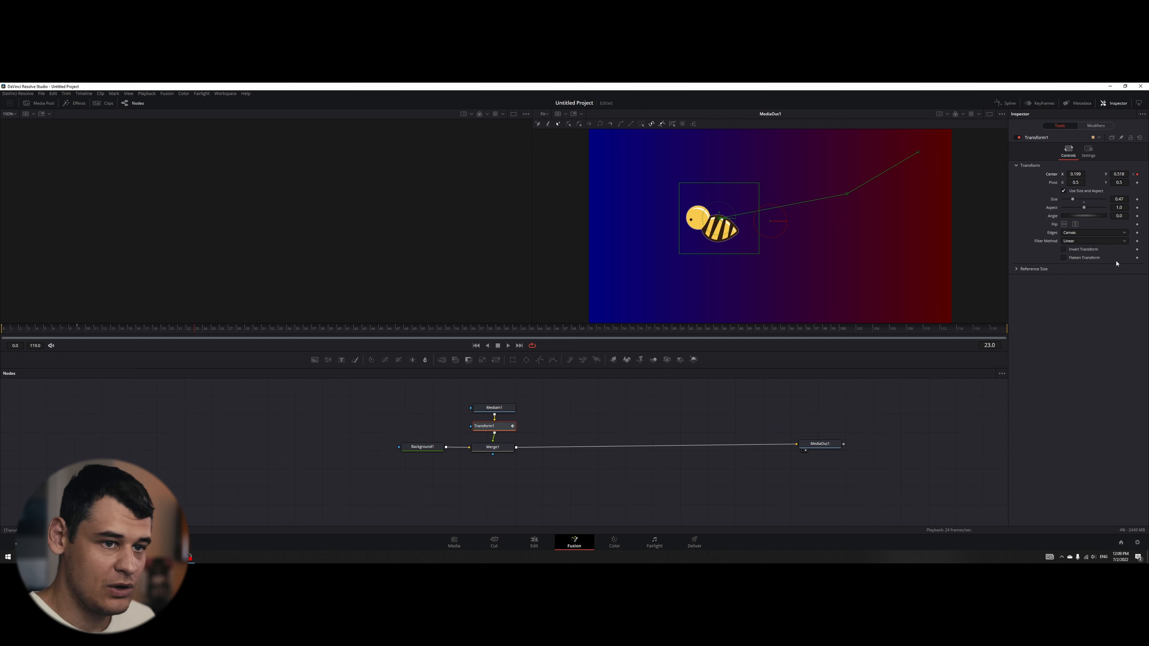
left_click_drag(1082, 218, 1009, 298)
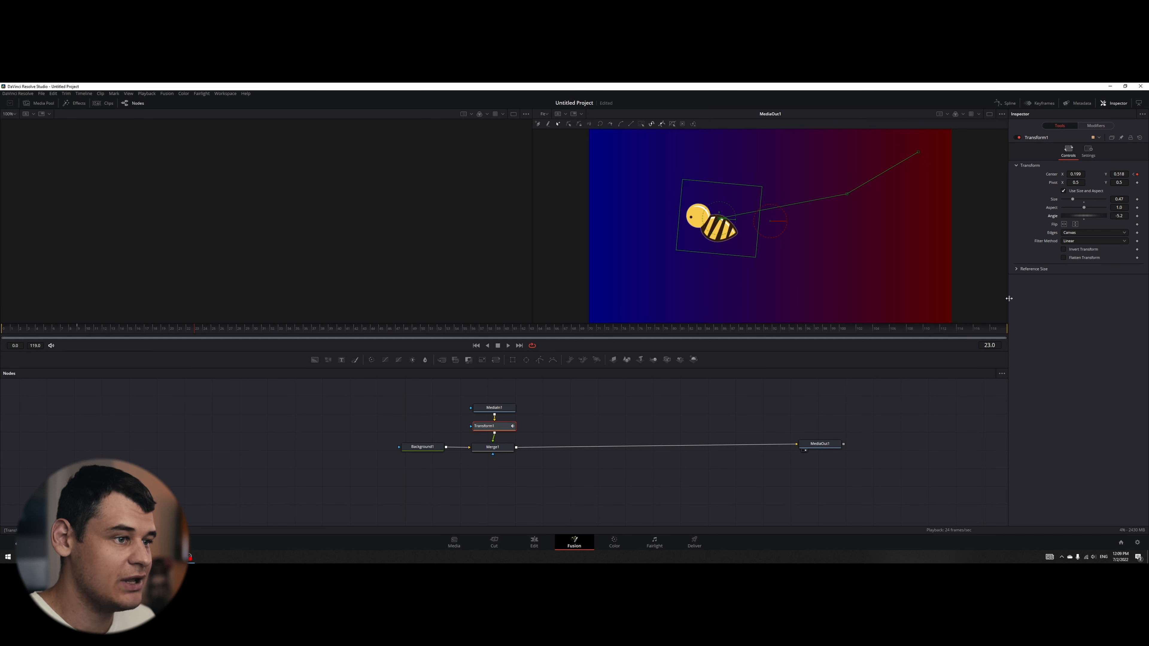
- Undo the bee's rotation and all the centre keyframes on Transform1
key("ctrl+z")
key("ctrl+z")
key("ctrl+z")
key("ctrl+z")
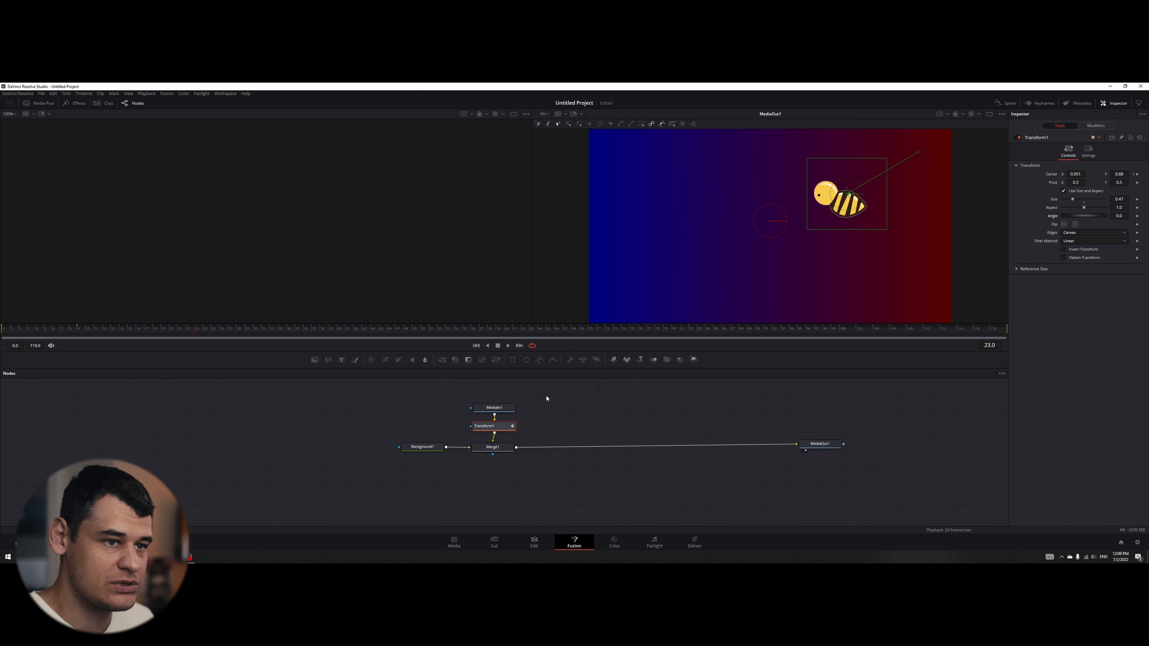
key("ctrl+z")
key("ctrl+z")
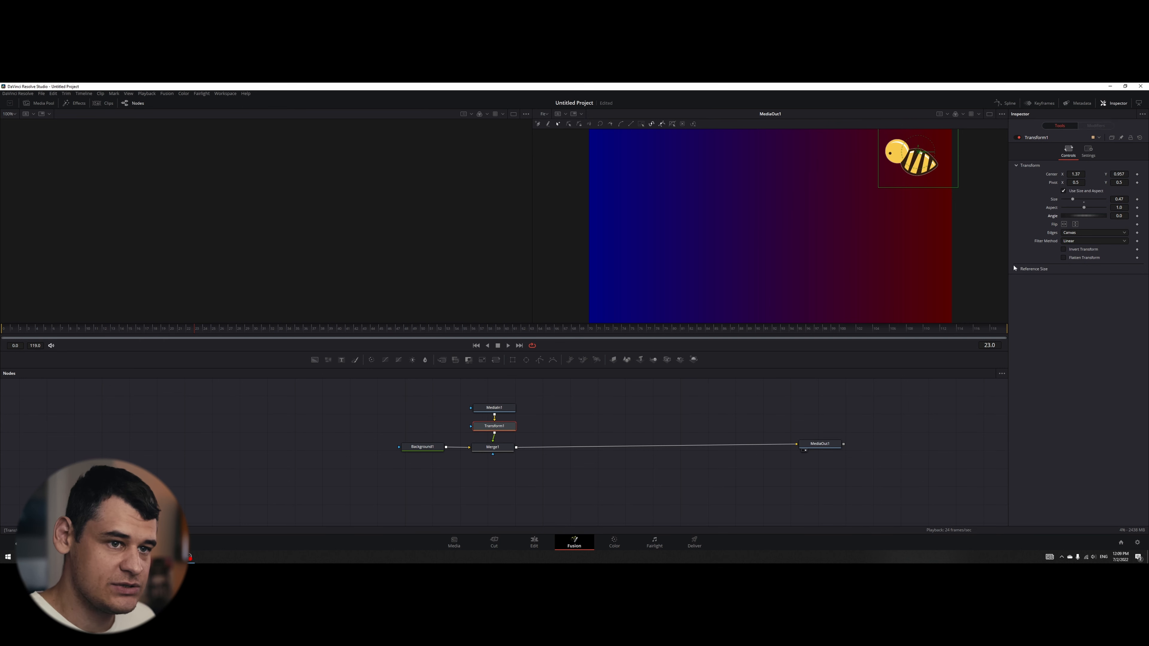
- Try animating the bee's centre with a Path, moving it at frame 32 to about X 0.44, Y 0.62, and scrub through the motion
right_click(1050, 175)
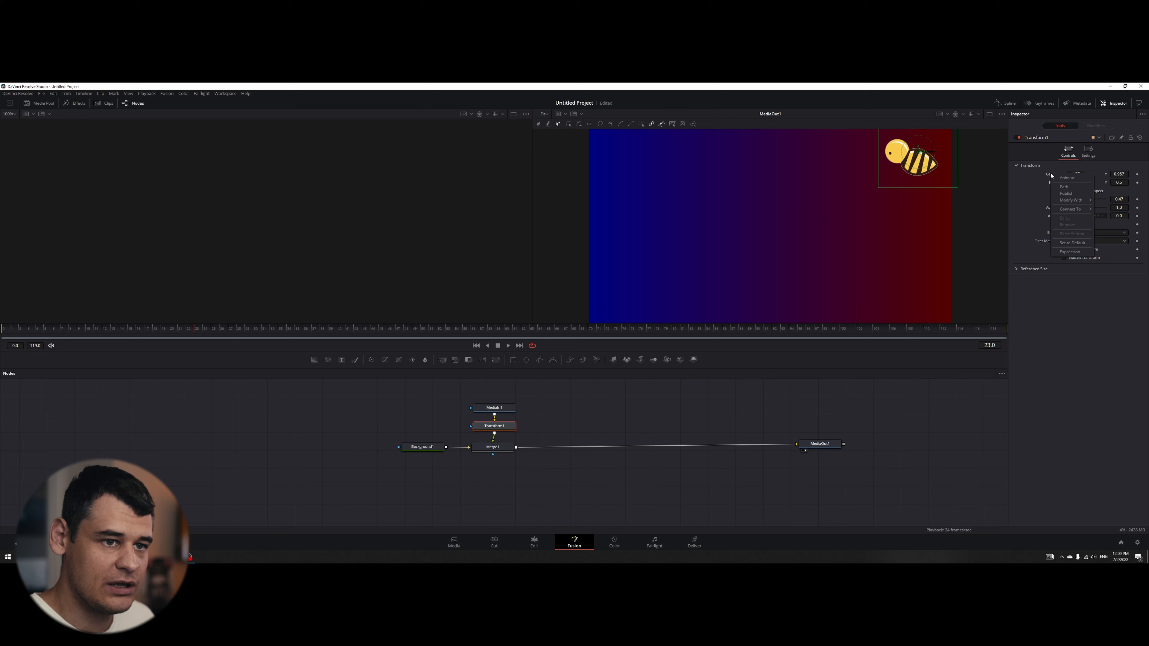
left_click(1064, 189)
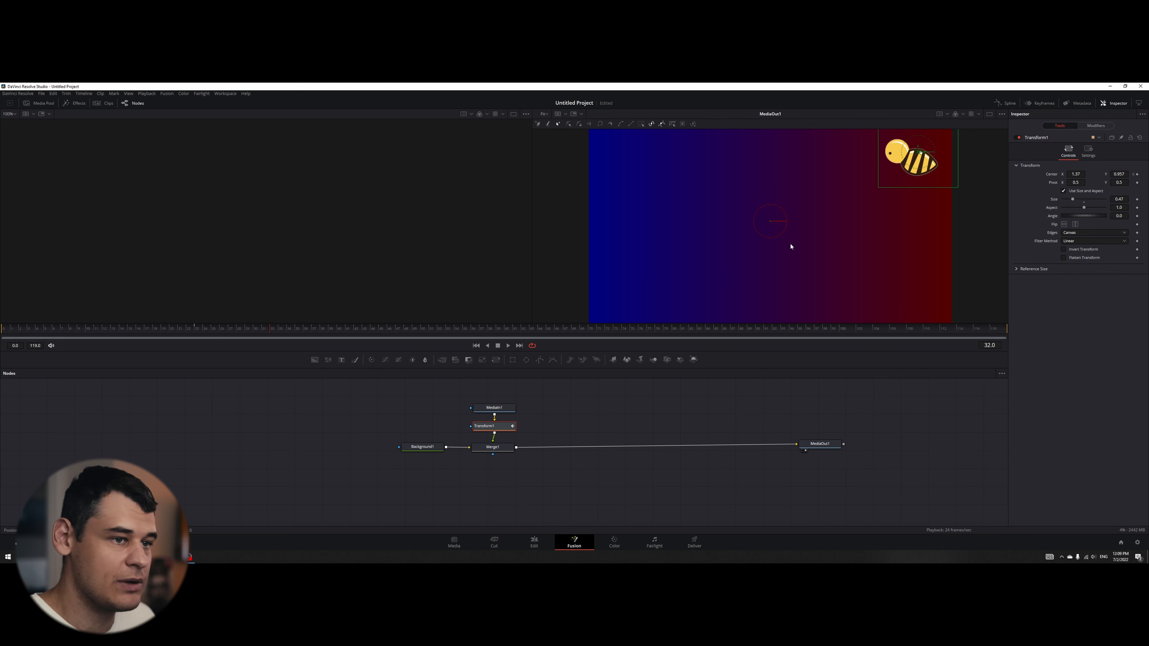
left_click_drag(922, 153, 778, 151)
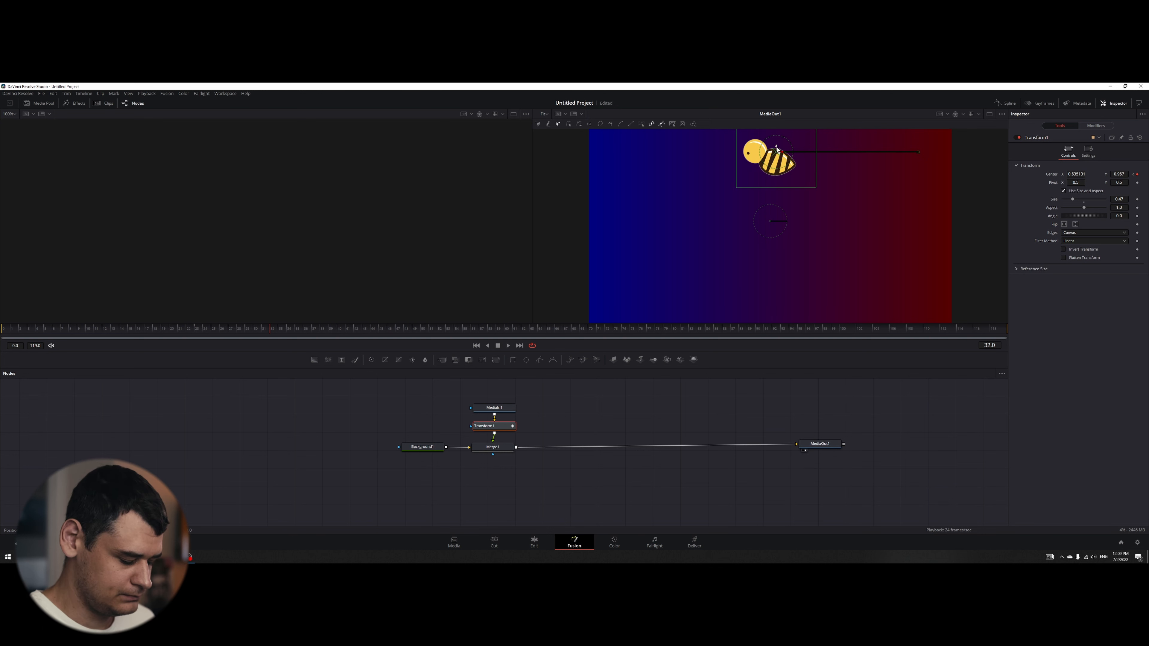
left_click_drag(777, 148, 756, 206)
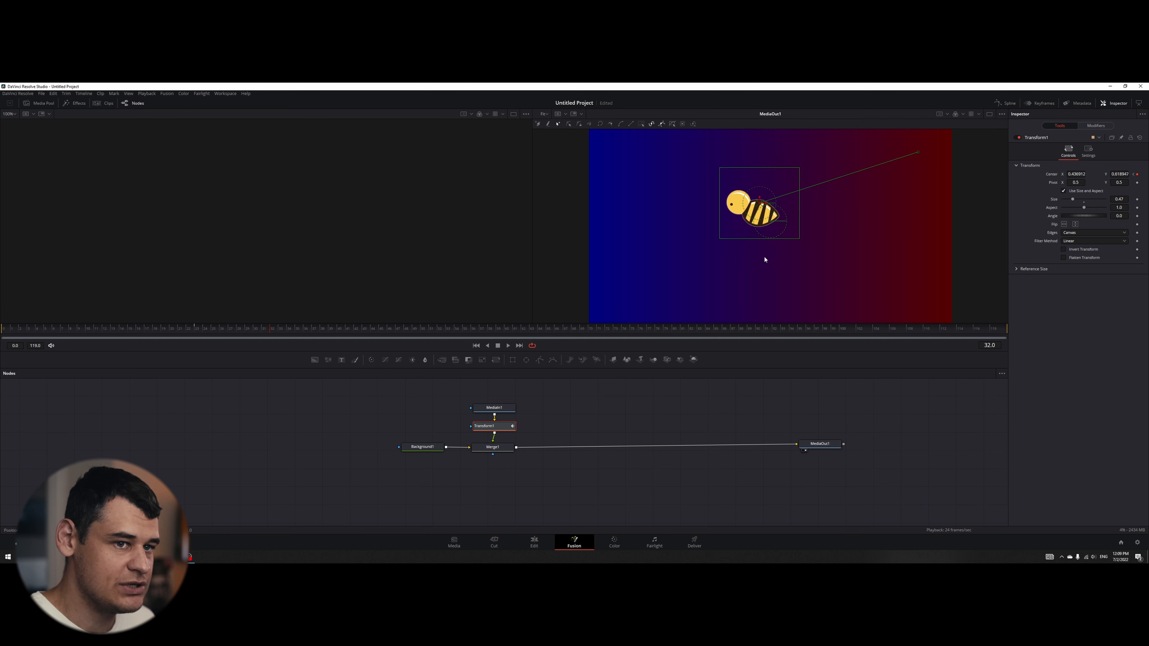
left_click_drag(358, 329, 229, 329)
- Undo the bee's path moves and remove the Path animation from Transform1's centre
key("ctrl+z")
key("ctrl+z")
key("ctrl+z")
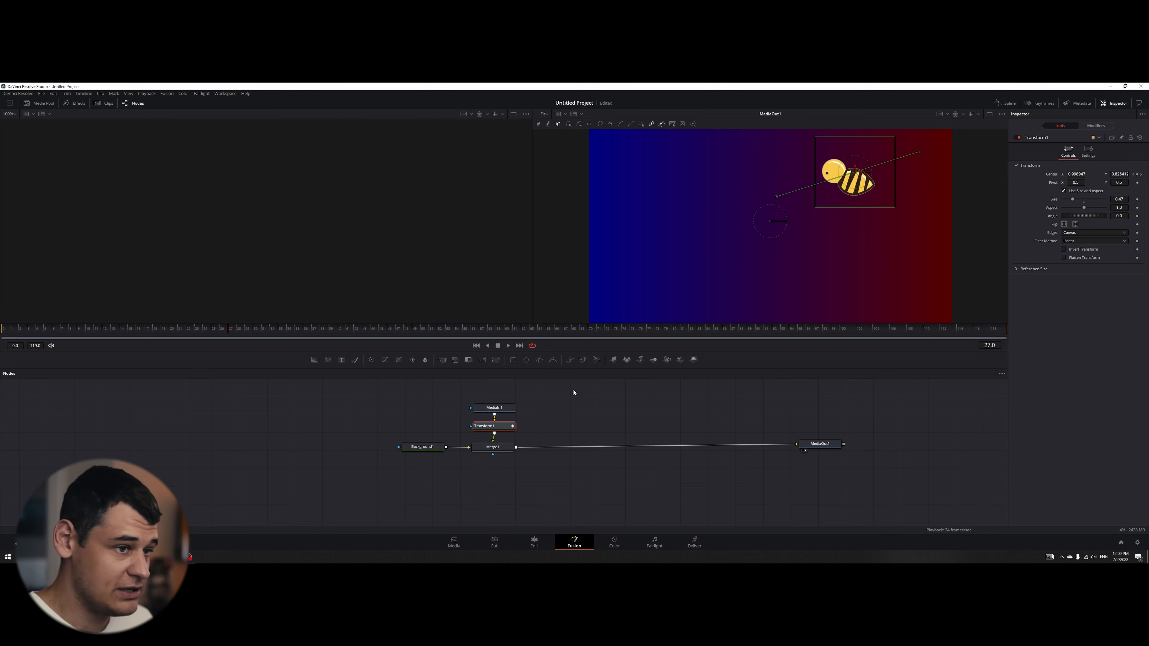
key("ctrl+z")
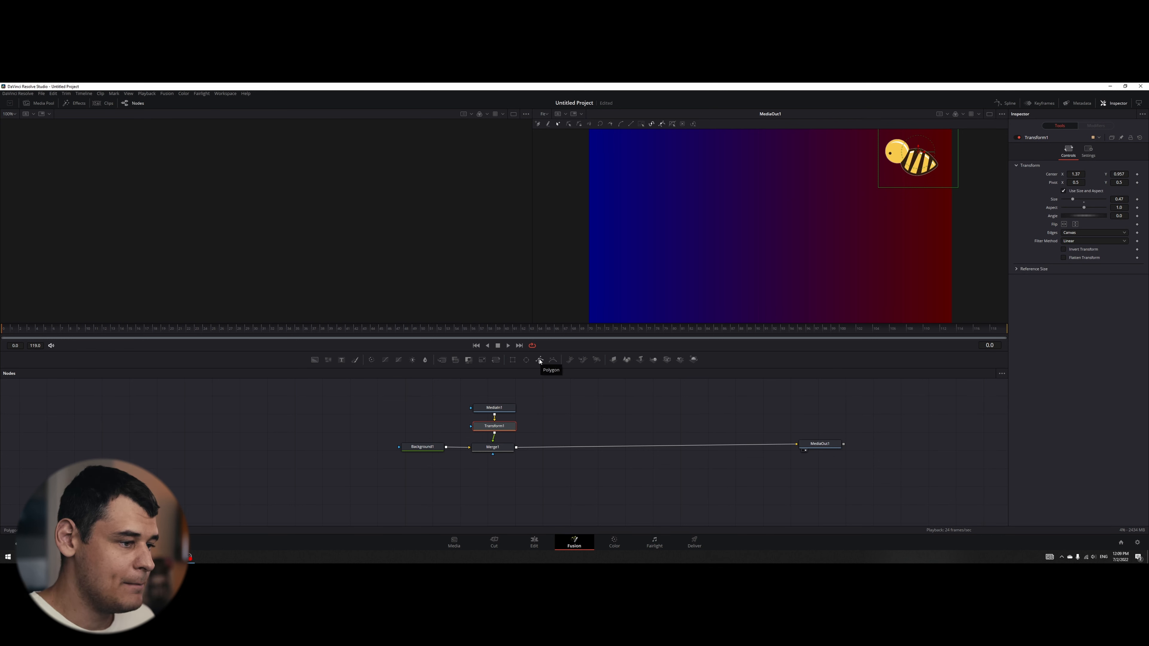
- Add an unconnected Polygon node and draw an open, looping flight path in its own viewer, from the frame's upper-right corner to the lower middle
left_click_drag(539, 360, 564, 418)
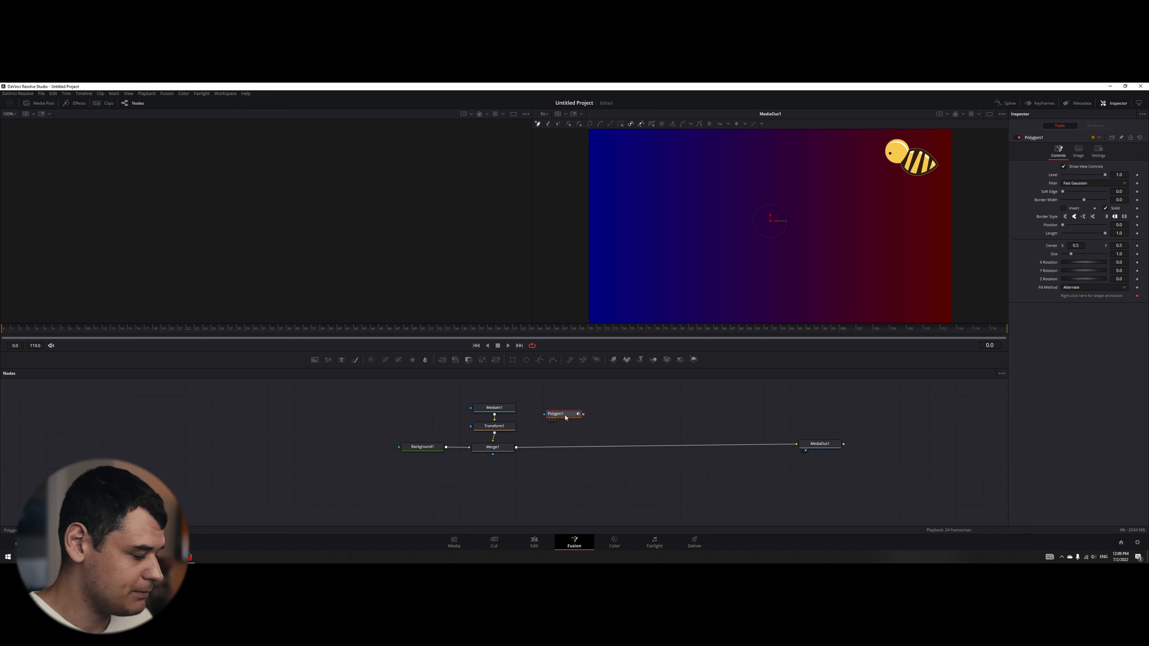
key("1")
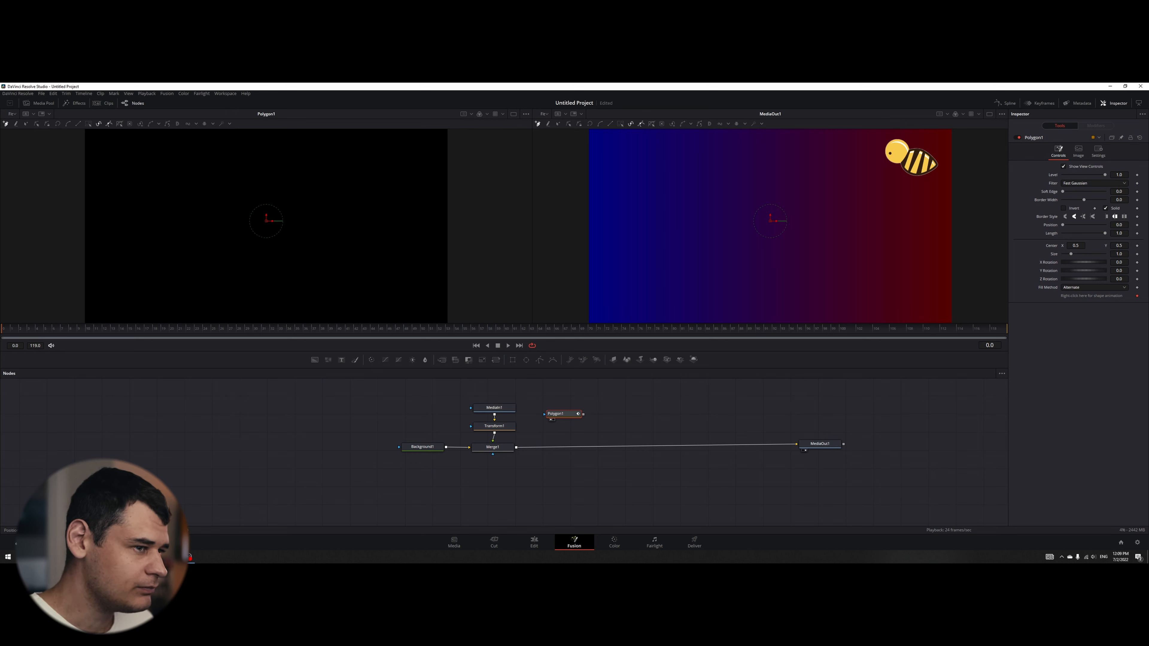
left_click(436, 137)
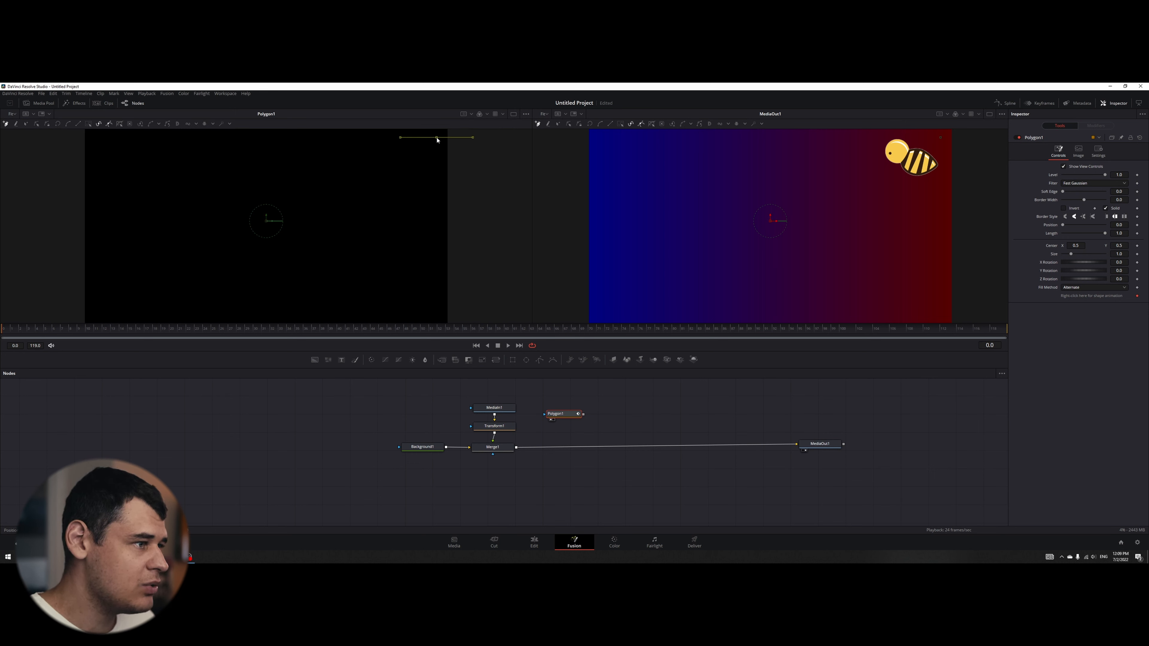
left_click(415, 147)
left_click(394, 189)
left_click(377, 238)
left_click(325, 247)
left_click(262, 274)
left_click(232, 222)
left_click(223, 171)
left_click(188, 146)
left_click(146, 159)
left_click(123, 193)
left_click(109, 241)
left_click(117, 277)
left_click(133, 291)
left_click(189, 298)
left_click(245, 304)
left_click(320, 301)
left_click(377, 301)
left_click(404, 283)
left_click(415, 259)
left_click(421, 225)
left_click(372, 161)
left_click(351, 153)
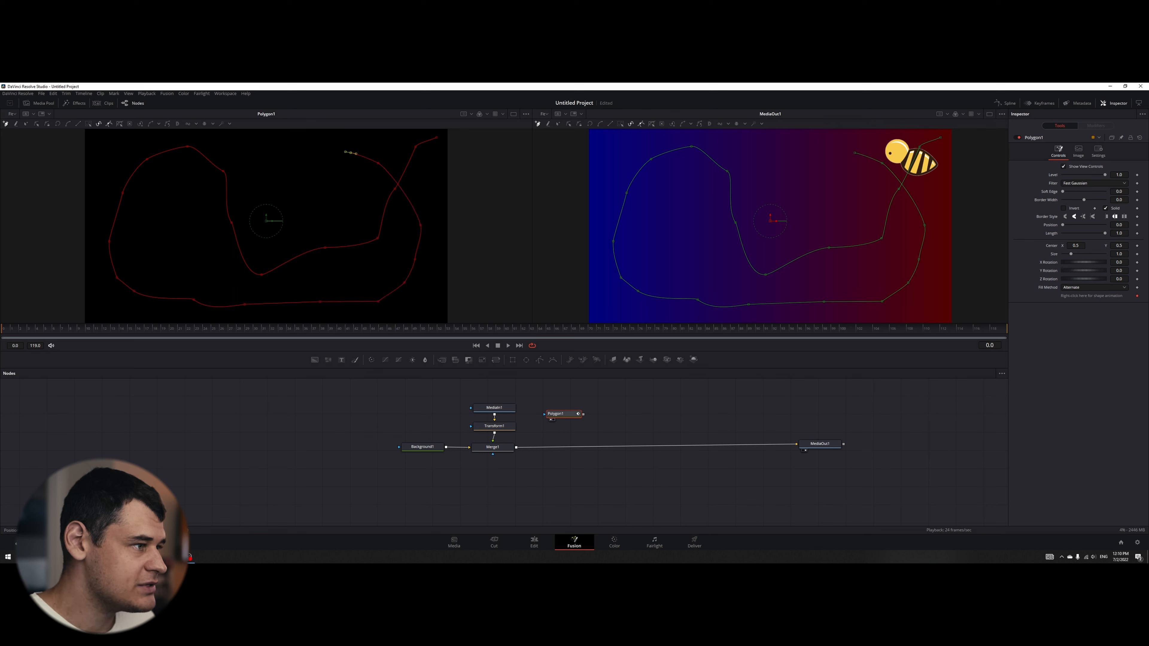
left_click(291, 144)
left_click(265, 155)
left_click(211, 171)
left_click(173, 195)
left_click(150, 233)
left_click(157, 261)
left_click(204, 292)
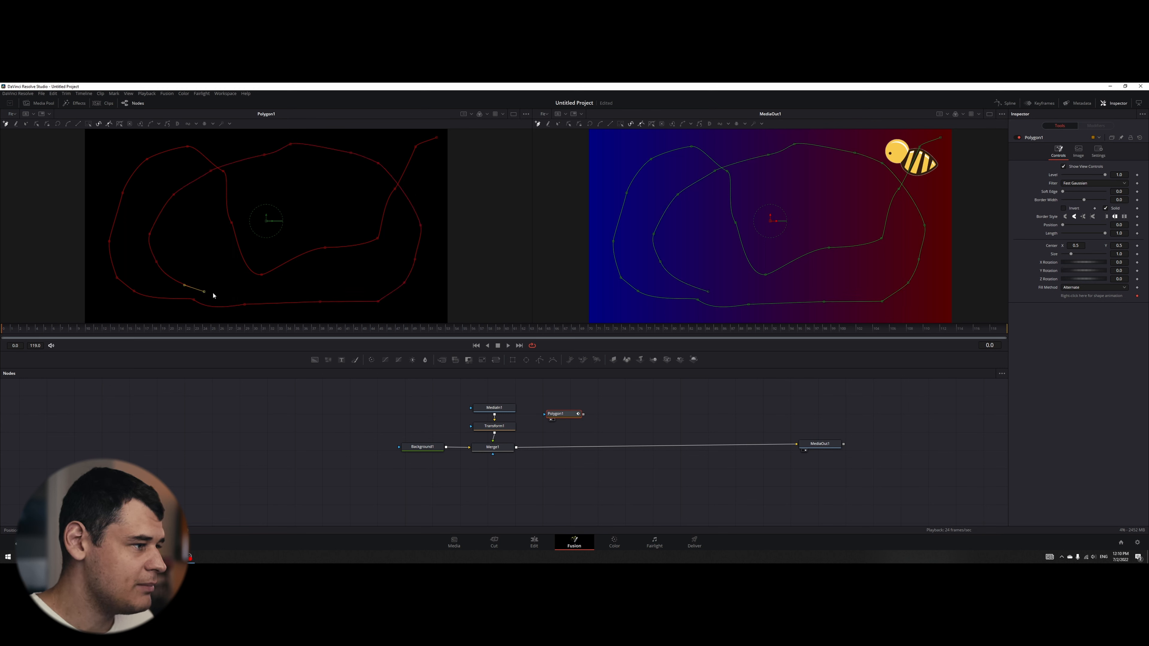
left_click(248, 295)
left_click(270, 293)
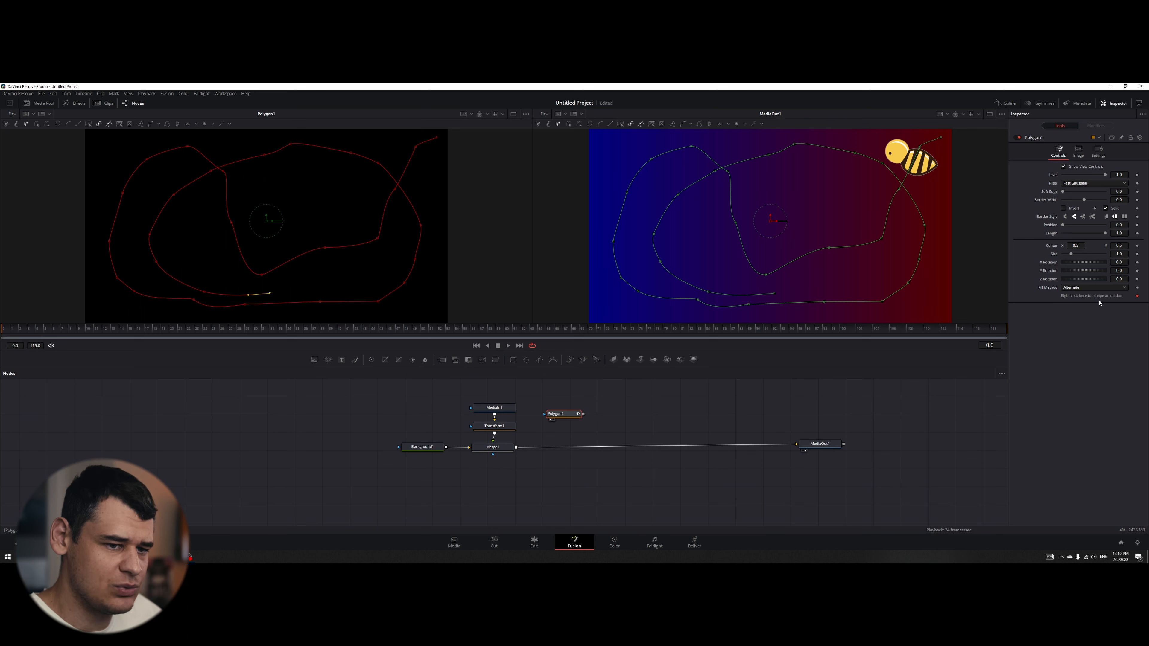
- Remove the Polyline animation from Polygon1's shape and publish the shape instead
right_click(1090, 299)
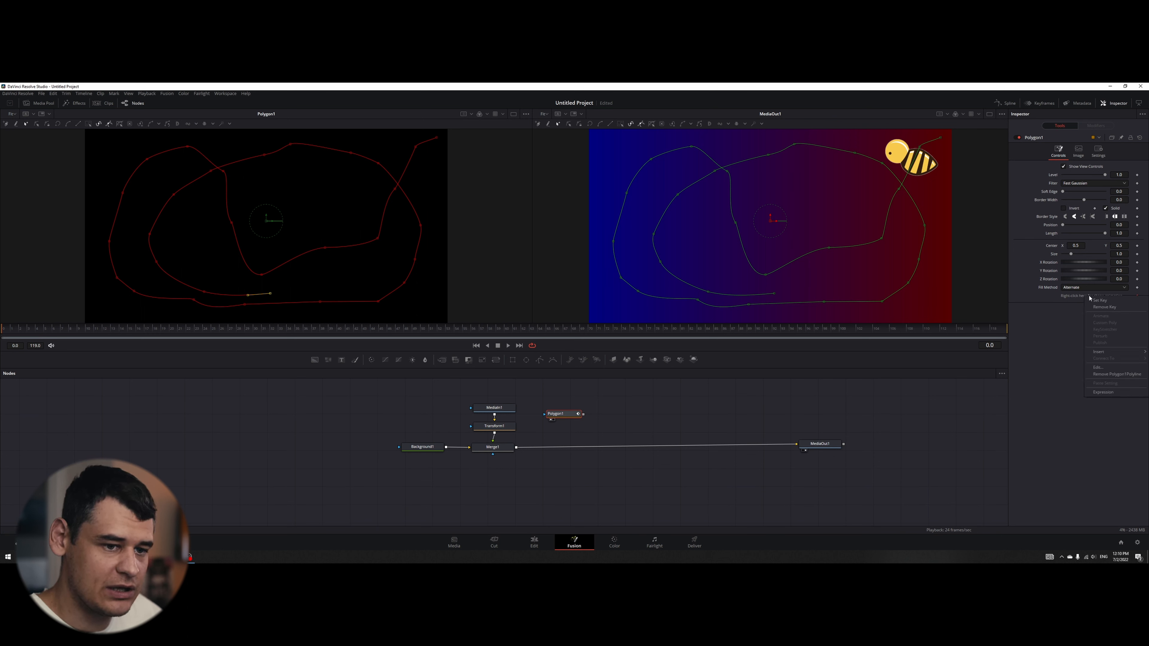
left_click(1103, 374)
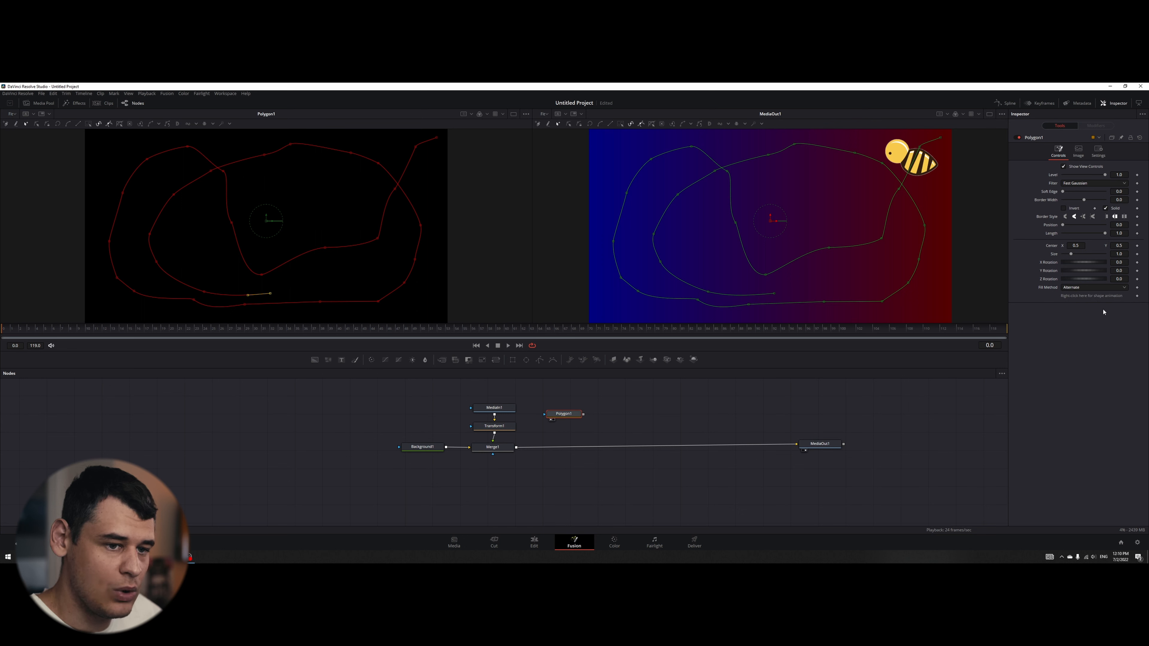
right_click(1087, 297)
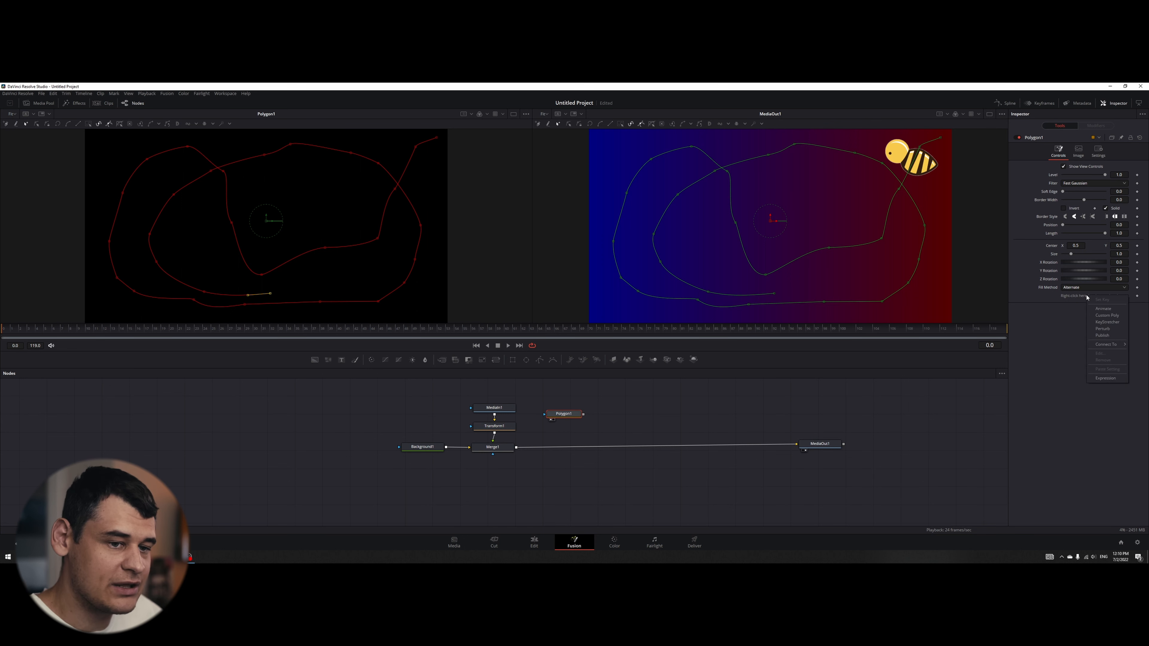
left_click(1096, 337)
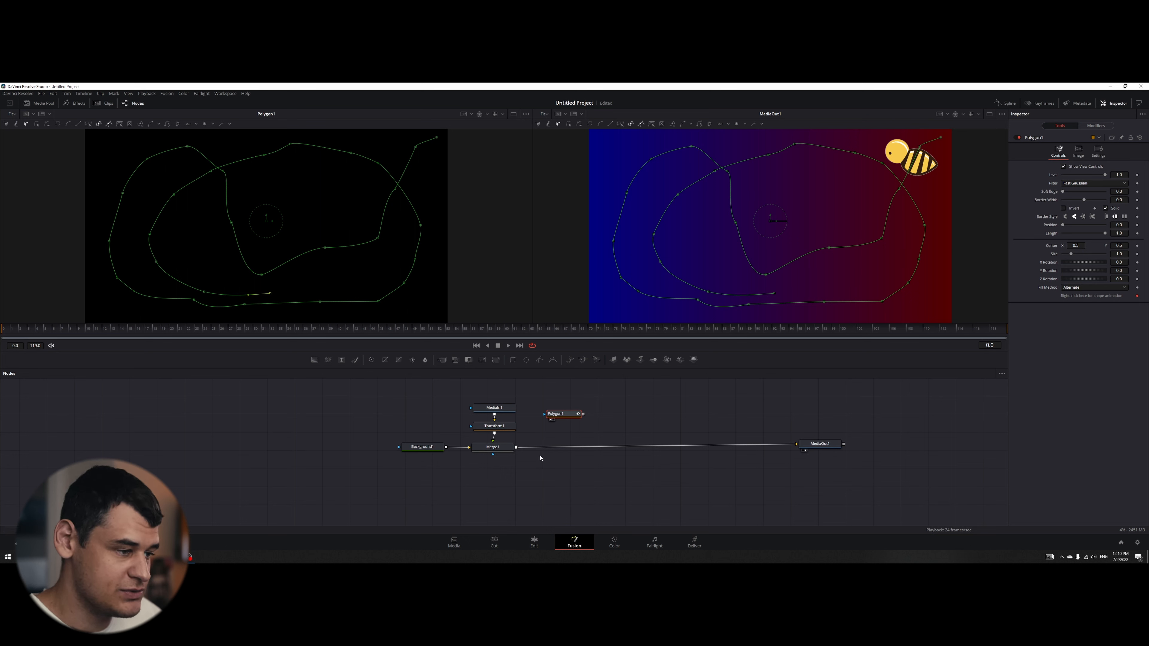
- Add a Path to Transform1's centre and connect that path's shape to the published Polygon1 Polyline
left_click(496, 428)
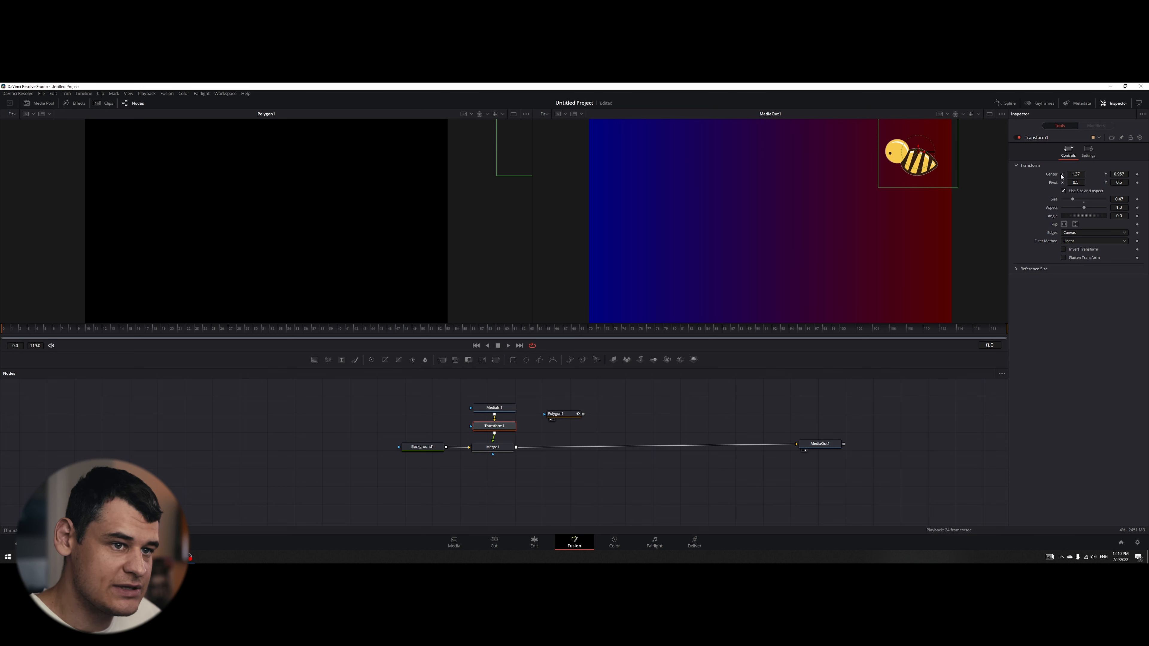
right_click(1052, 176)
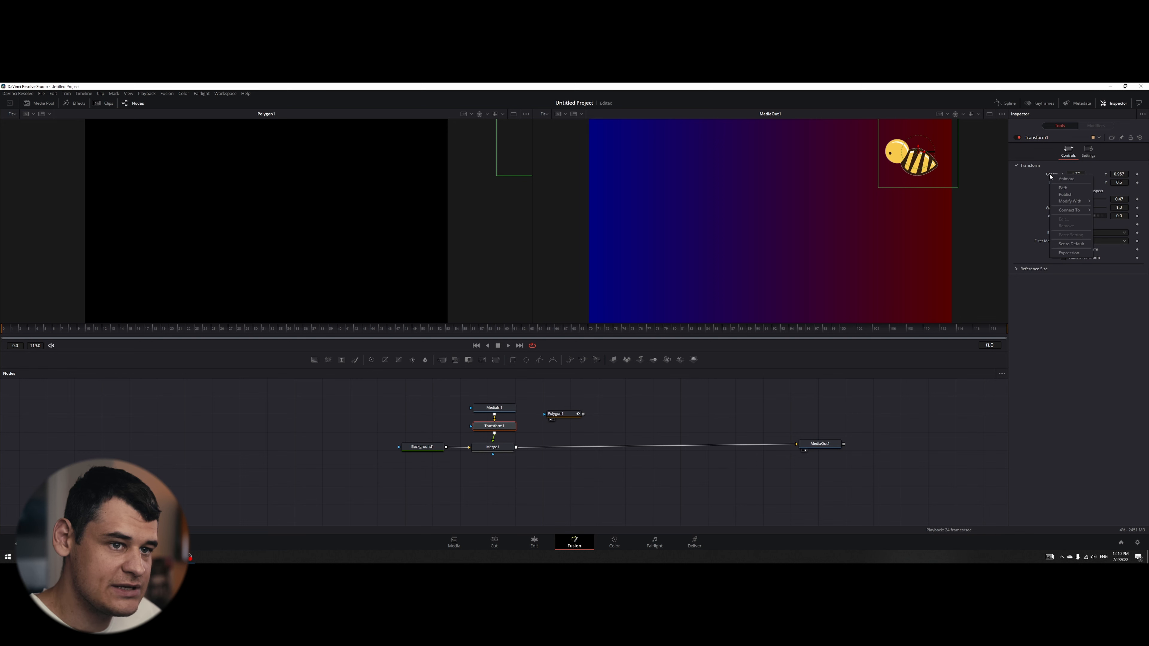
left_click(1063, 187)
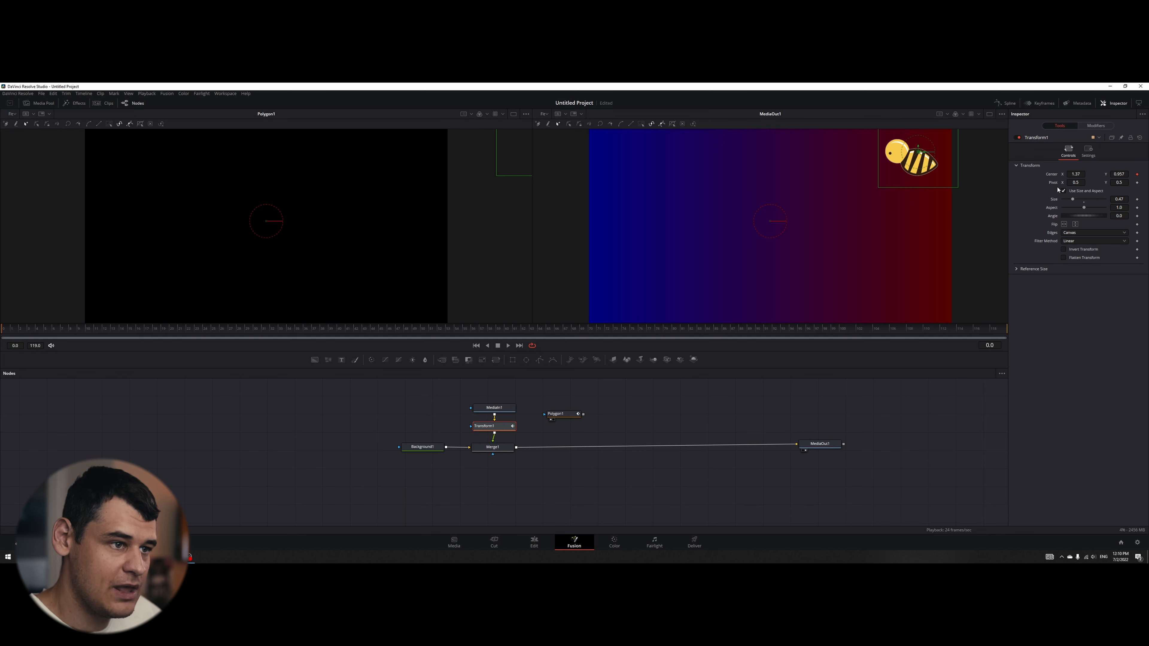
left_click(1099, 126)
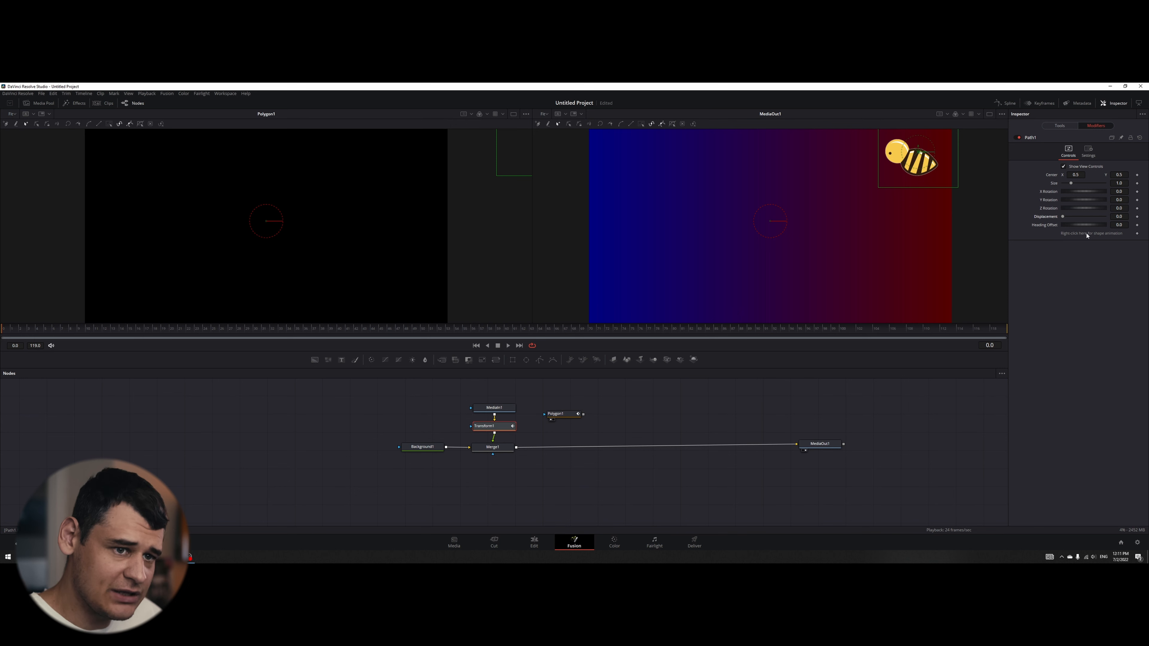
right_click(1097, 234)
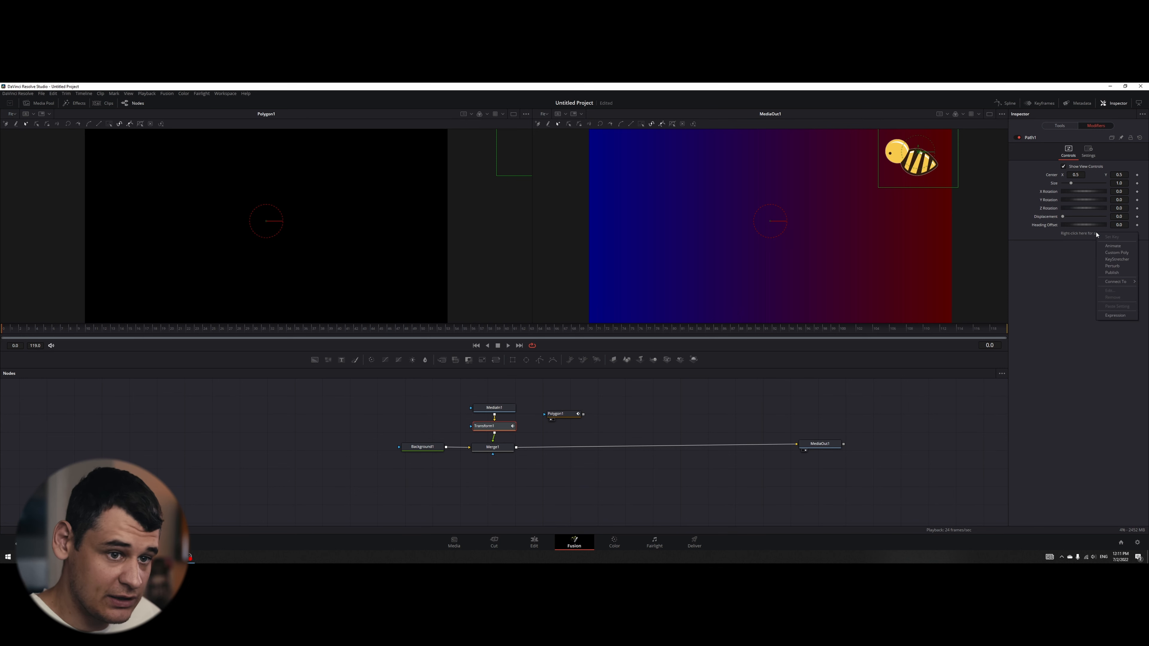
mouse_move(1115, 282)
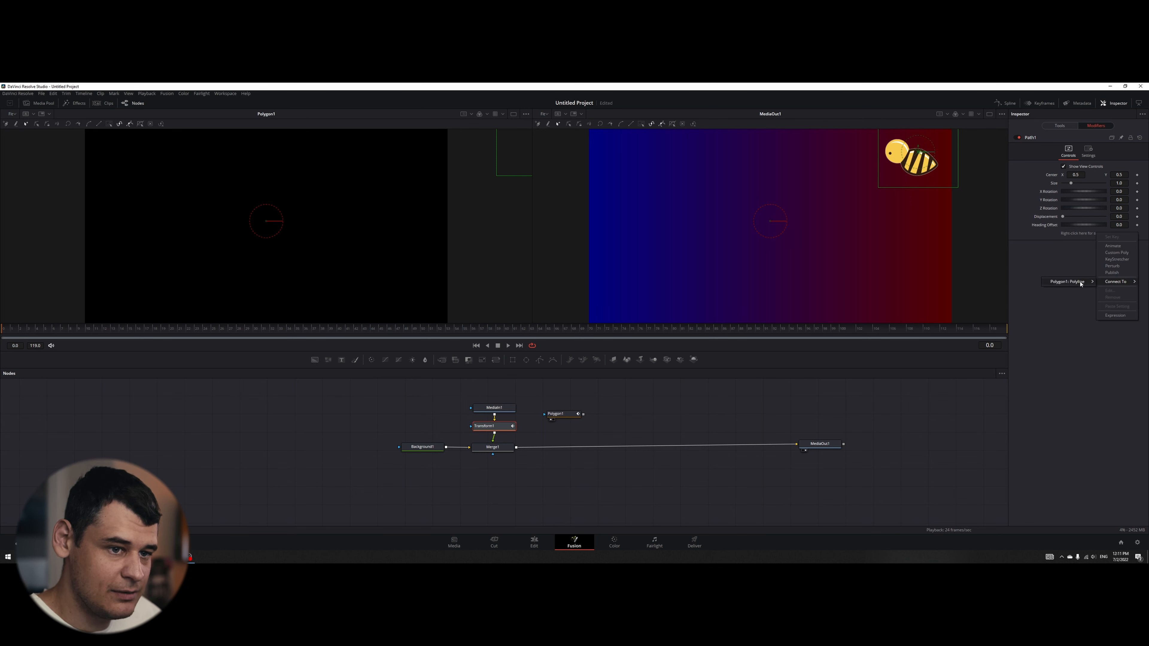
left_click(1080, 282)
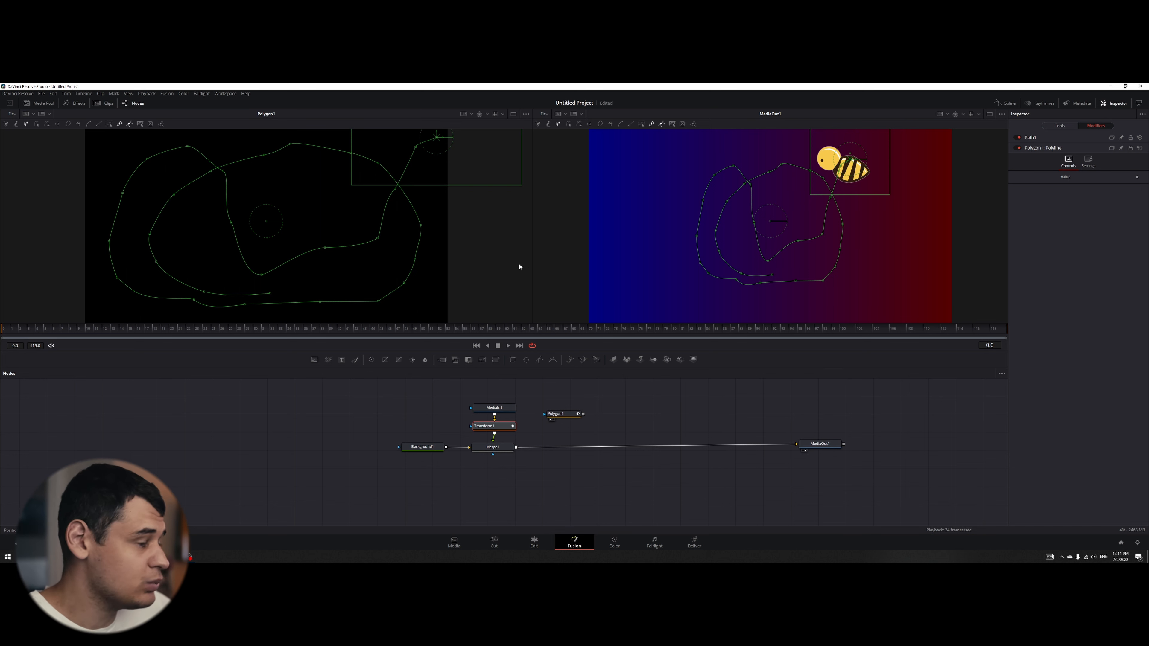
- Try out the displacement in Path1's modifier controls and enlarge the path to a size of 1.457
left_click(1051, 142)
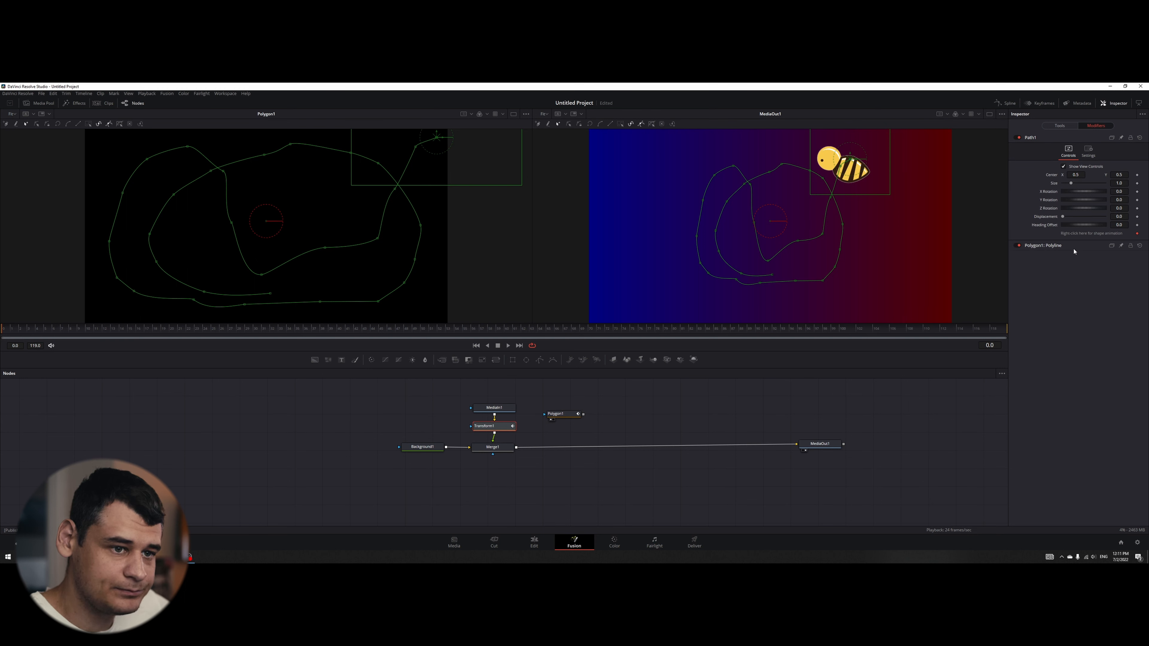
mouse_move(1063, 218)
left_mouse_down()
mouse_move(1087, 220)
mouse_move(1052, 221)
left_mouse_up()
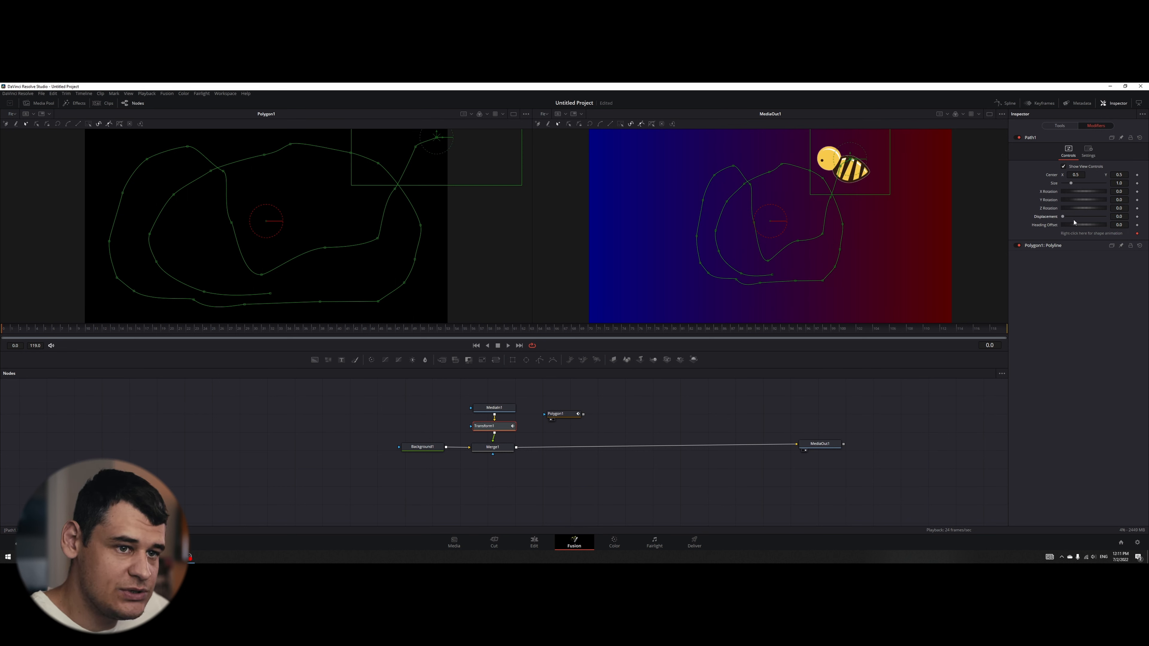
left_click_drag(1071, 186, 1075, 194)
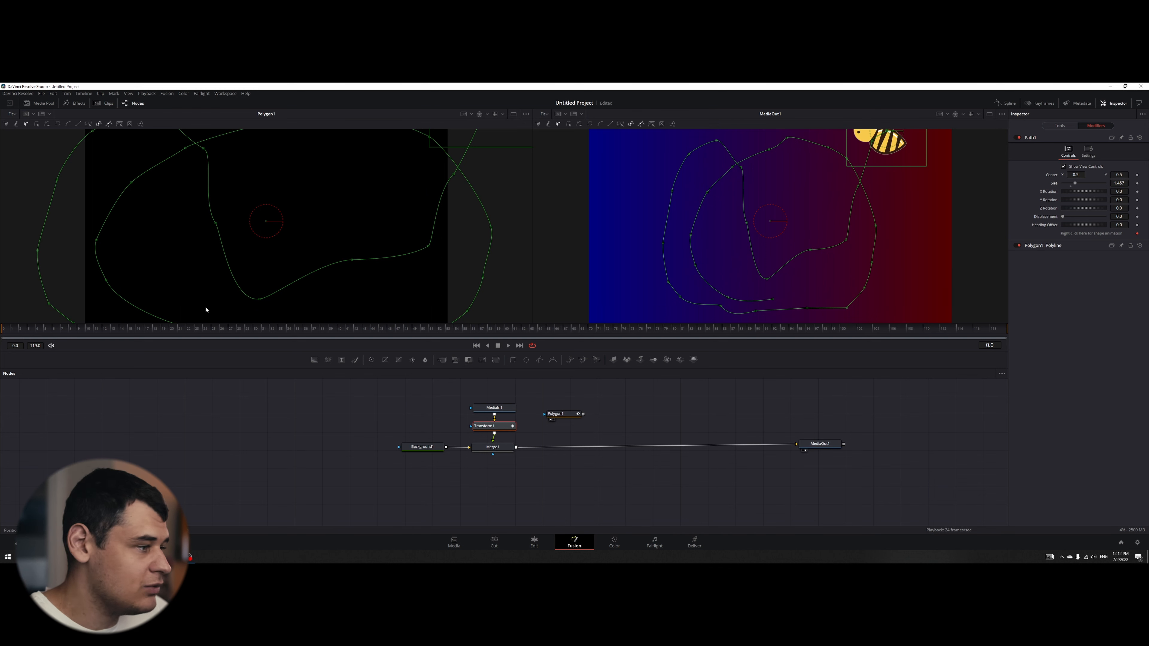
- Keyframe Path1's displacement at 0.0 on frame 0 and 1.0 on frame 45, and play the motion
left_click(1136, 217)
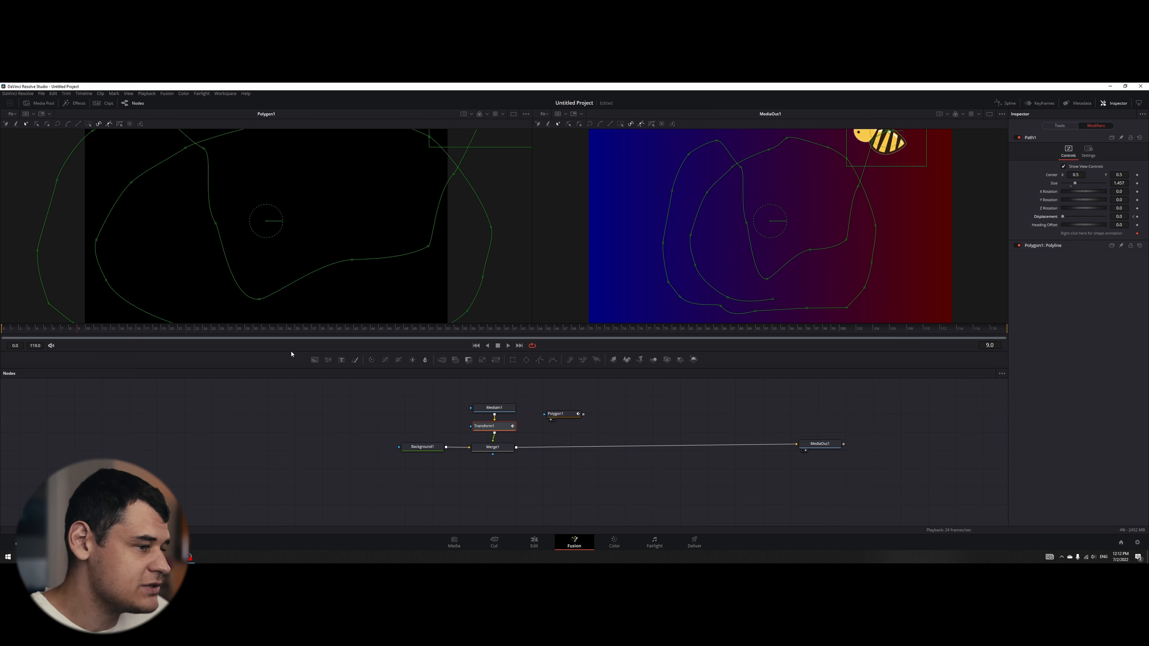
left_click(447, 333)
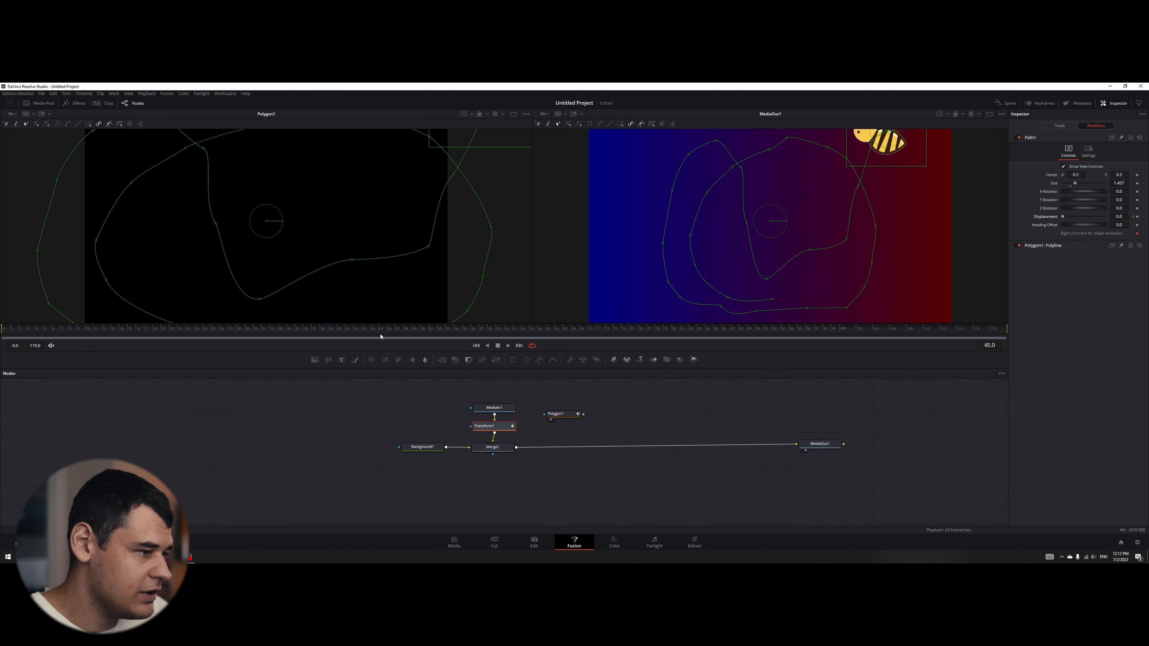
left_click_drag(1063, 217, 1105, 217)
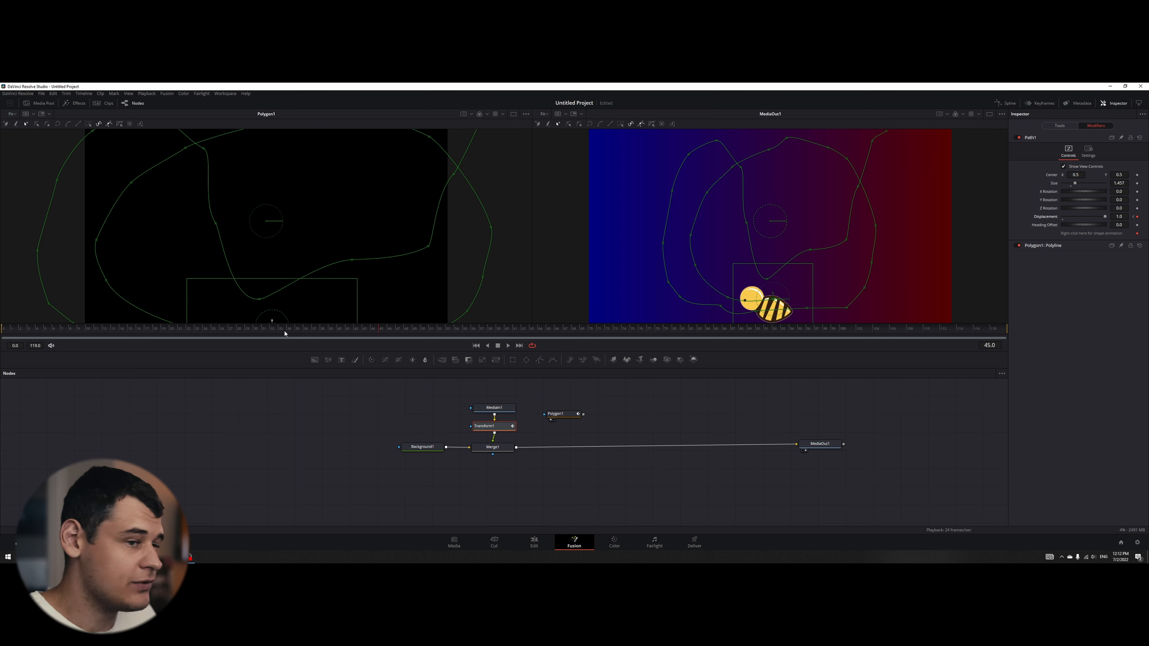
key("space")
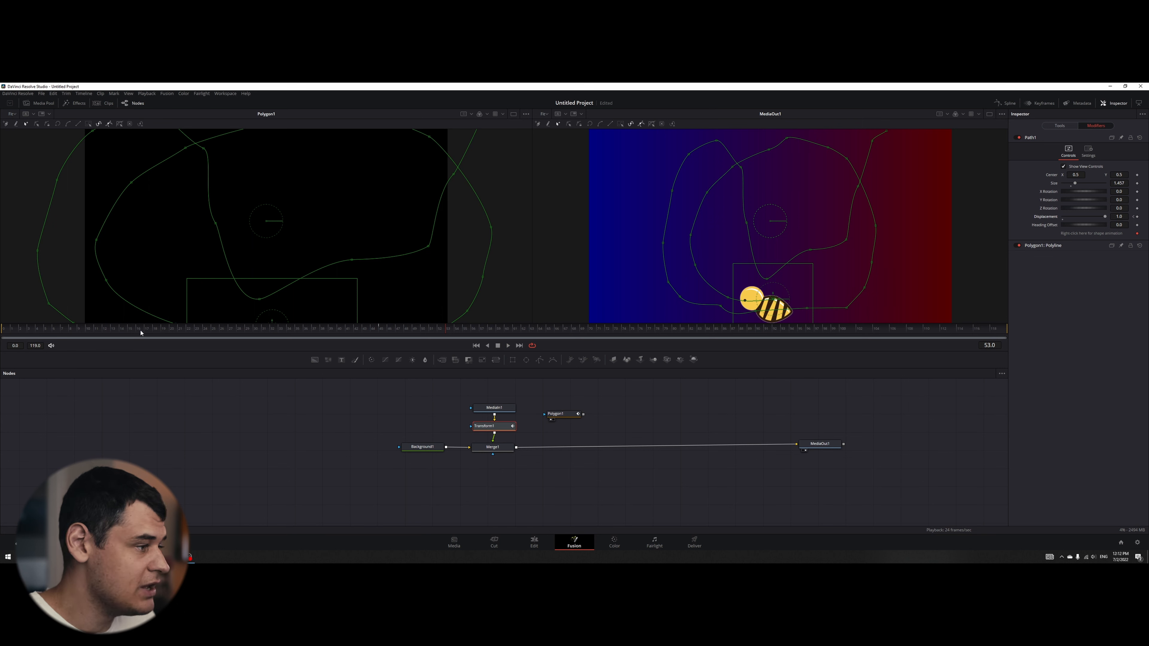
key("space")
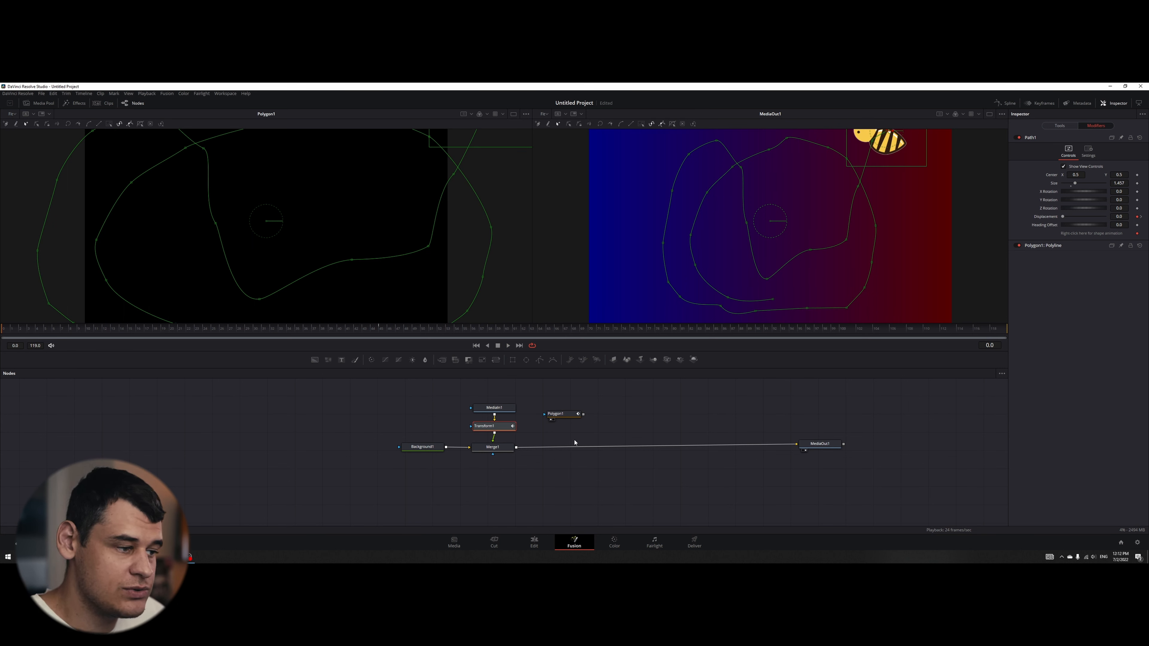
- Connect Transform1's angle to the Heading of Path1 so the bee turns with the path
left_click(1059, 126)
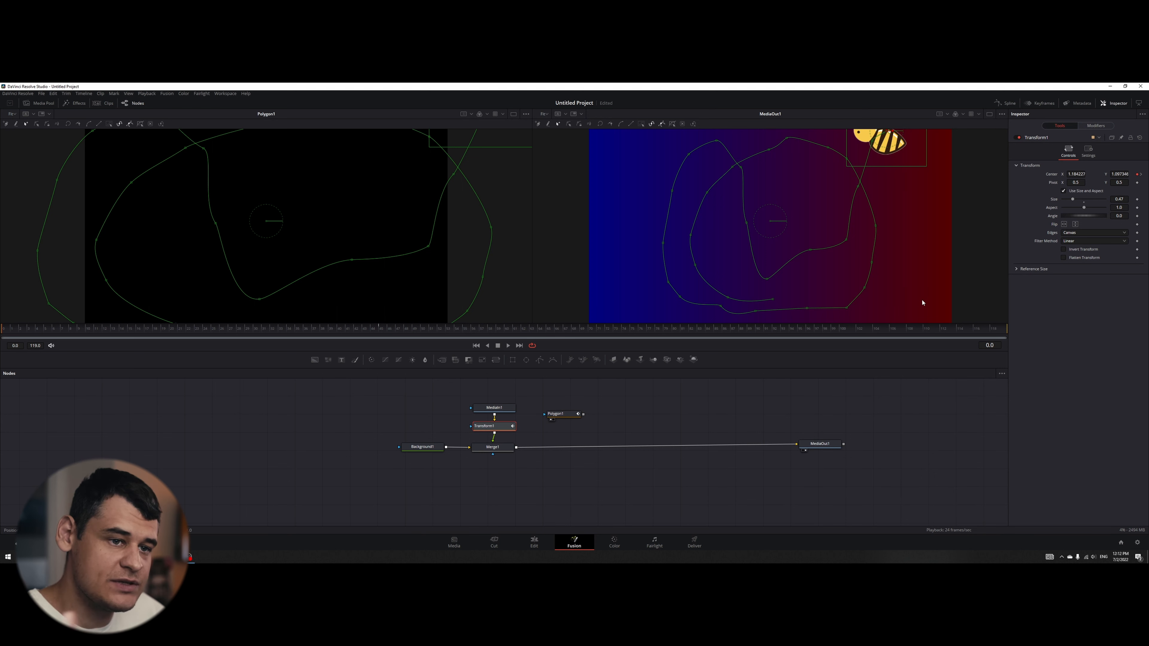
right_click(1050, 219)
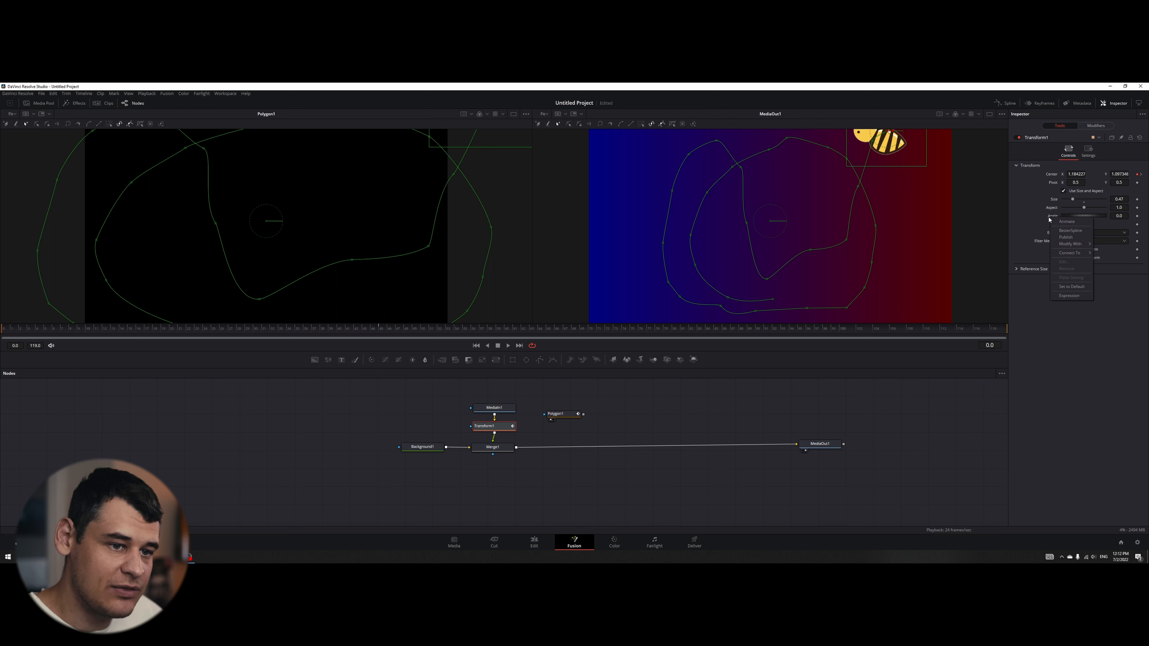
mouse_move(1073, 255)
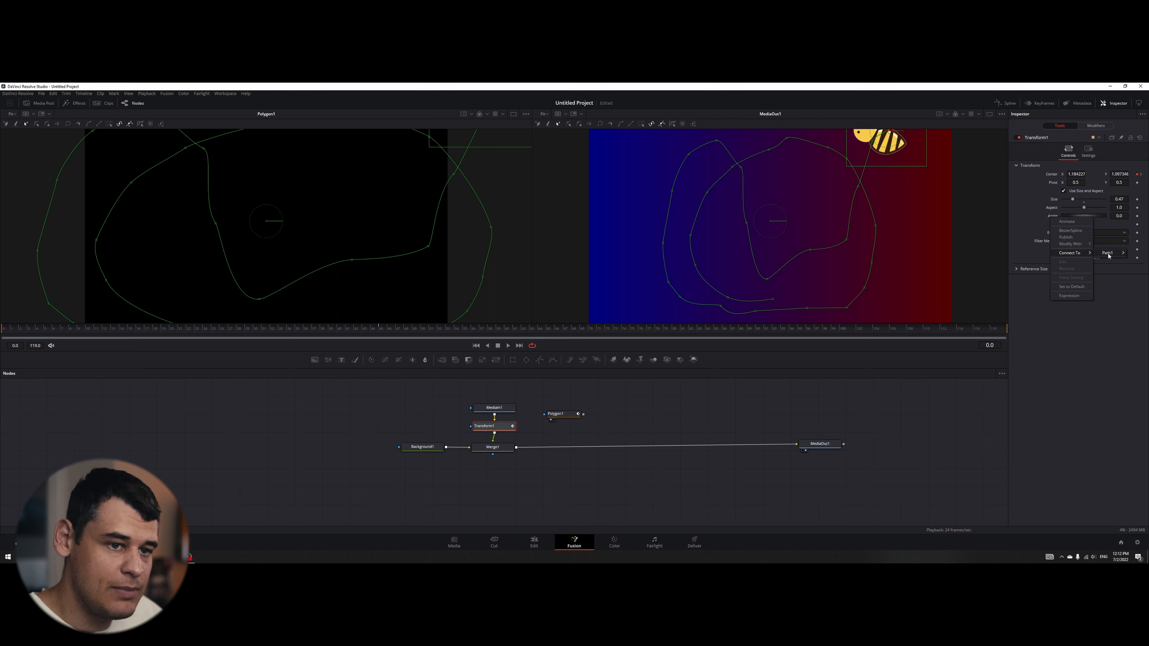
mouse_move(1108, 253)
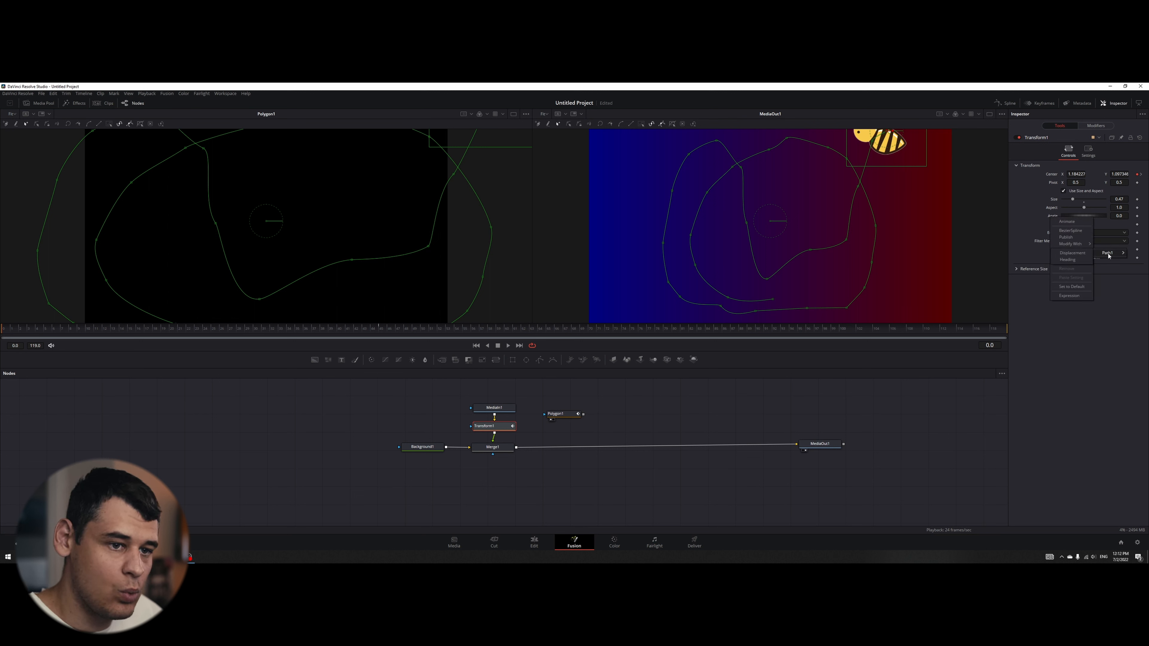
left_click(1067, 260)
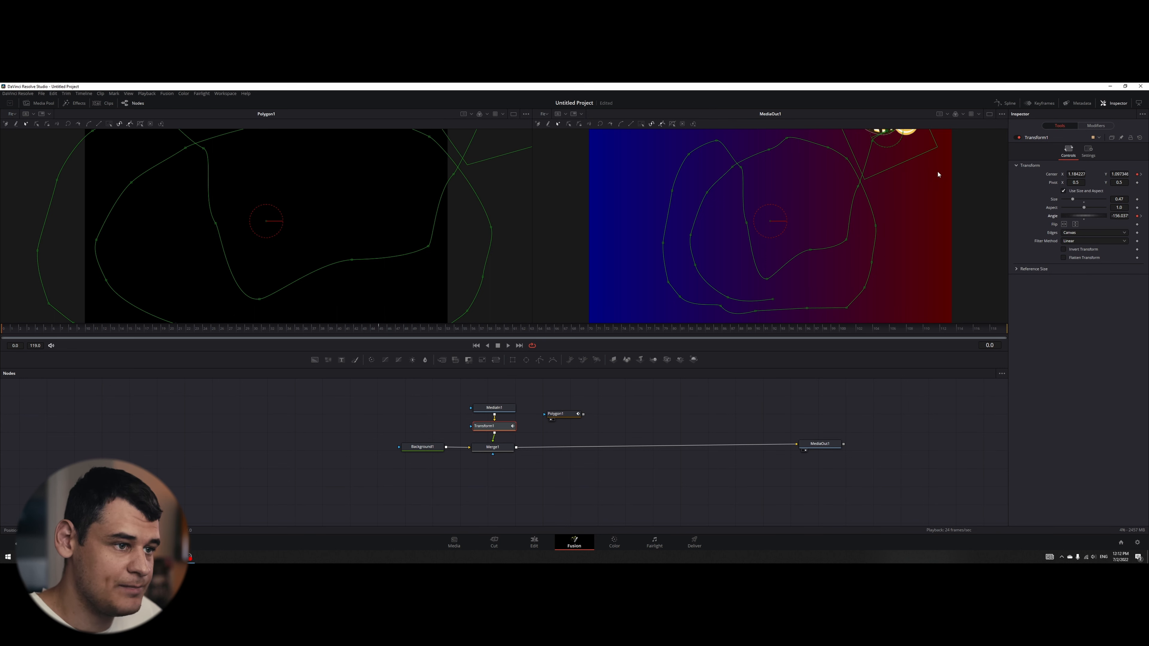
scroll(911, 191, "down", 2)
scroll(881, 187, "up", 4)
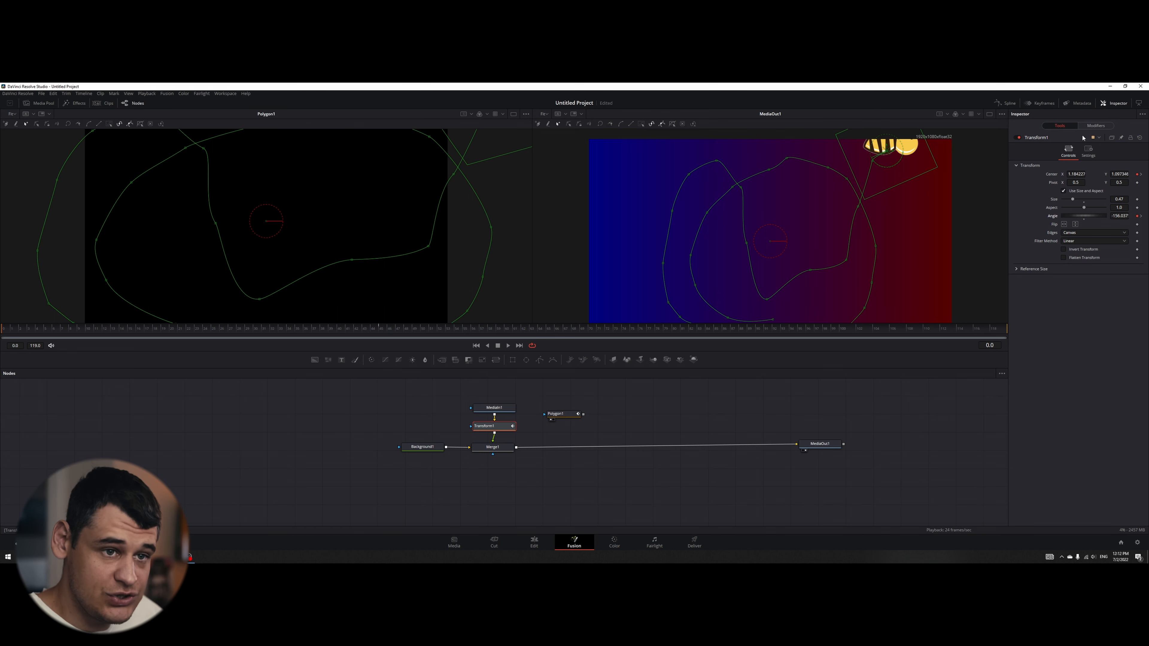
- Reduce the bee's size on Transform1 to 0.2 and set Path1's heading offset to 221.8 to face it along the path
left_click(1089, 127)
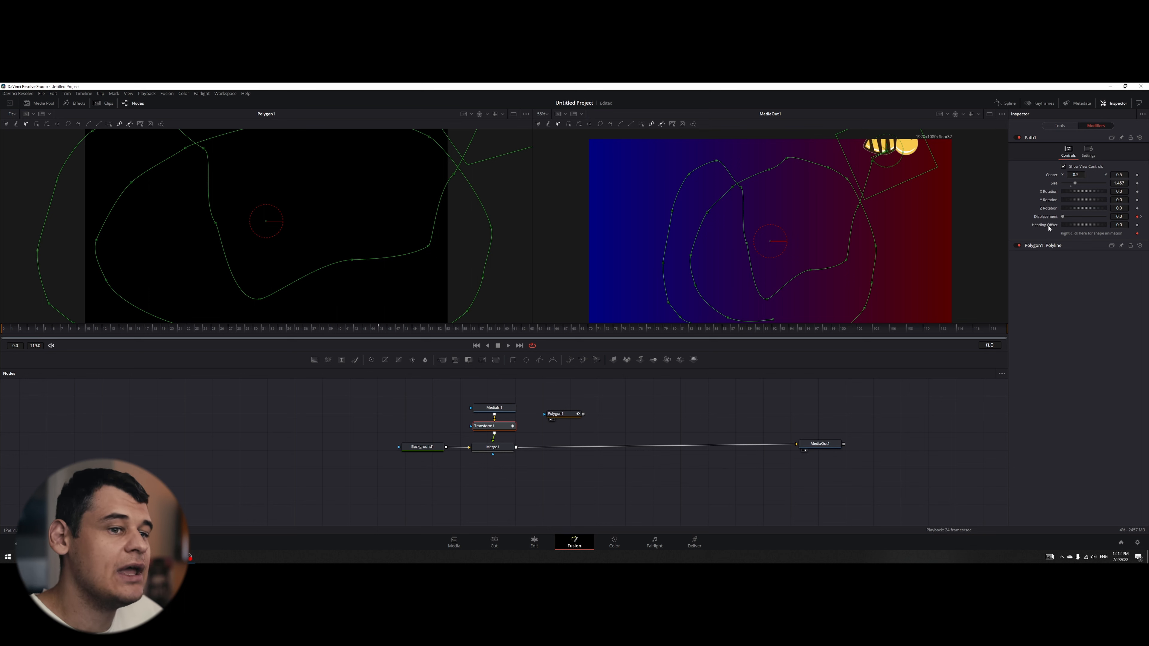
left_click_drag(1068, 225, 1092, 225)
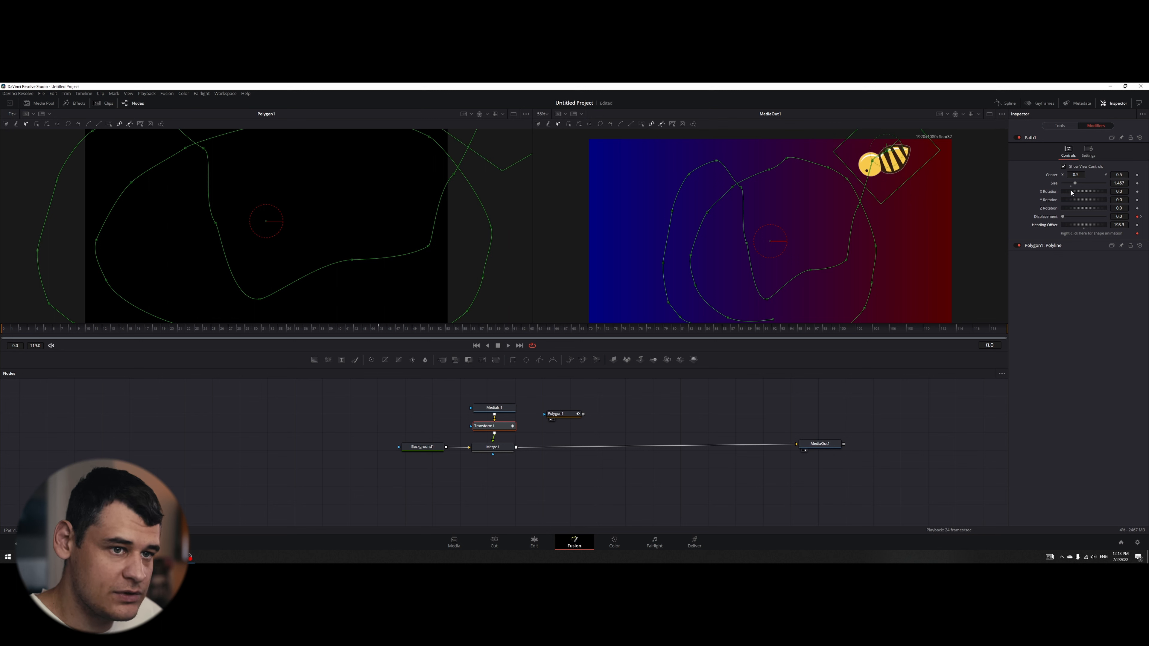
left_click(1060, 125)
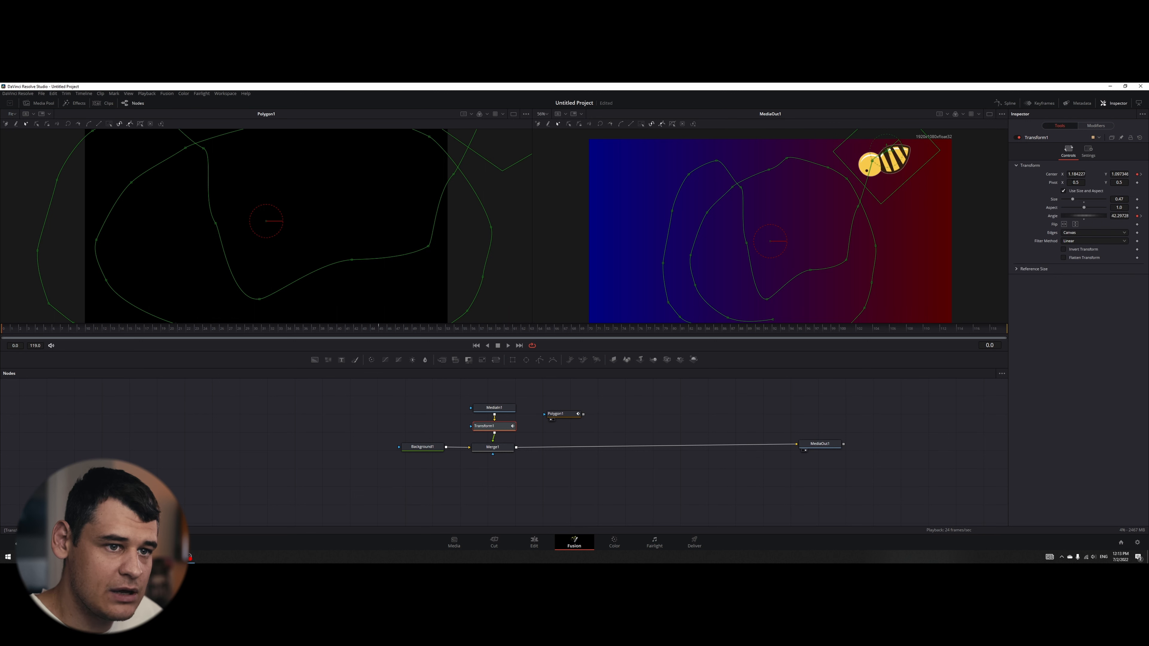
left_click_drag(1072, 199, 1066, 201)
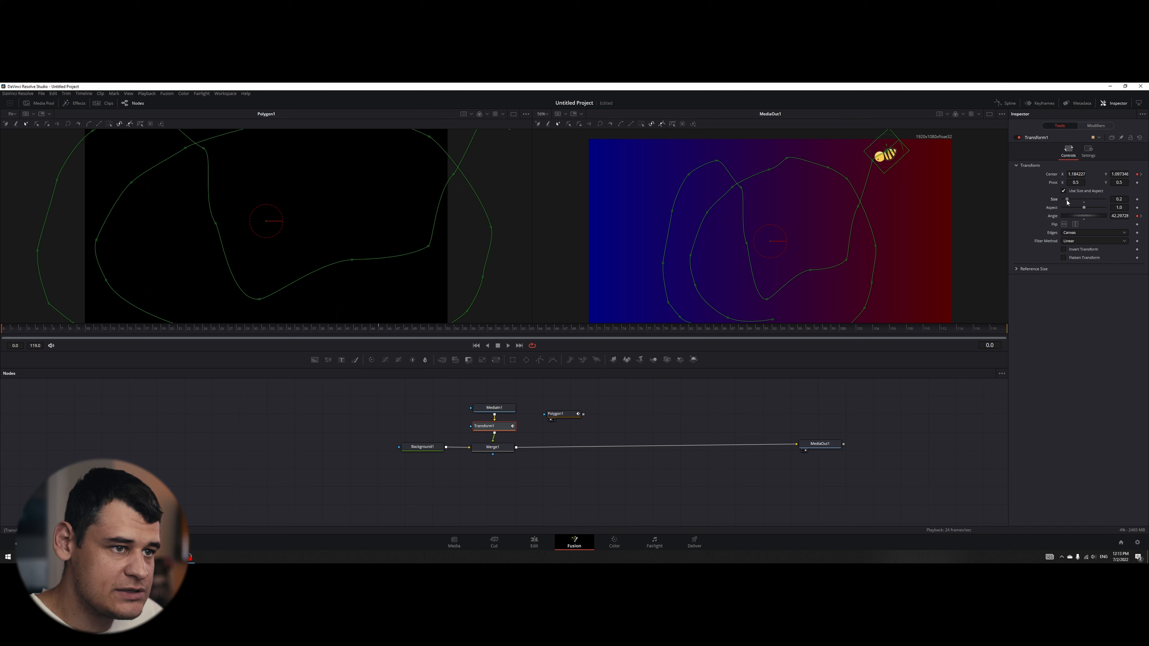
left_click(1096, 126)
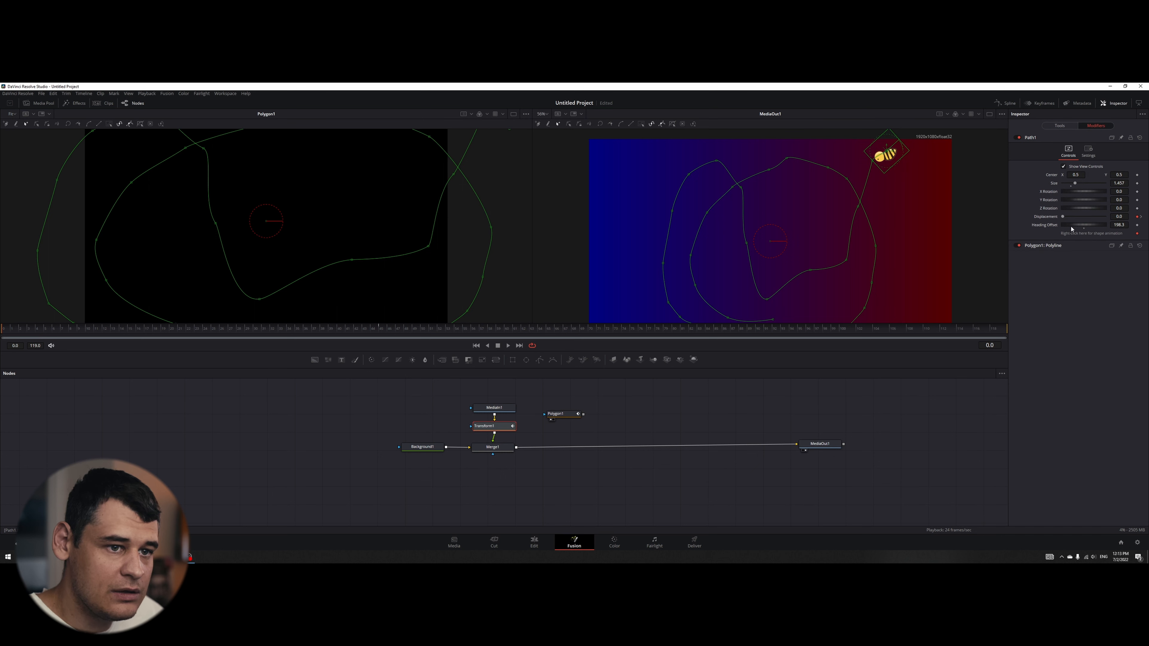
left_click_drag(1071, 225, 1077, 228)
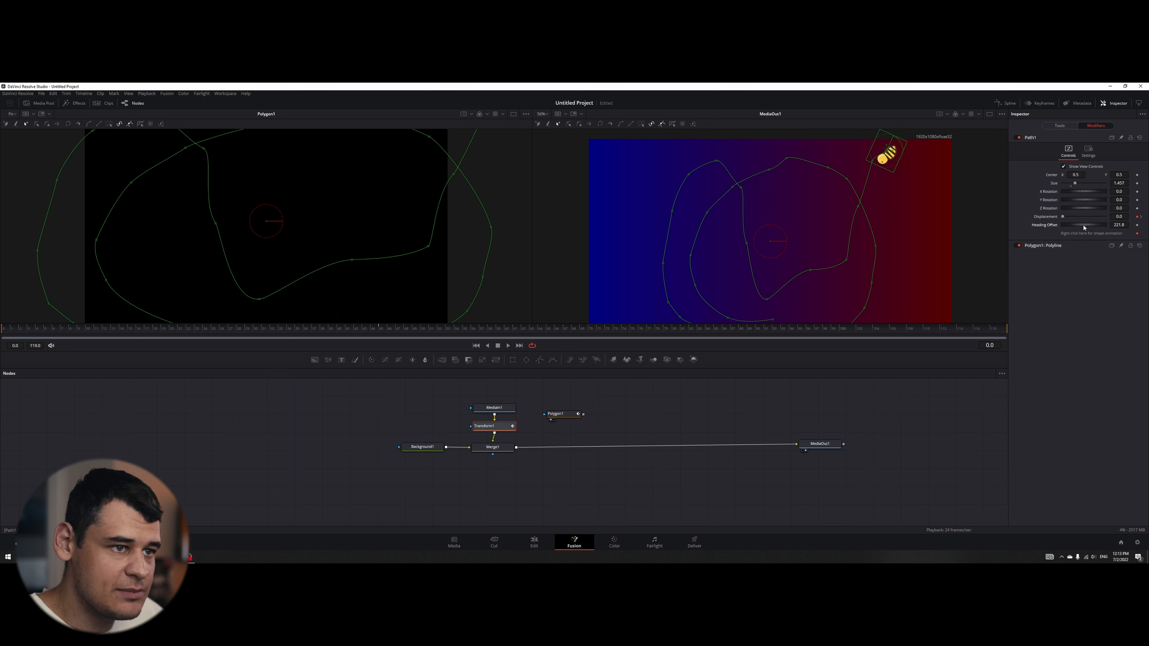
- Select MediaOut1 and play the composition in the colour view to check the bee's flight without path overlays
left_click(819, 443)
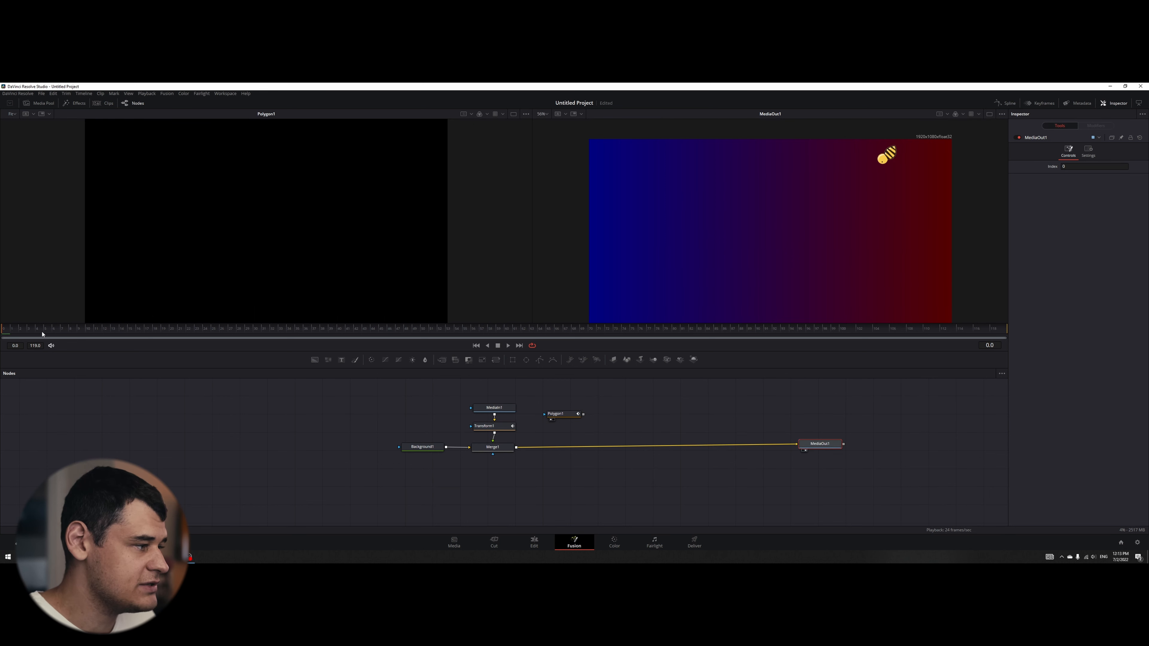
key("space")
key("space")
key("z")
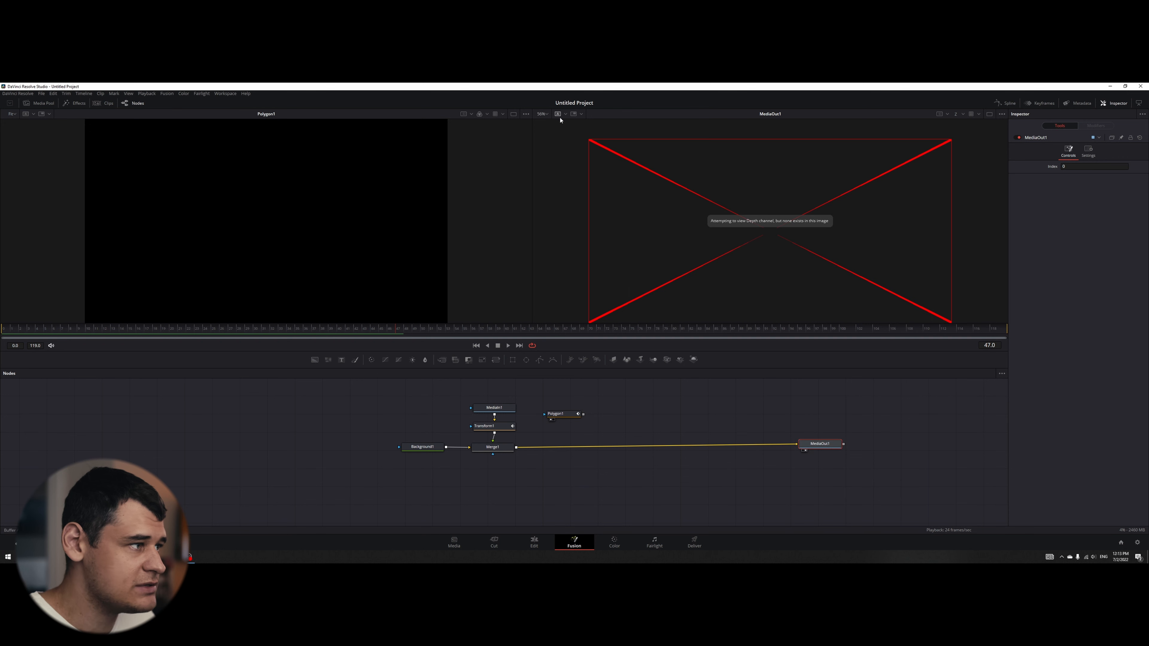
key("c")
scroll(721, 222, "down", 1)
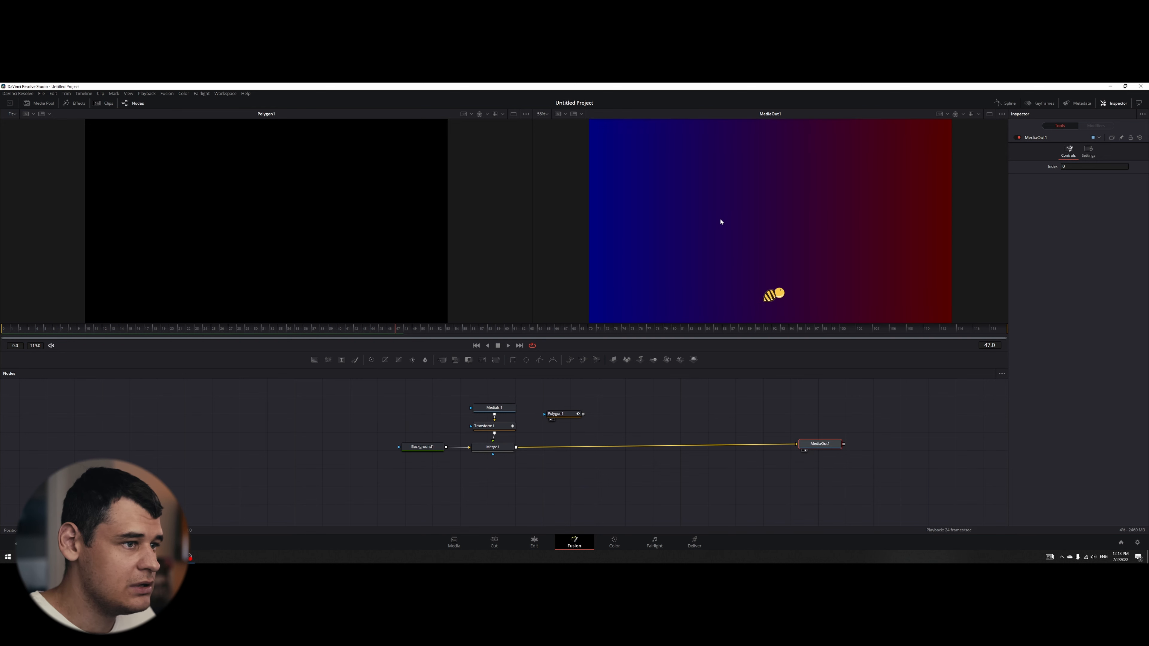
left_click(25, 330)
key("space")
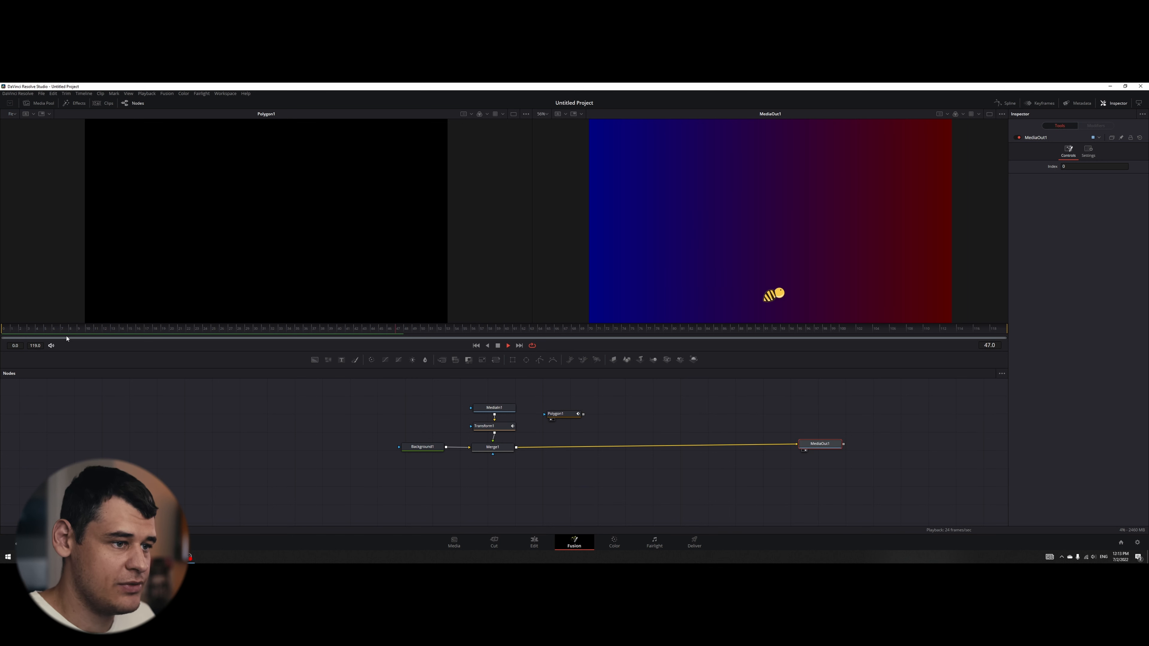
- Stop playback, return to frame 0 and display Path1's displacement curve in the spline editor
key("space")
left_click_drag(117, 331, 1, 342)
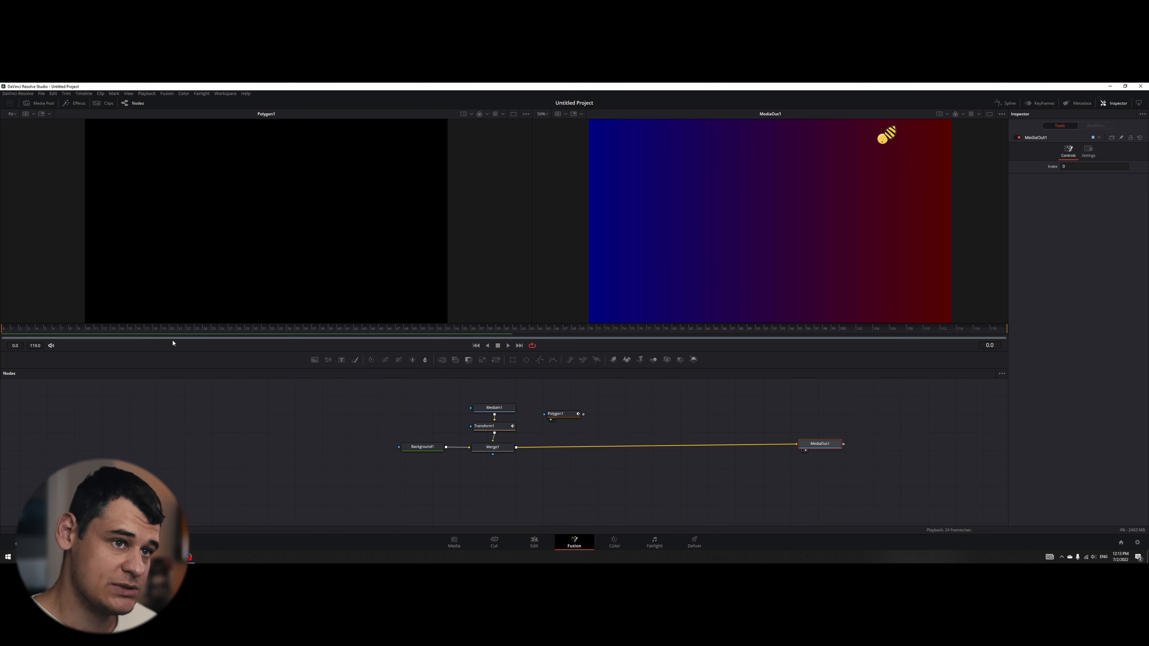
left_click(1012, 106)
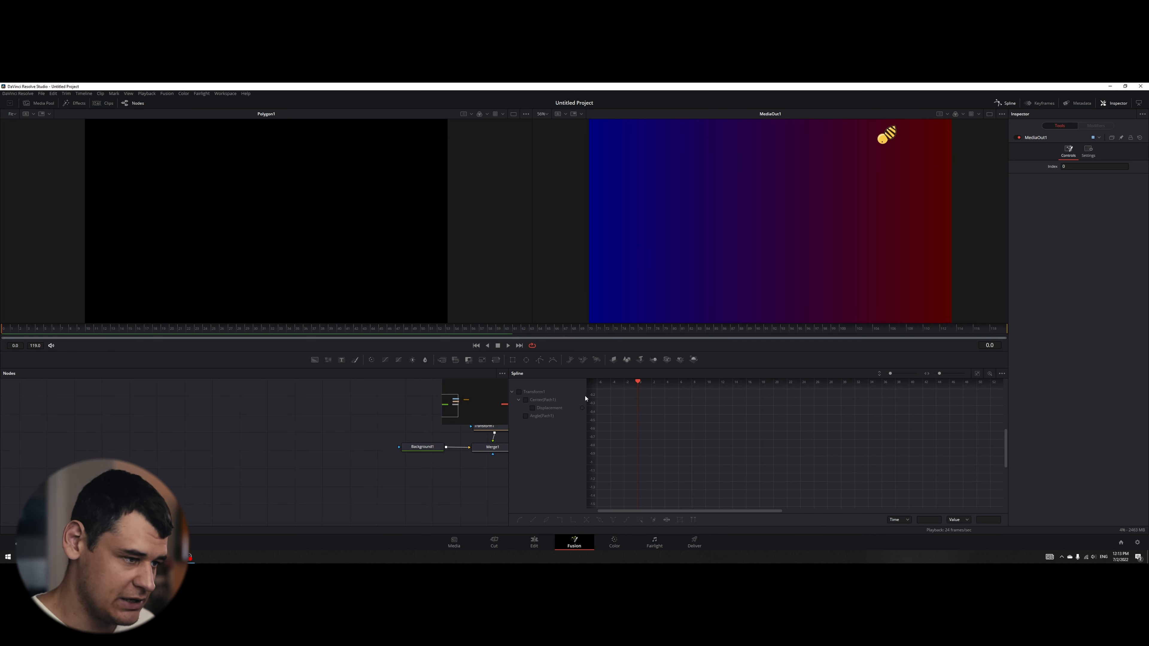
left_click(532, 408)
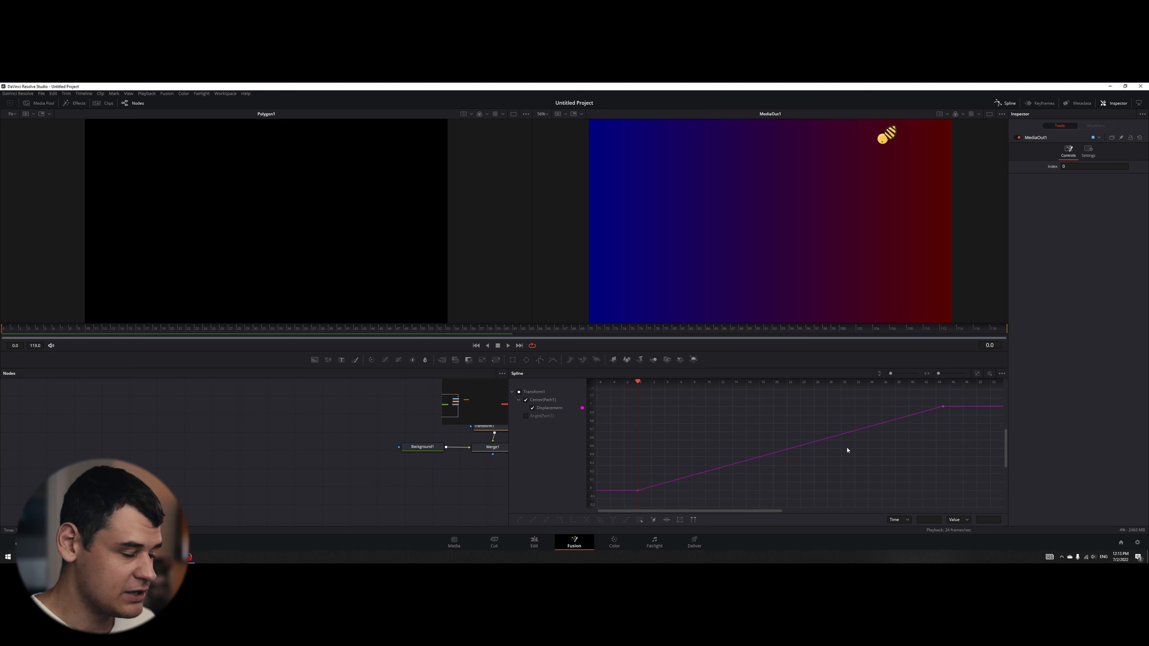
scroll(848, 450, "up", 2)
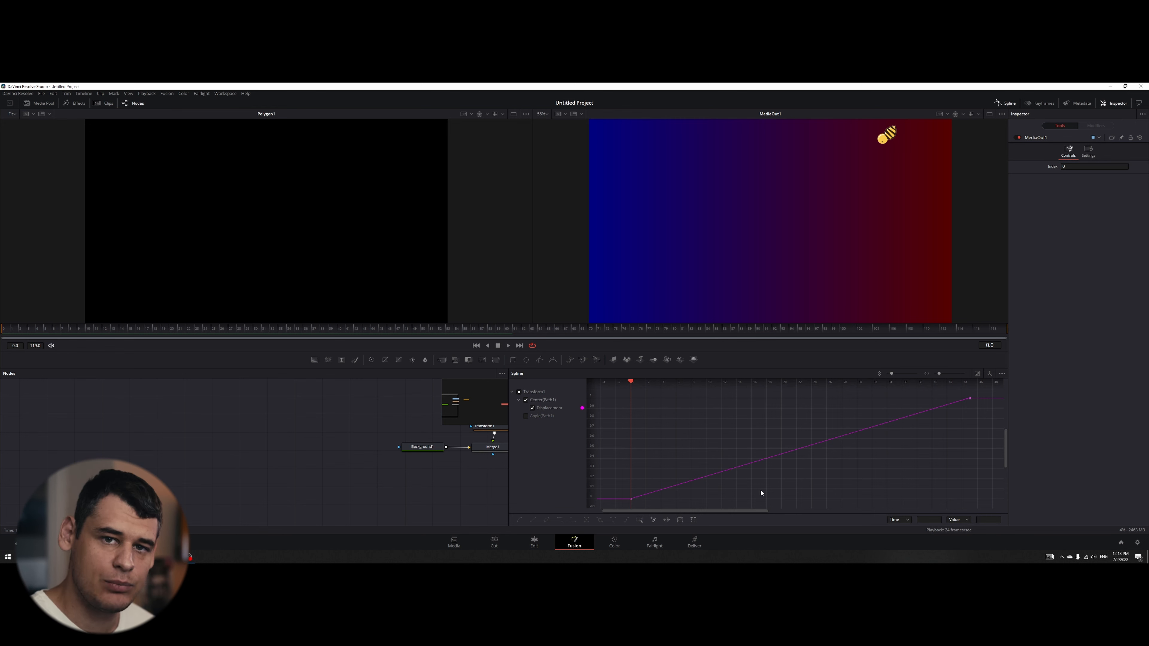
- Add a key on the displacement curve at frame 8 and move it to frame 4, keeping its value
left_click_drag(12, 338, 74, 332)
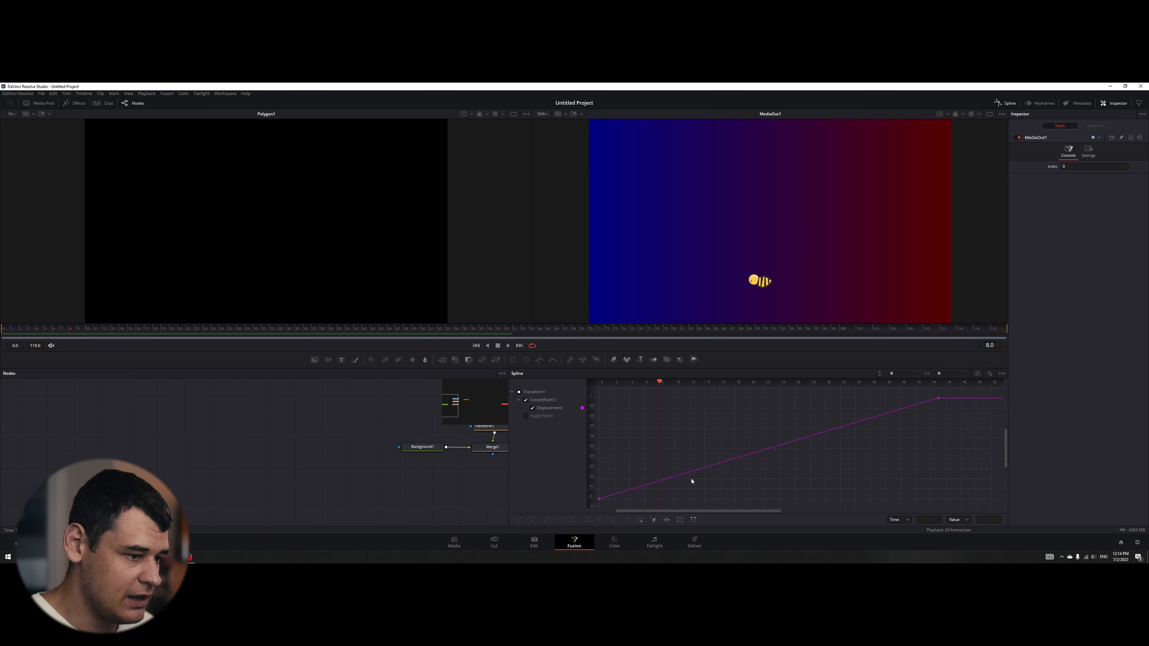
left_click(660, 481)
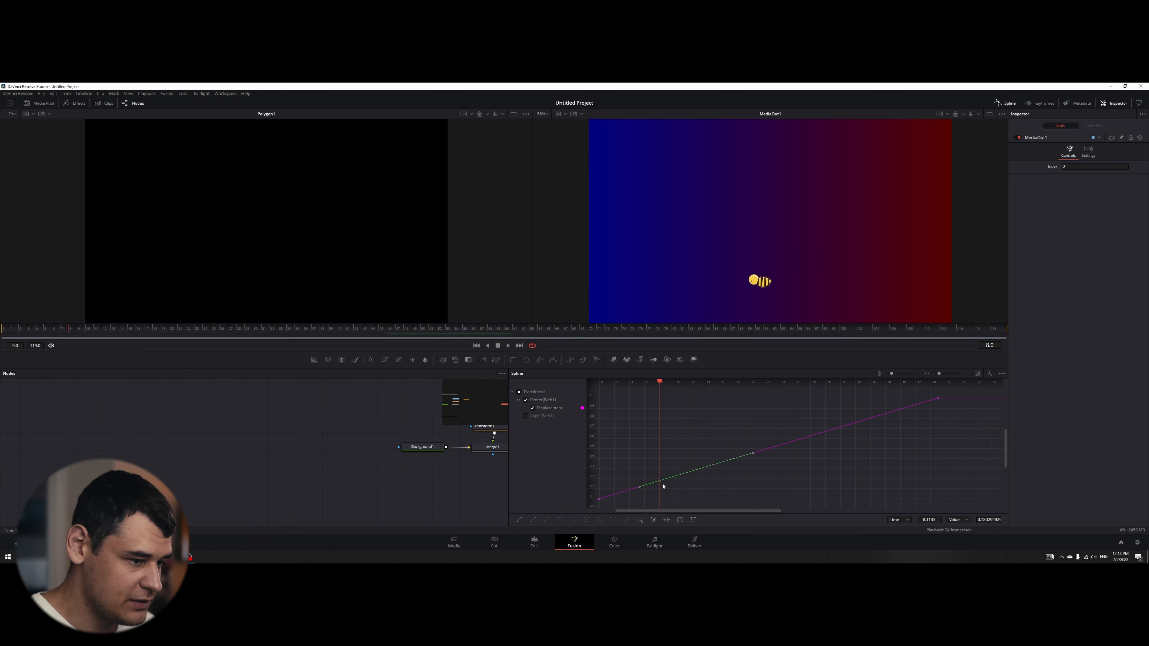
scroll(678, 464, "left", 1)
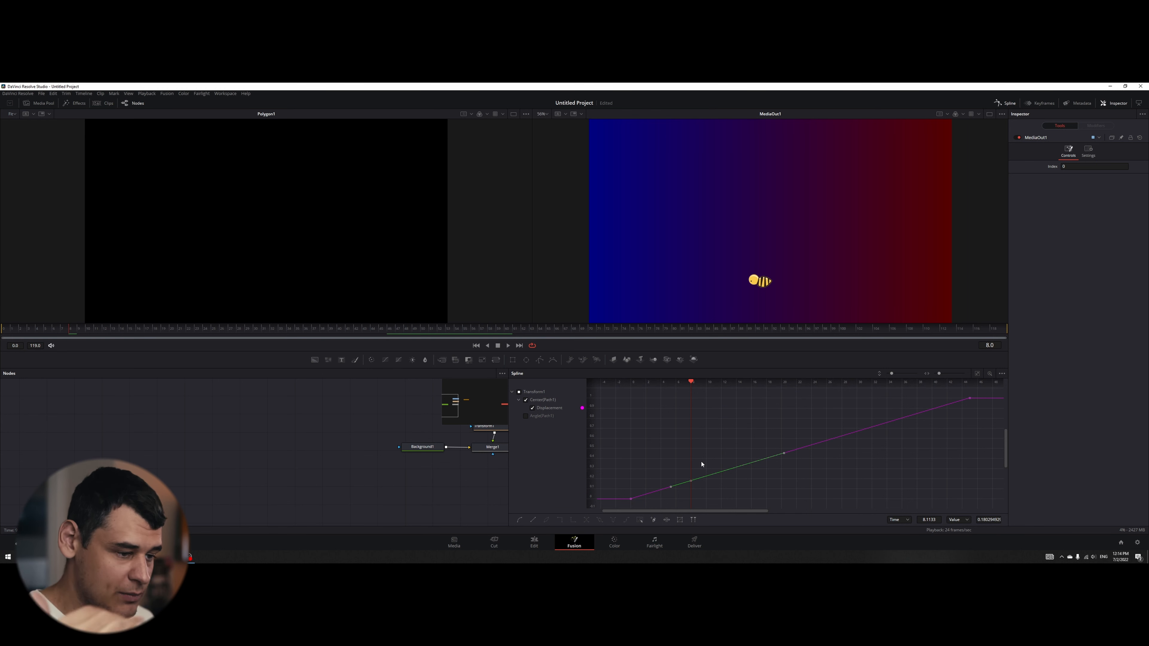
left_click(690, 481)
mouse_move(688, 484)
left_mouse_down()
mouse_move(675, 485)
mouse_move(688, 481)
left_mouse_up()
key("ctrl+z")
left_click(690, 482)
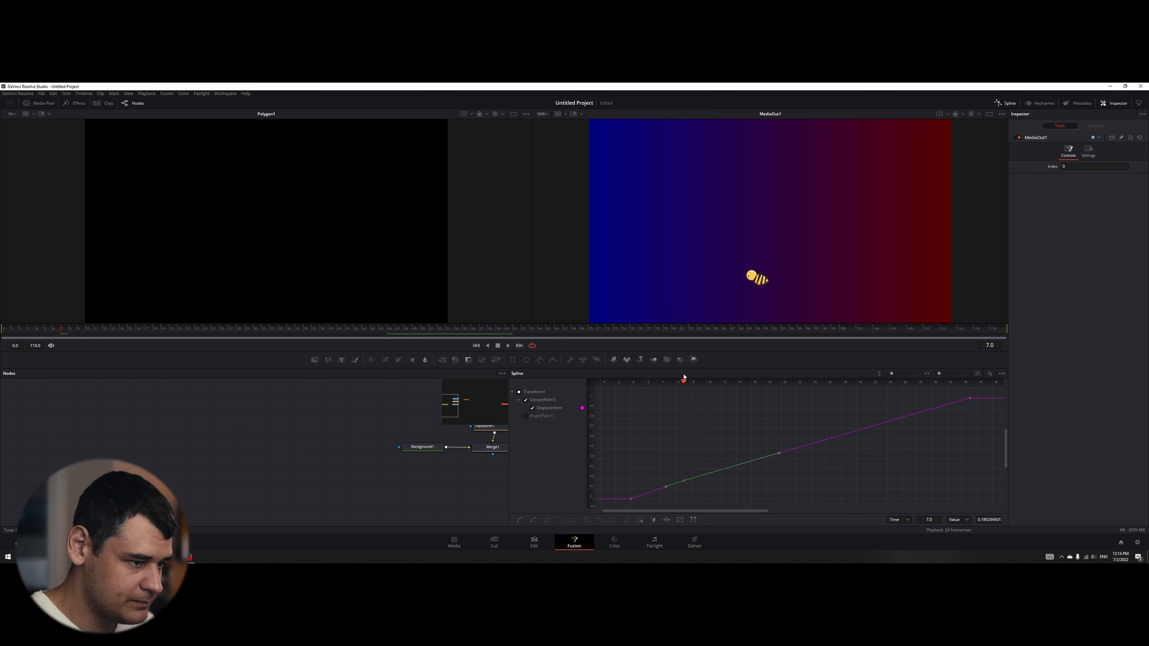
left_click_drag(684, 383, 842, 398)
key("ctrl+z")
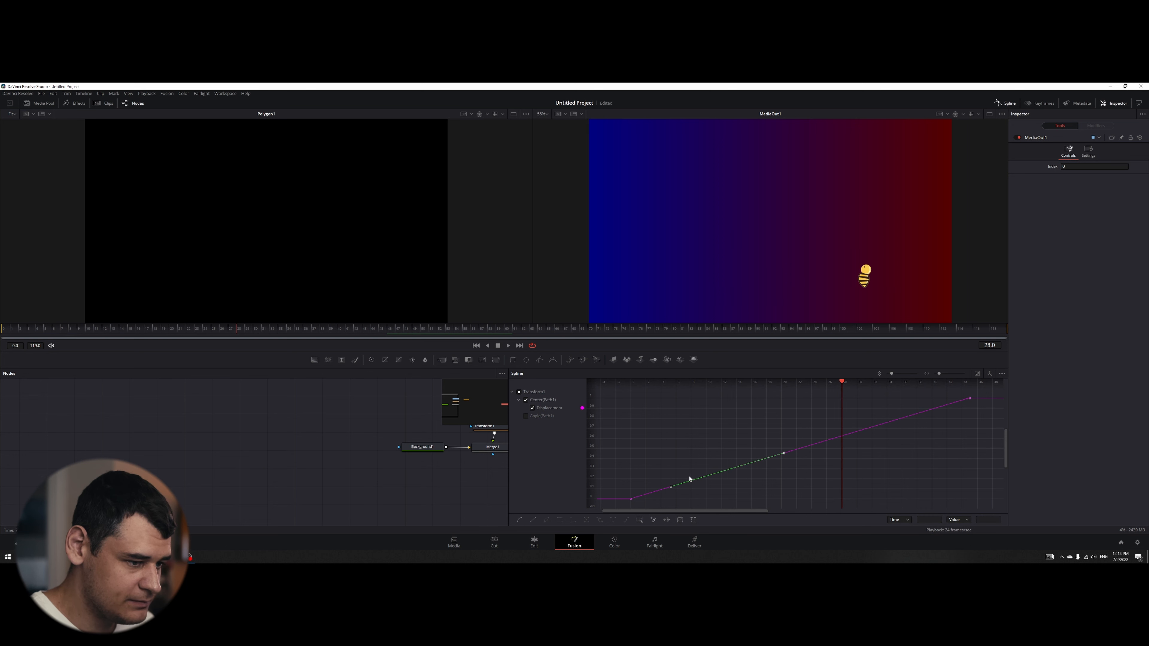
left_click(690, 481)
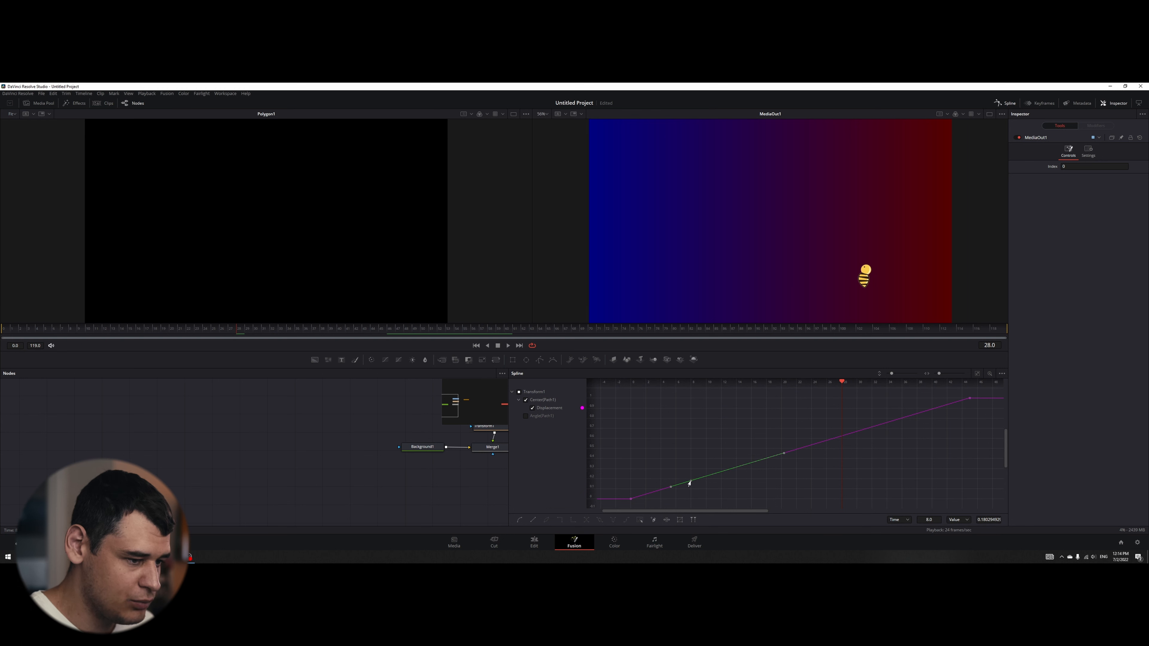
left_click_drag(690, 482, 661, 484)
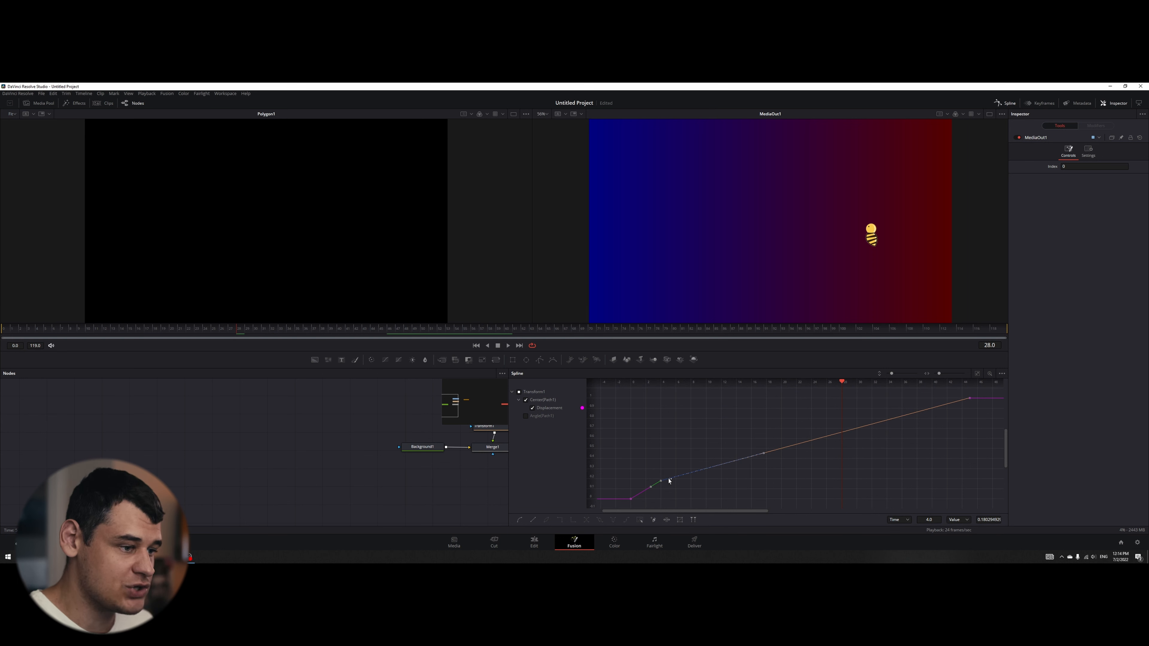
- Add a key on the displacement curve at frame 10 and move it to frame 20, keeping its value
left_click_drag(58, 328, 89, 323)
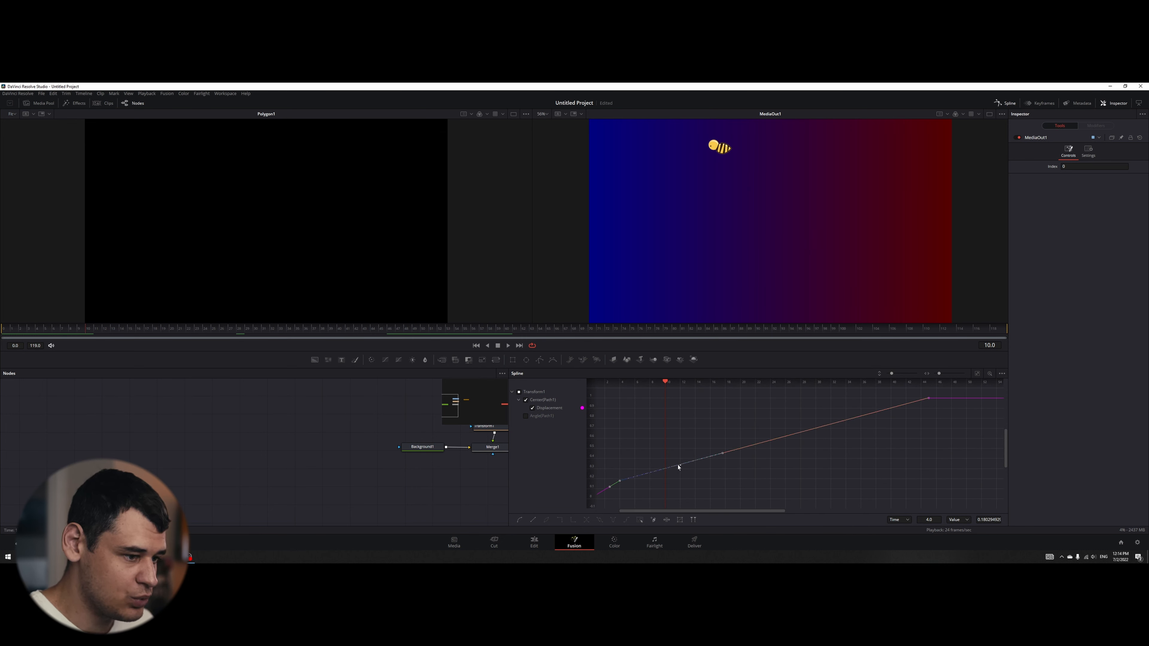
left_click(664, 470)
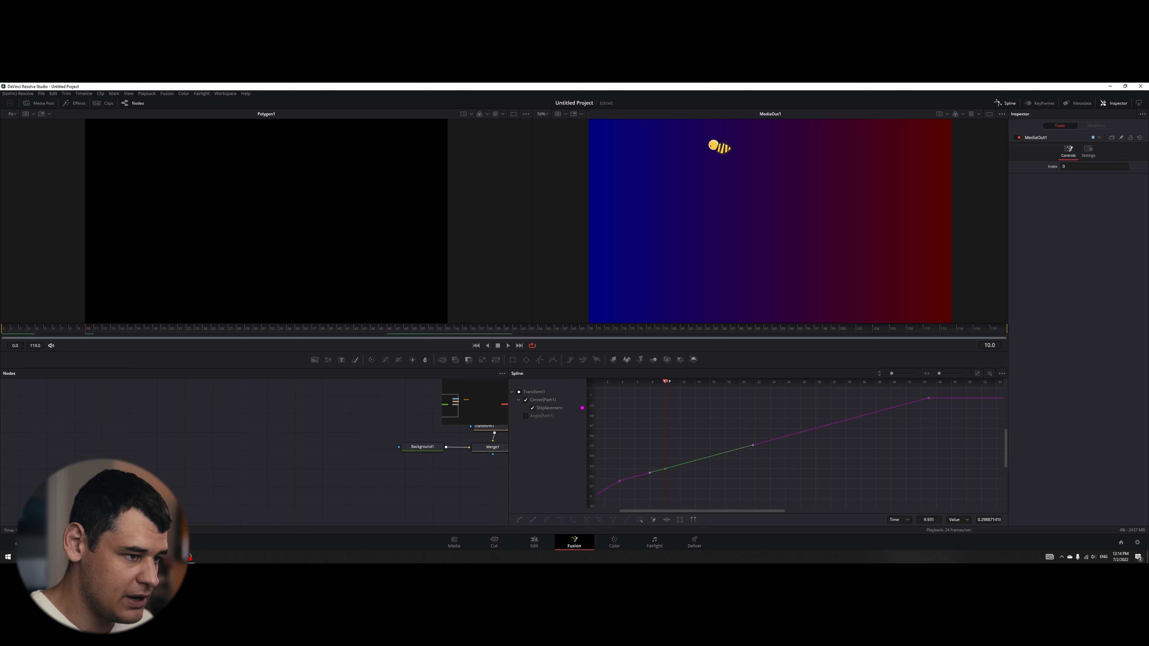
left_click_drag(666, 381, 815, 381)
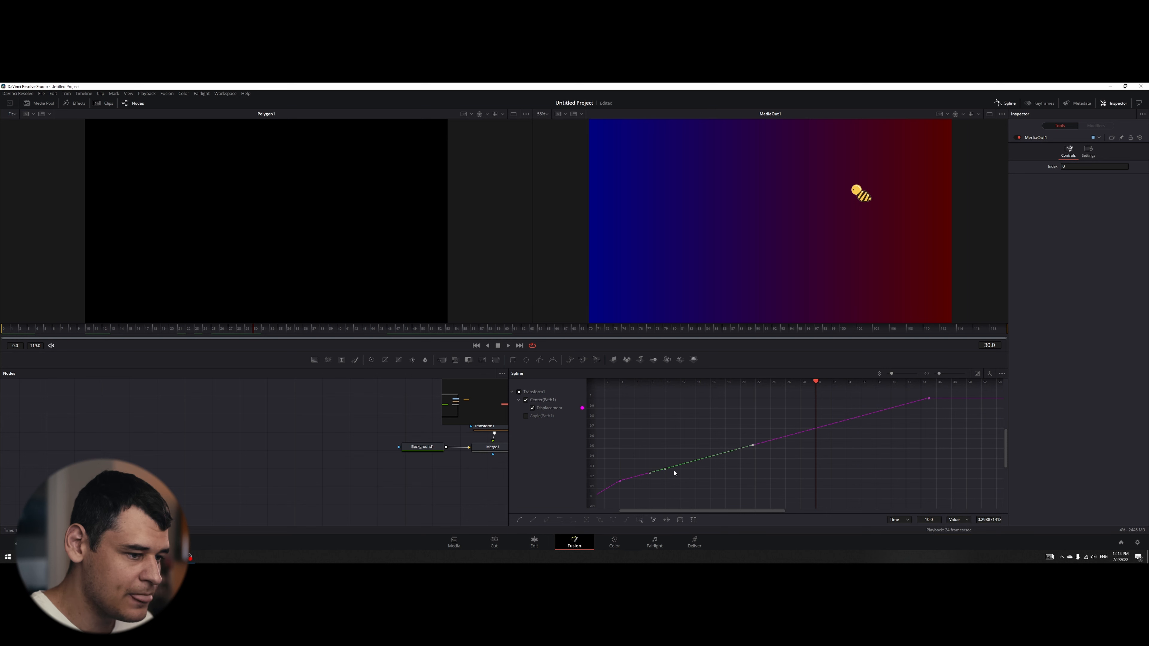
left_click_drag(664, 471, 739, 474)
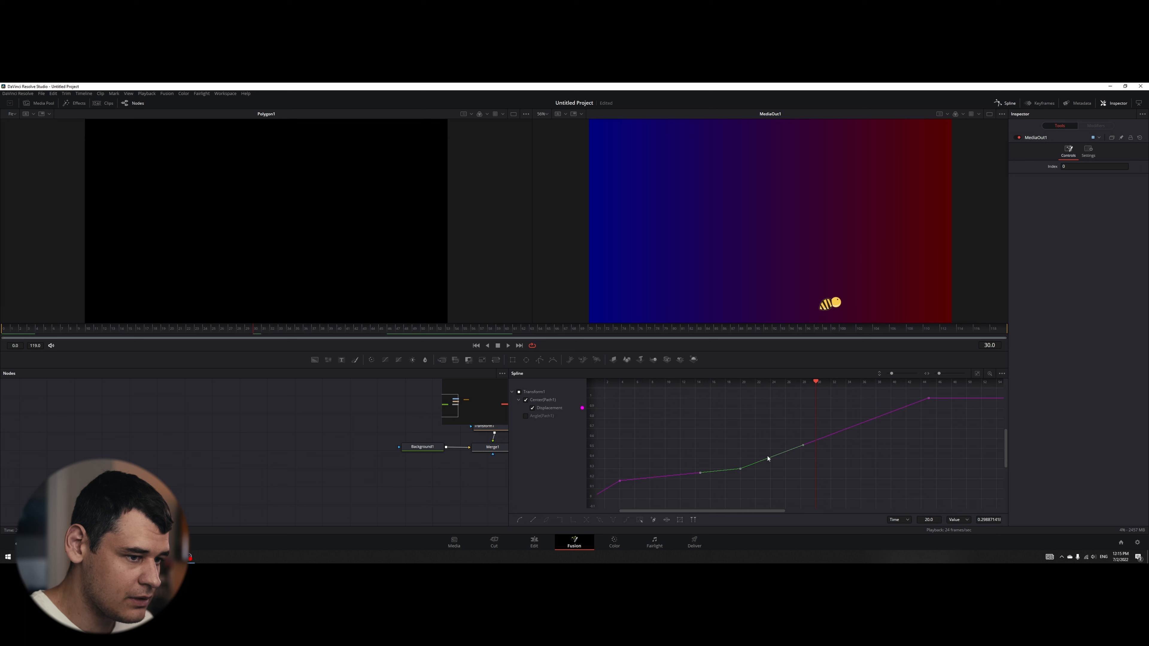
- Play the composition from the start to check the bee's changes of speed along the path
key("Home")
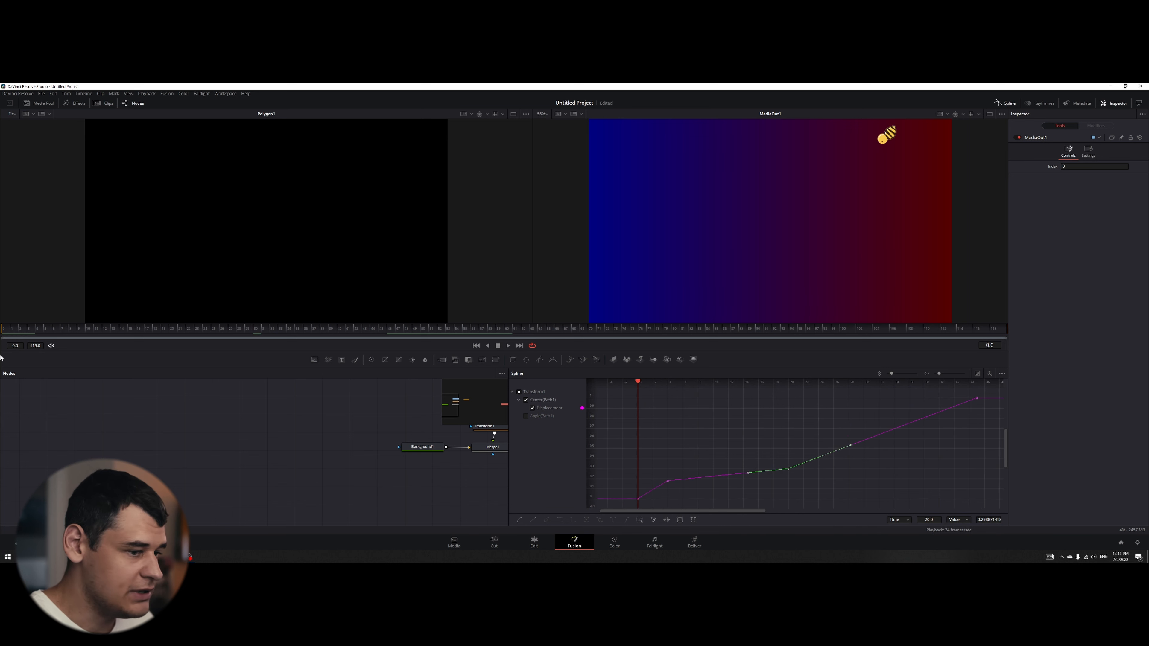
key("space")
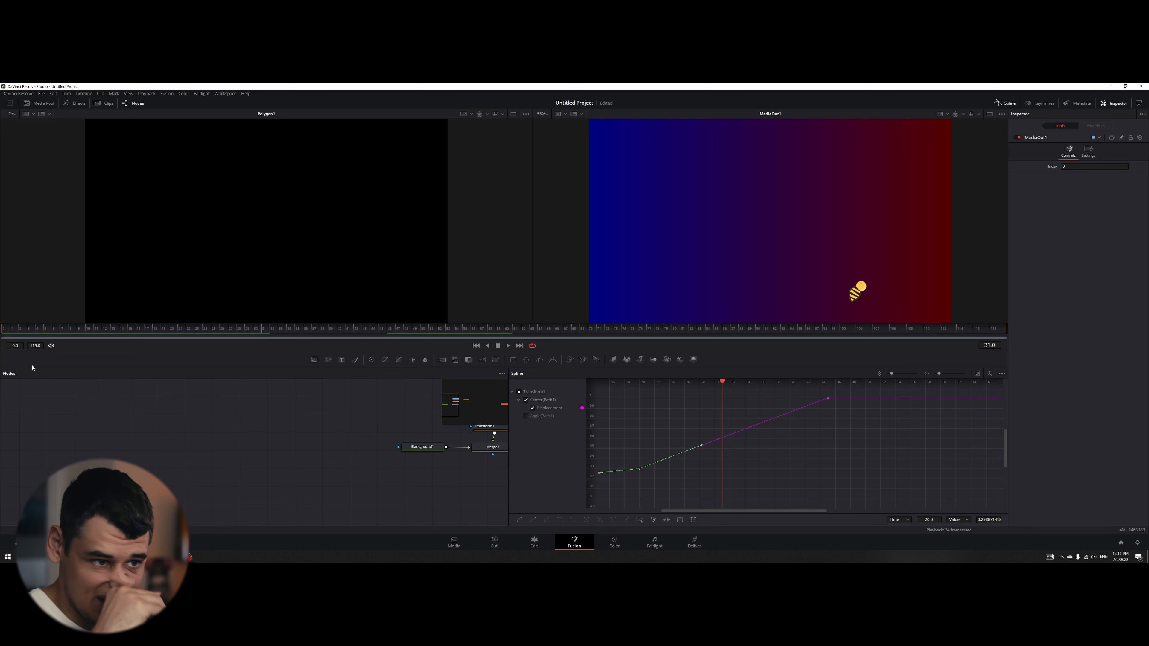
key("Home")
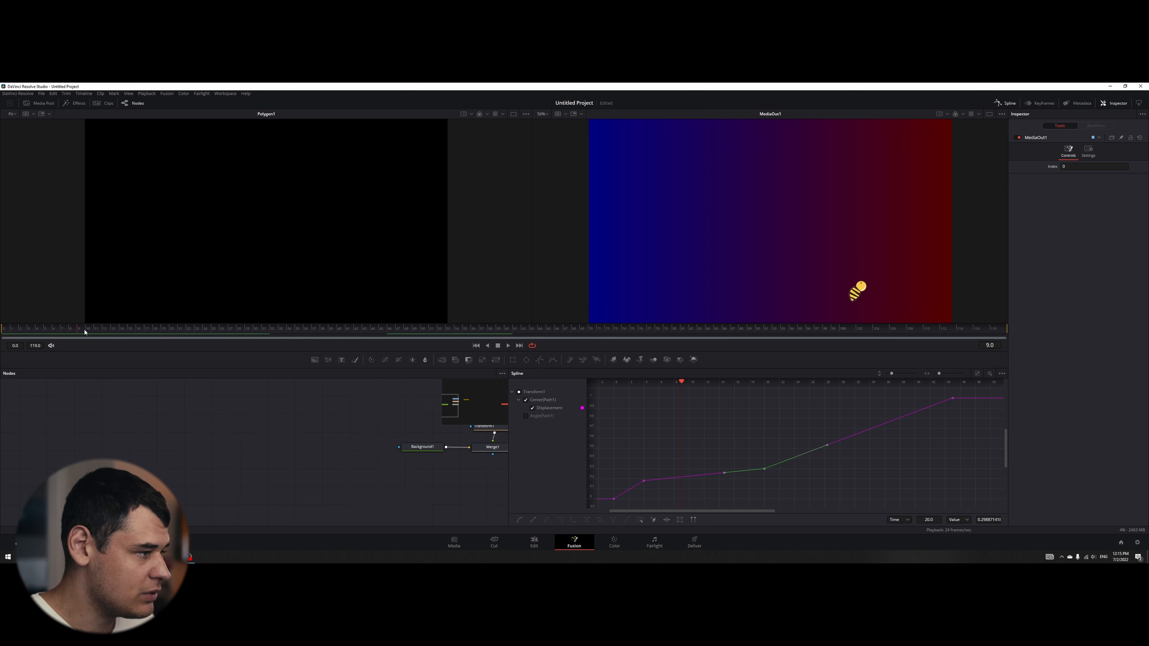
- Select all keys of the displacement curve and smooth them
left_click(775, 453)
key("ctrl+a")
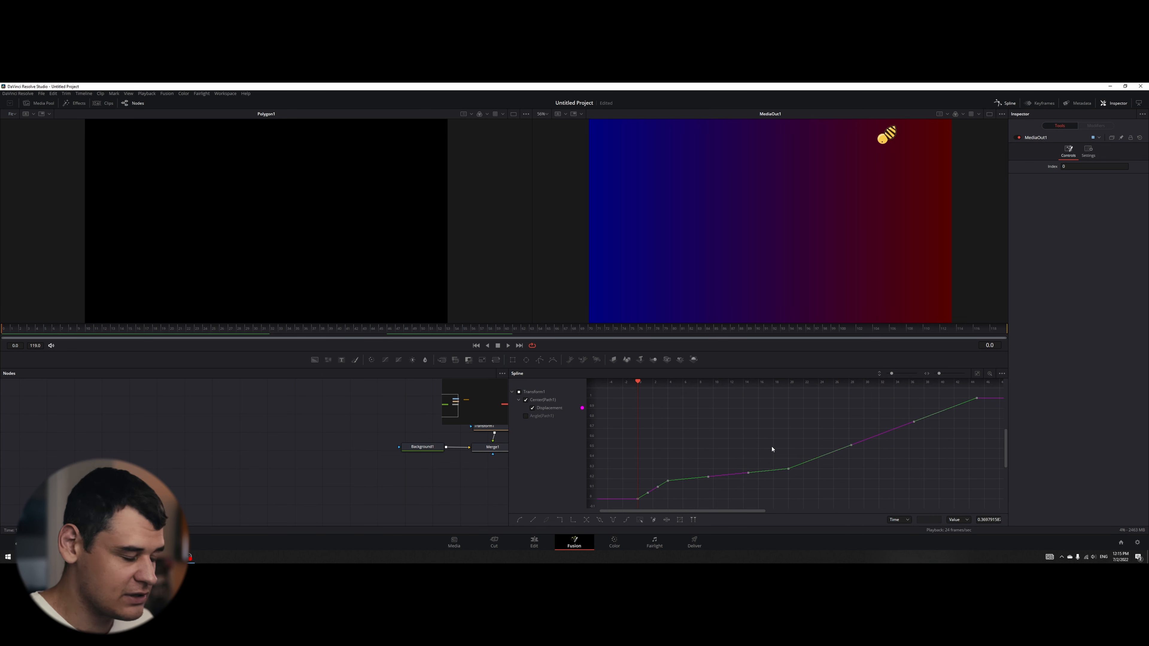
key("shift+s")
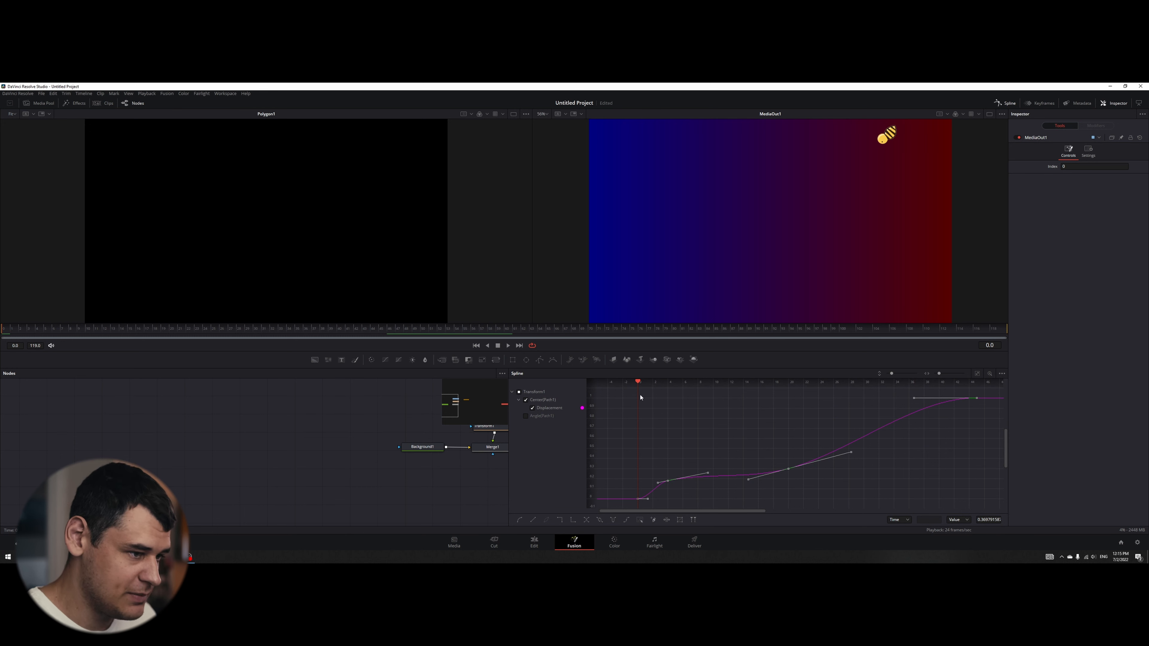
- Replay the bee's flight from frame 0 several times to examine the motion with the smoothed displacement curve
key("space")
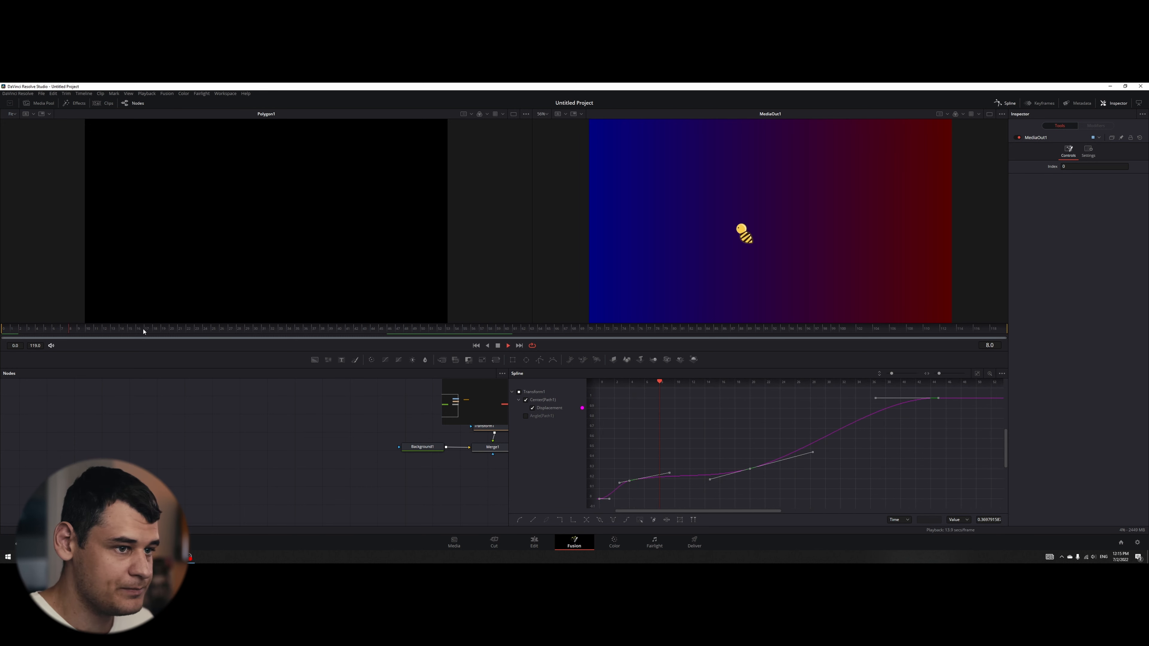
key("space")
left_click_drag(128, 328, 10, 356)
key("space")
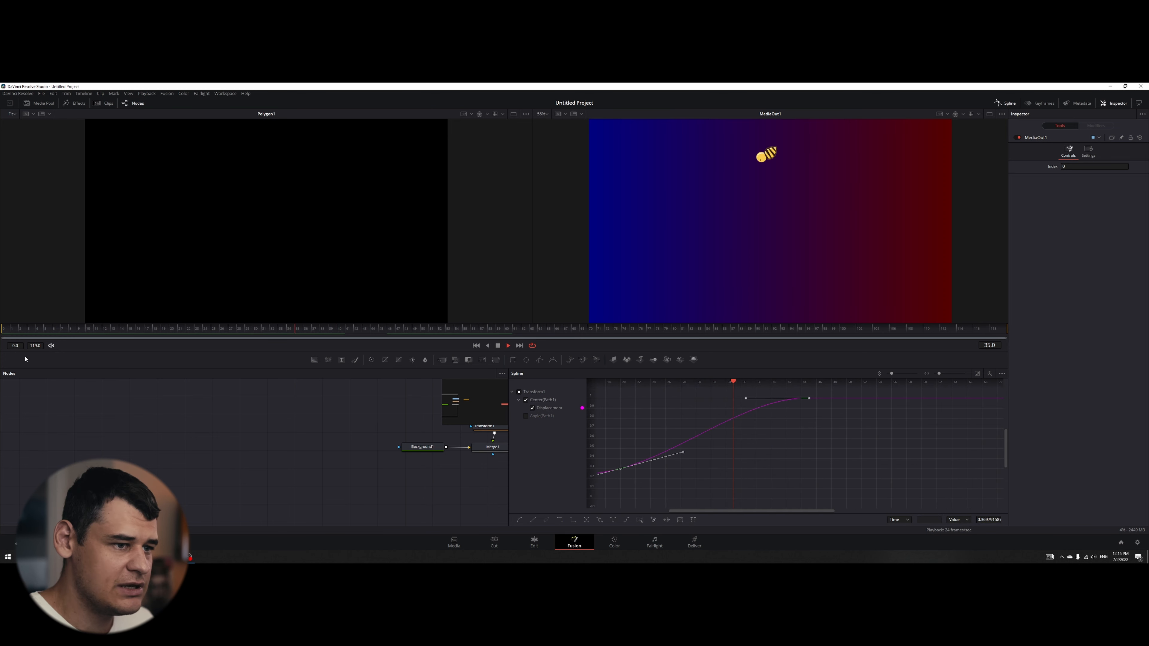
left_click_drag(120, 333, 2, 344)
key("space")
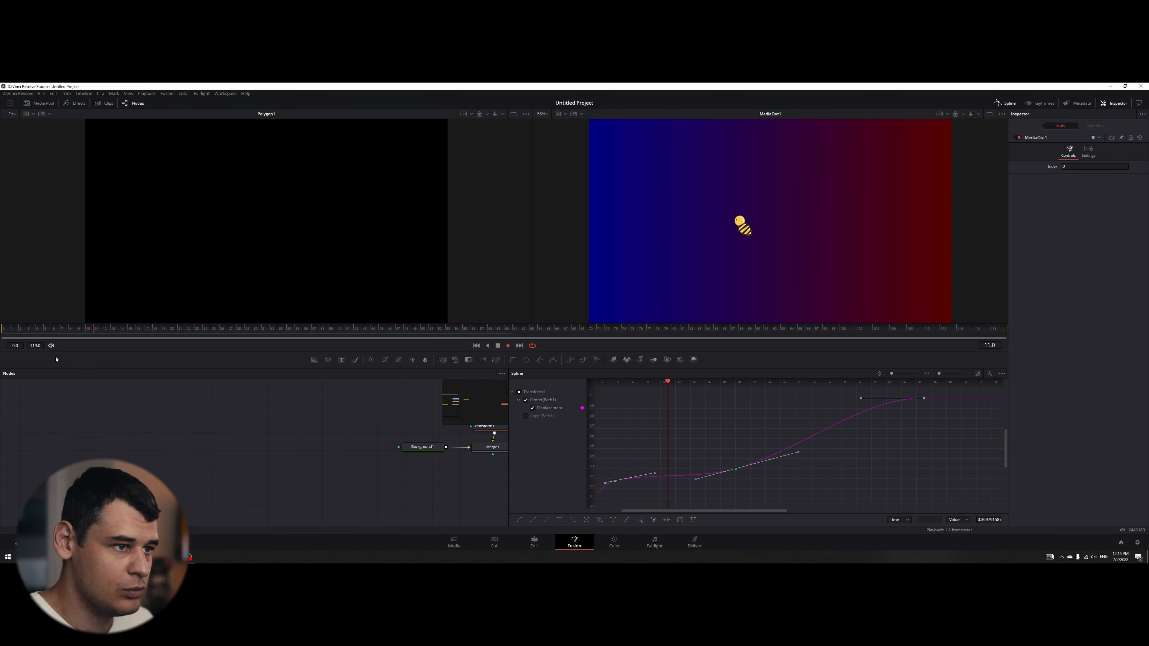
left_click_drag(112, 328, 4, 351)
key("space")
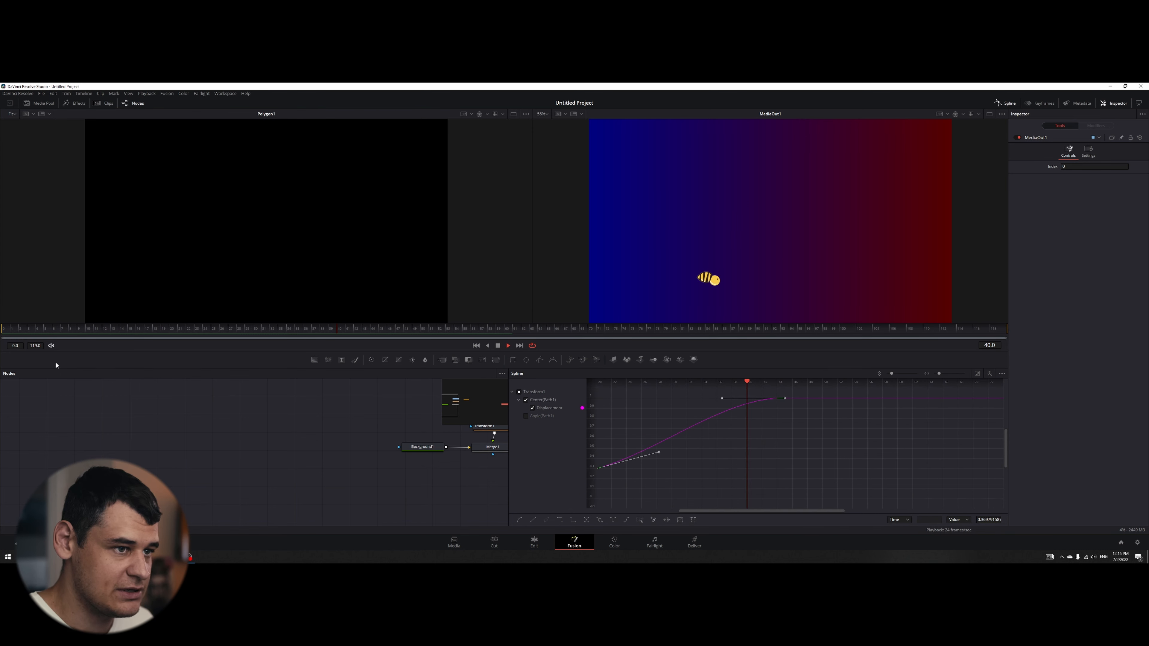
left_click_drag(140, 329, 3, 348)
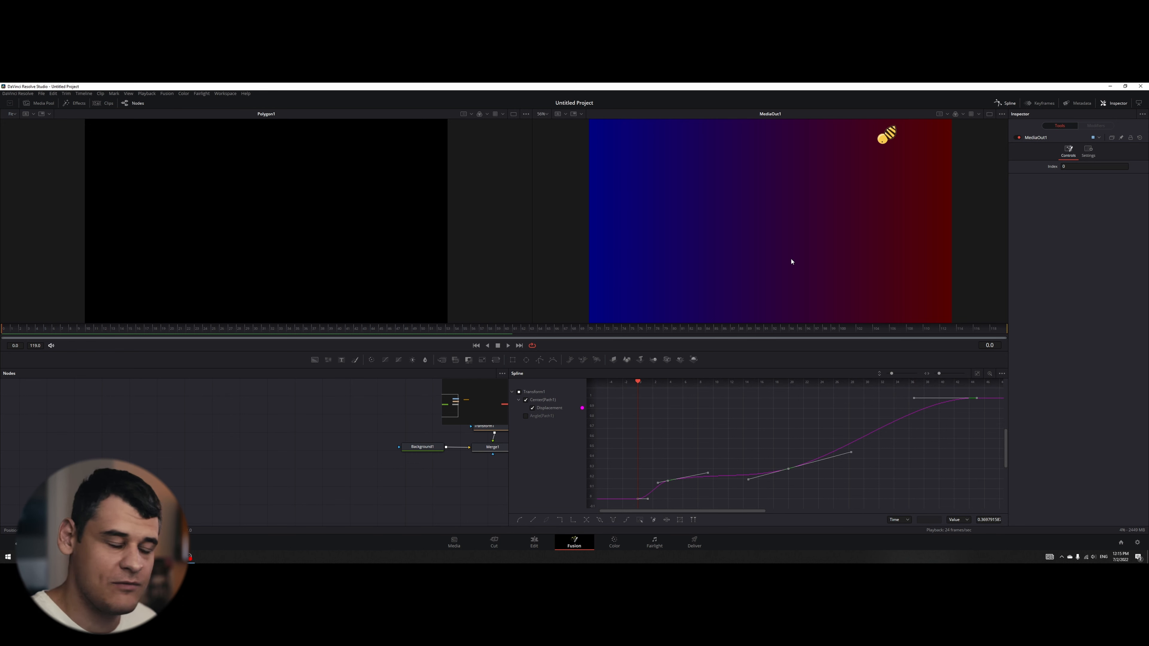
left_click_drag(178, 331, 168, 356)
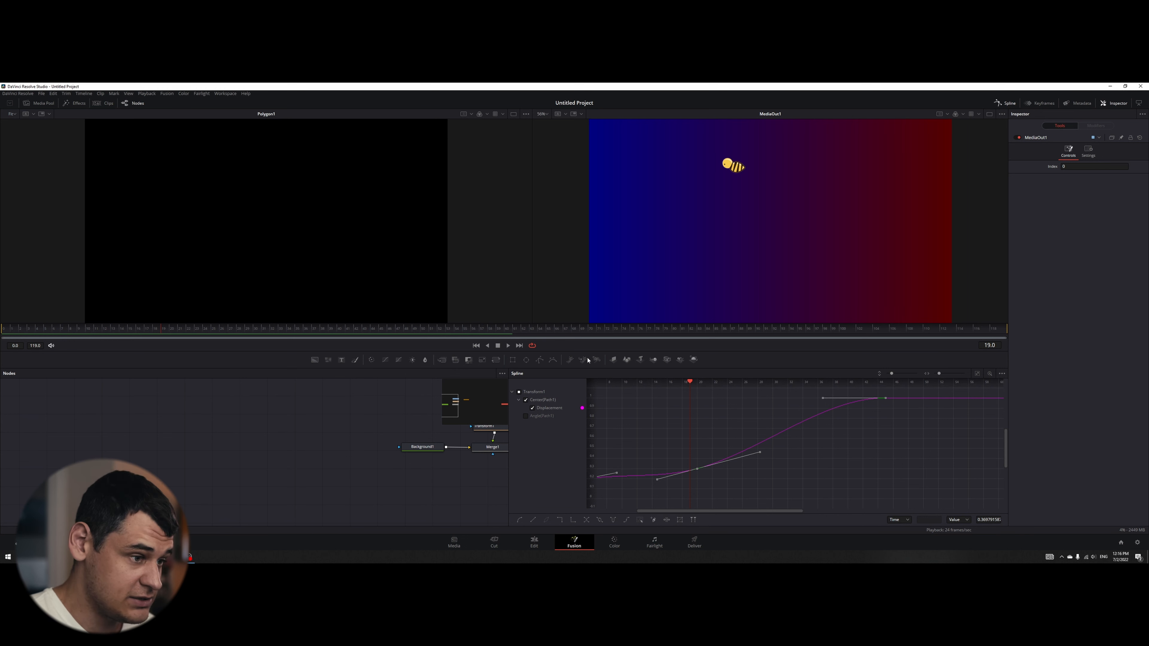
- Close the spline editor and delete the Polygon1 and Transform1 nodes
left_click(1005, 103)
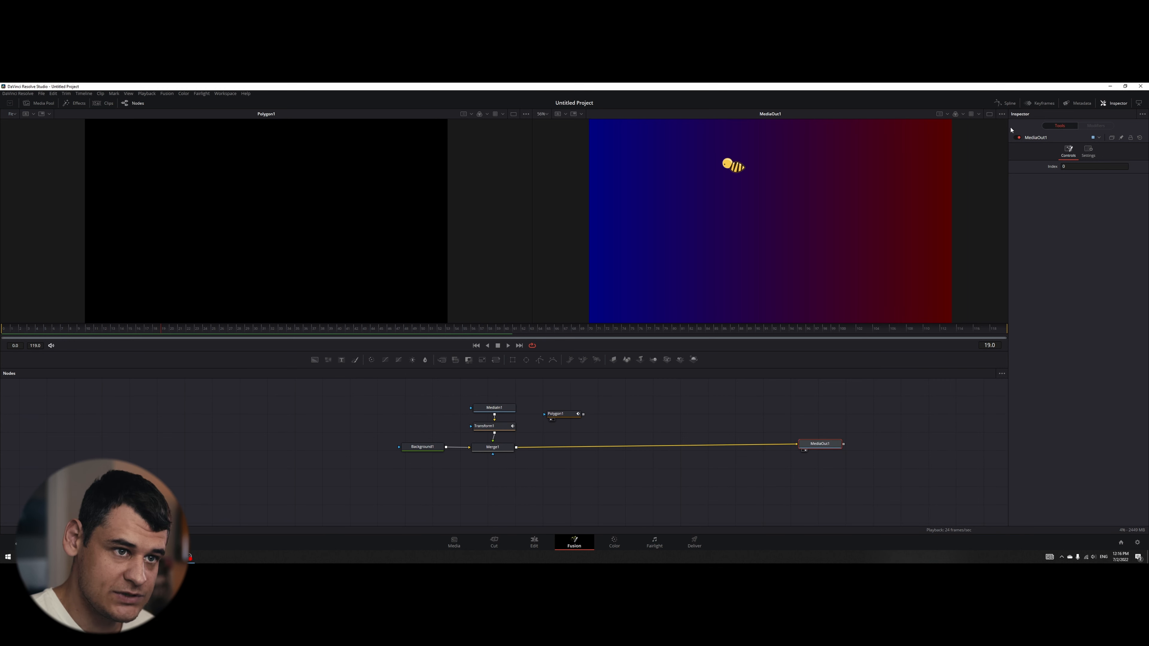
left_click(557, 414)
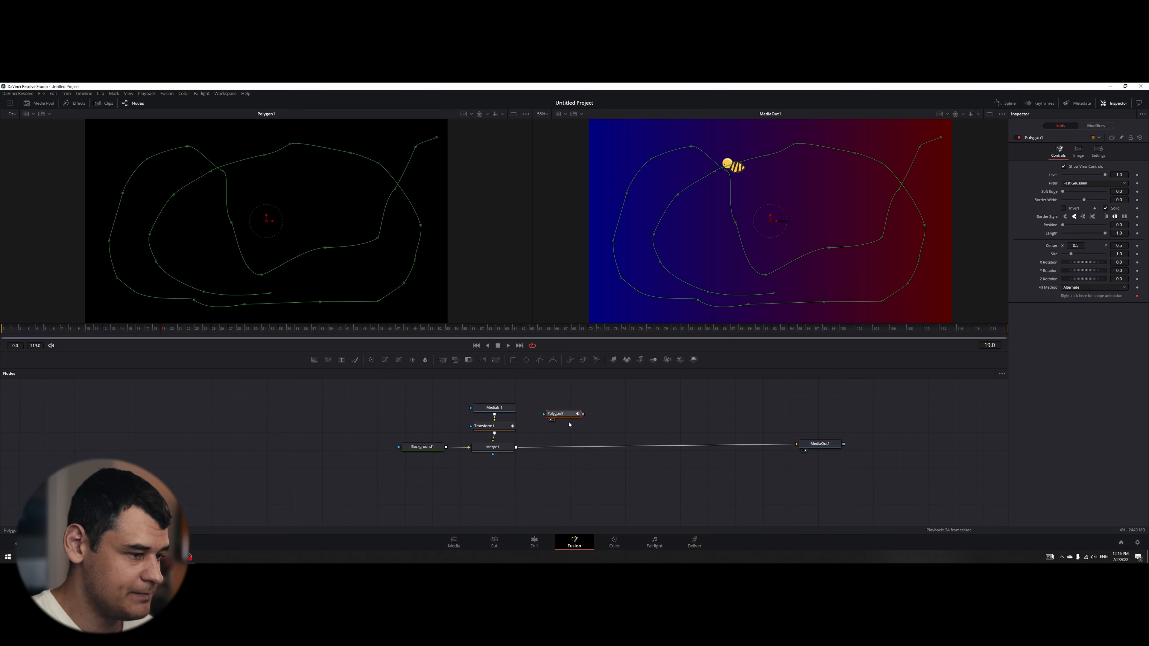
key("Delete")
left_click(496, 426)
key("Delete")
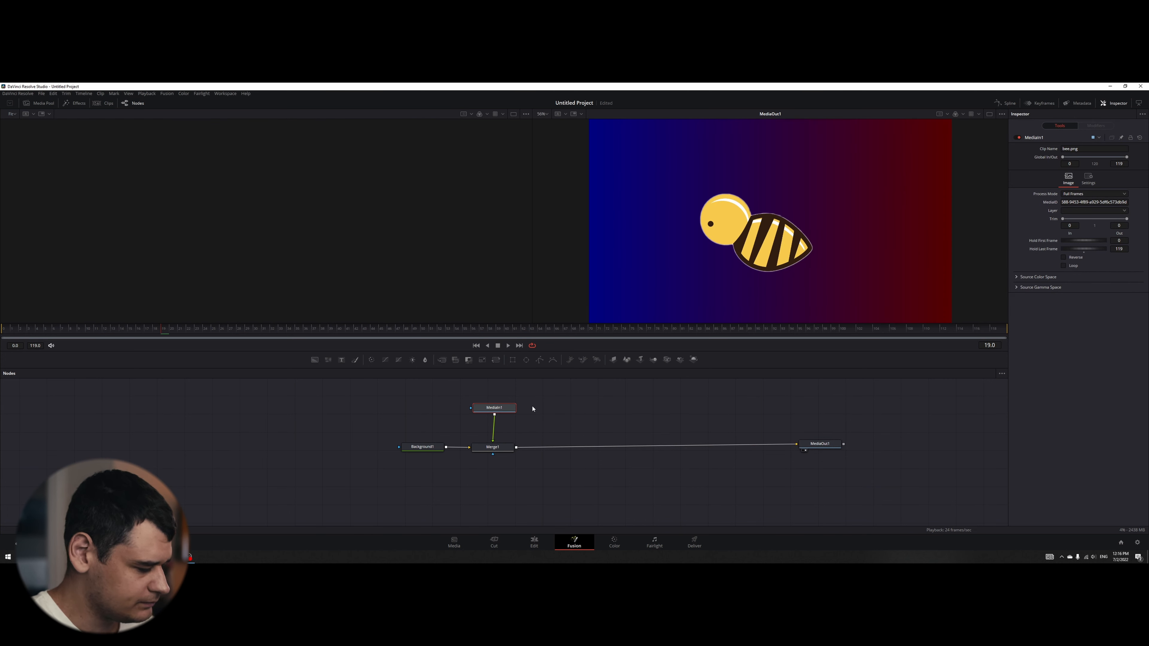
- Add a Transform node after MediaIn1 and reduce the bee's size to 0.16
key("shift+space")
type("xf")
left_click(606, 366)
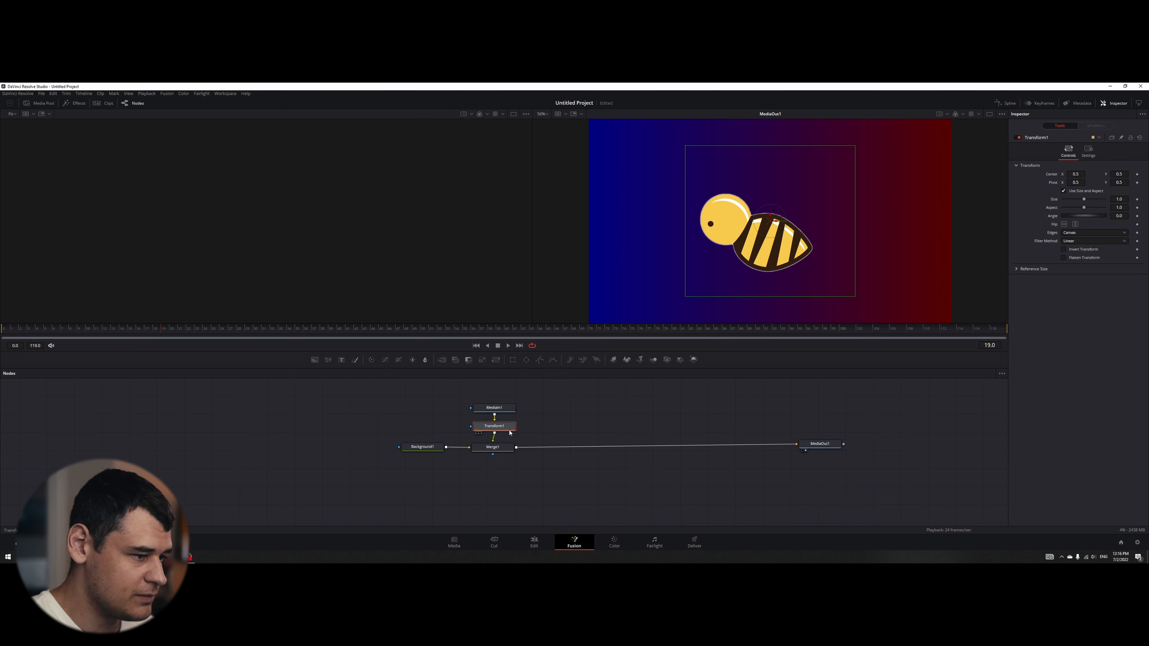
left_click_drag(1085, 202, 1066, 202)
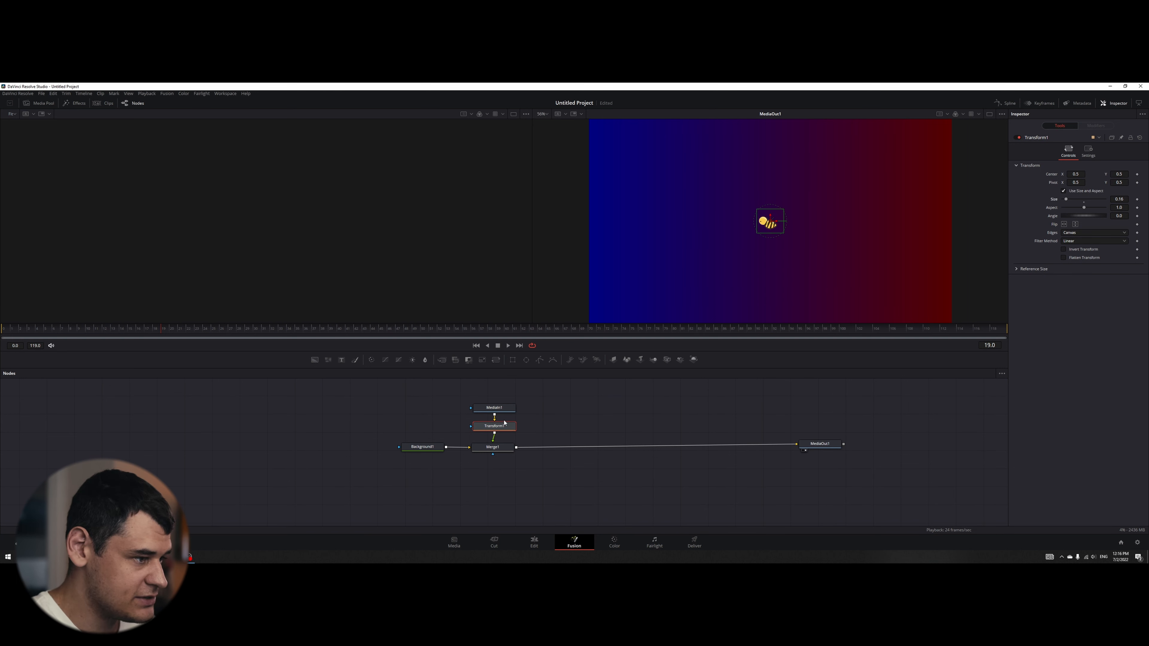
- Draw an open looping path of 21 points over the frame's right half in a new, unconnected Polygon node and smooth all its points
left_click_drag(540, 360, 563, 413)
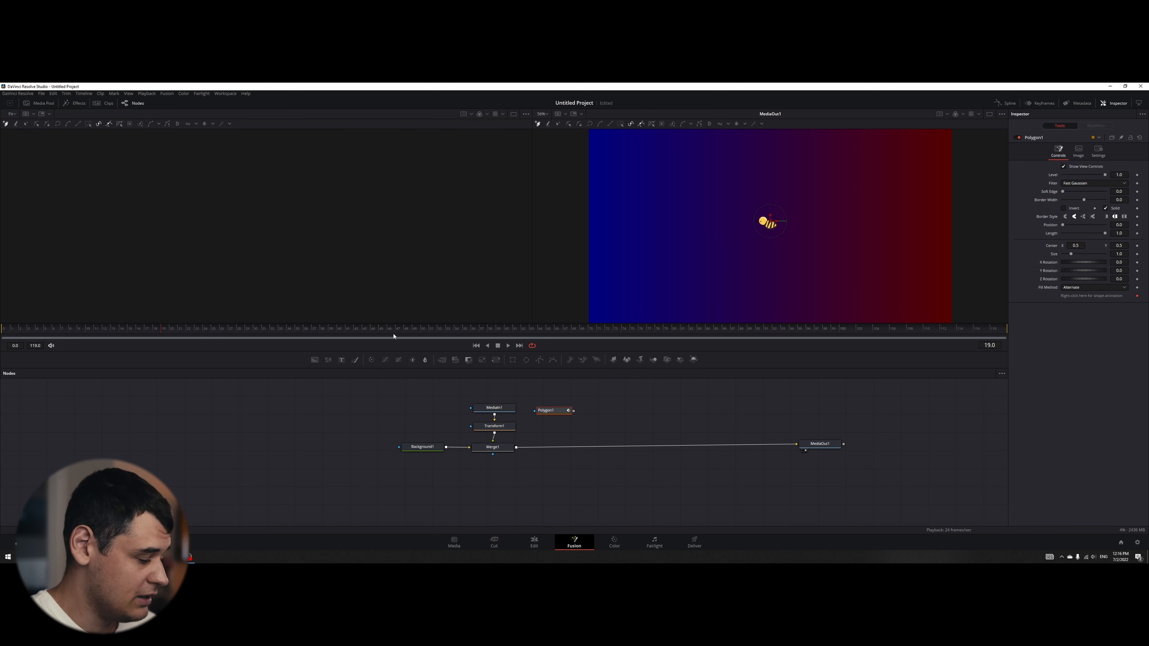
key("1")
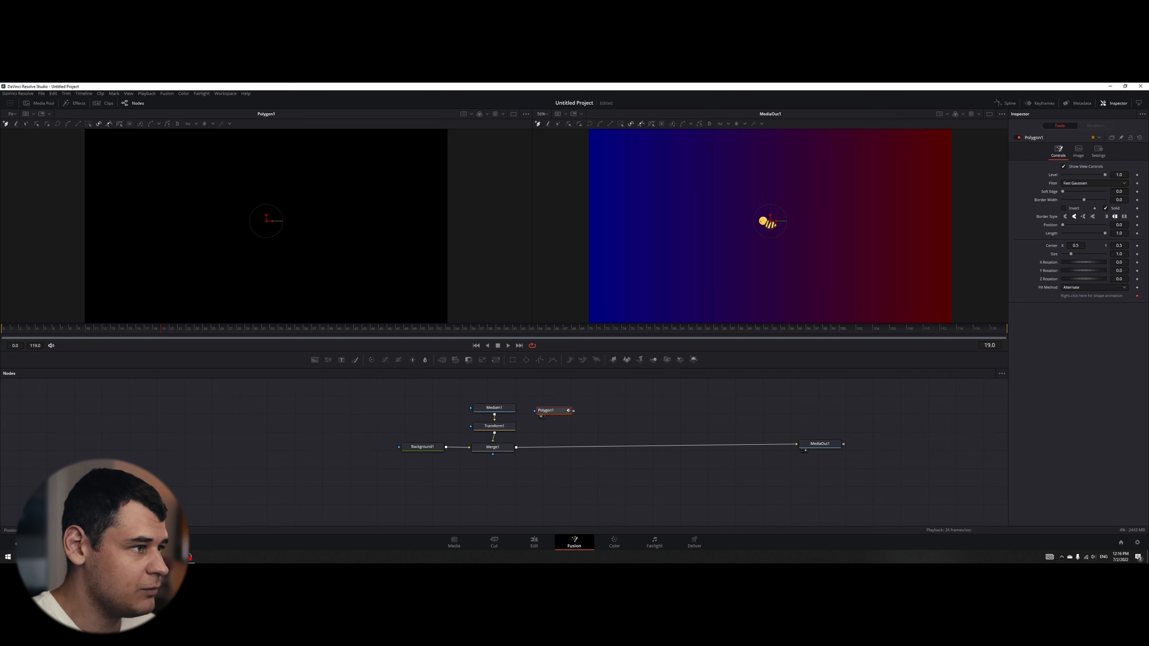
left_click(403, 145)
left_click(367, 149)
left_click(353, 166)
left_click(366, 186)
left_click(399, 192)
left_click(416, 199)
left_click(429, 227)
left_click(430, 246)
left_click(424, 264)
left_click(407, 276)
left_click(367, 284)
left_click(346, 276)
left_click(328, 261)
left_click(330, 240)
left_click(350, 230)
left_click(370, 225)
left_click(400, 221)
left_click(424, 211)
left_click(435, 194)
left_click(430, 165)
left_click(417, 156)
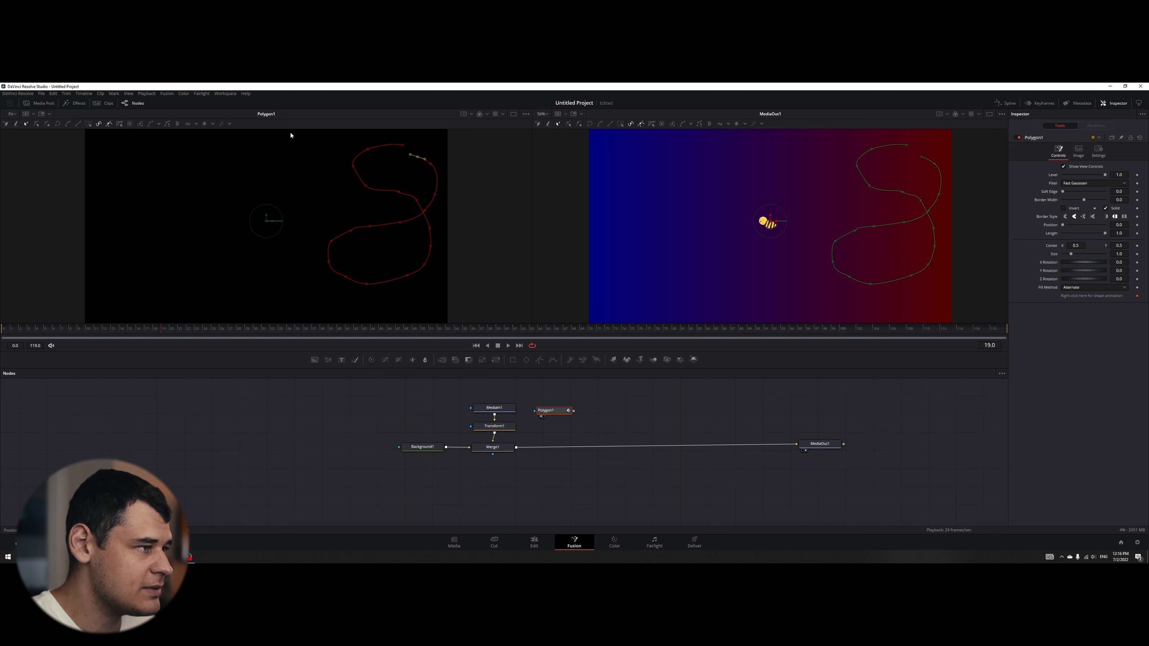
left_click_drag(289, 131, 482, 296)
key("shift+s")
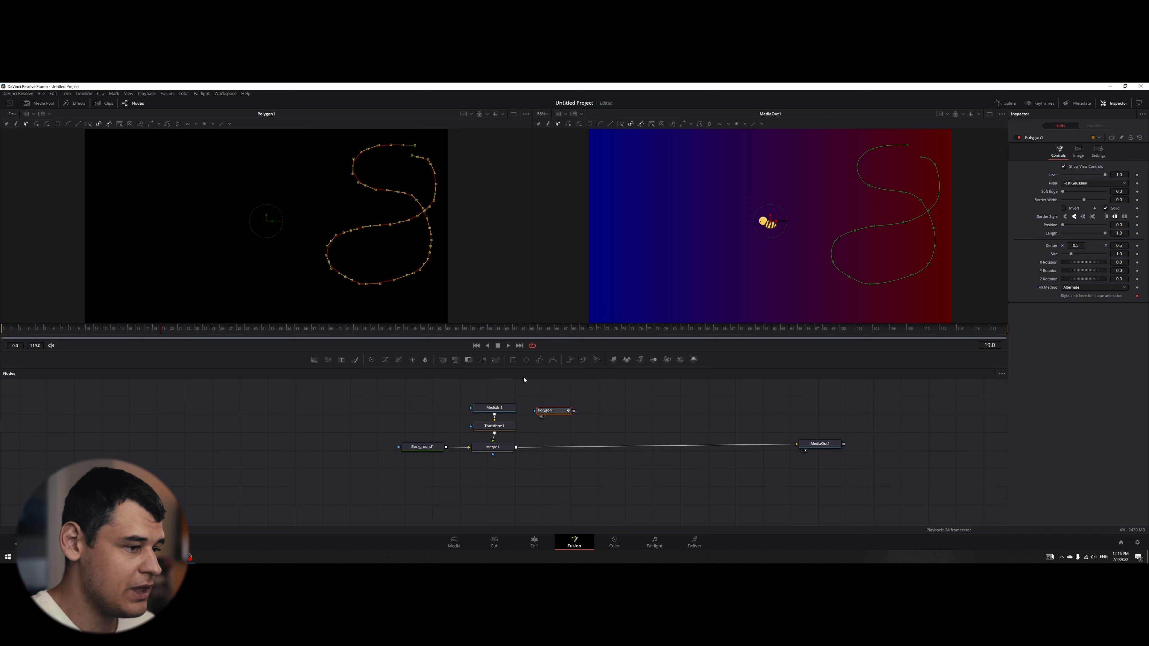
- Remove the shape animation from the Polygon1 path and publish its polyline
right_click(1076, 298)
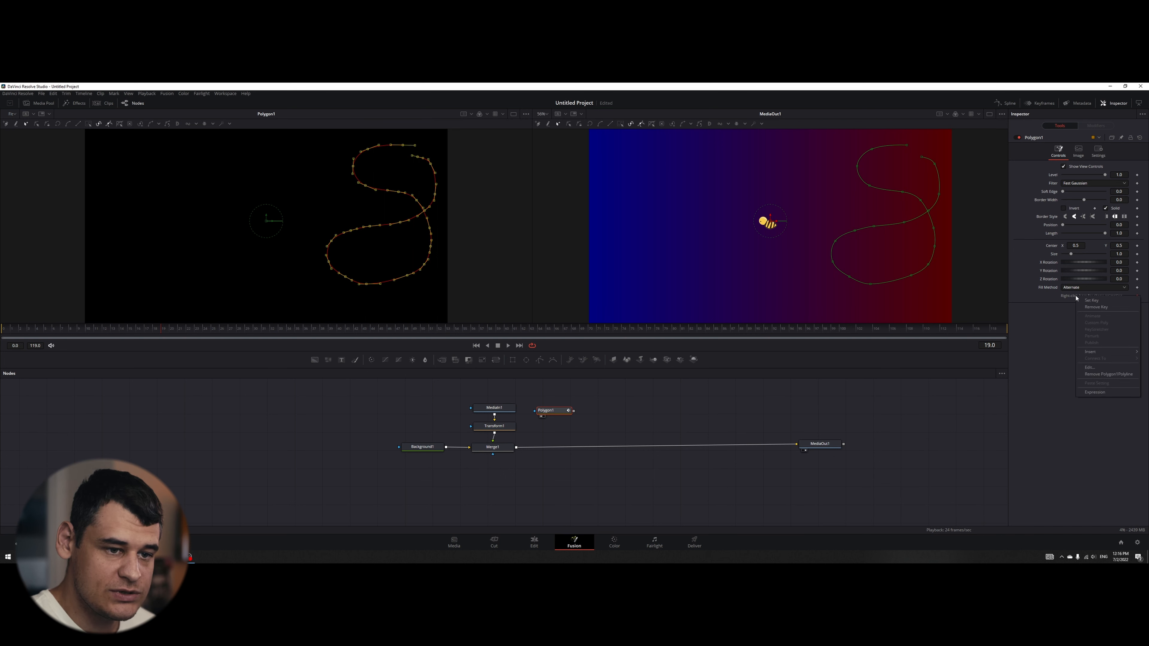
left_click(1104, 374)
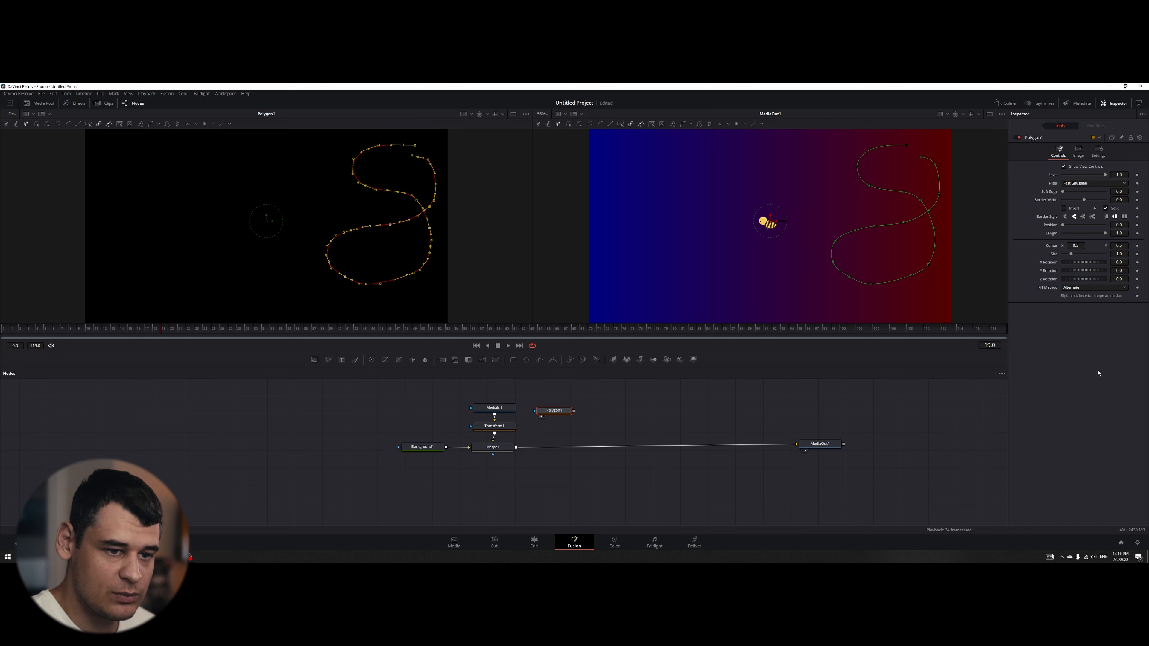
right_click(1090, 297)
left_click(1104, 308)
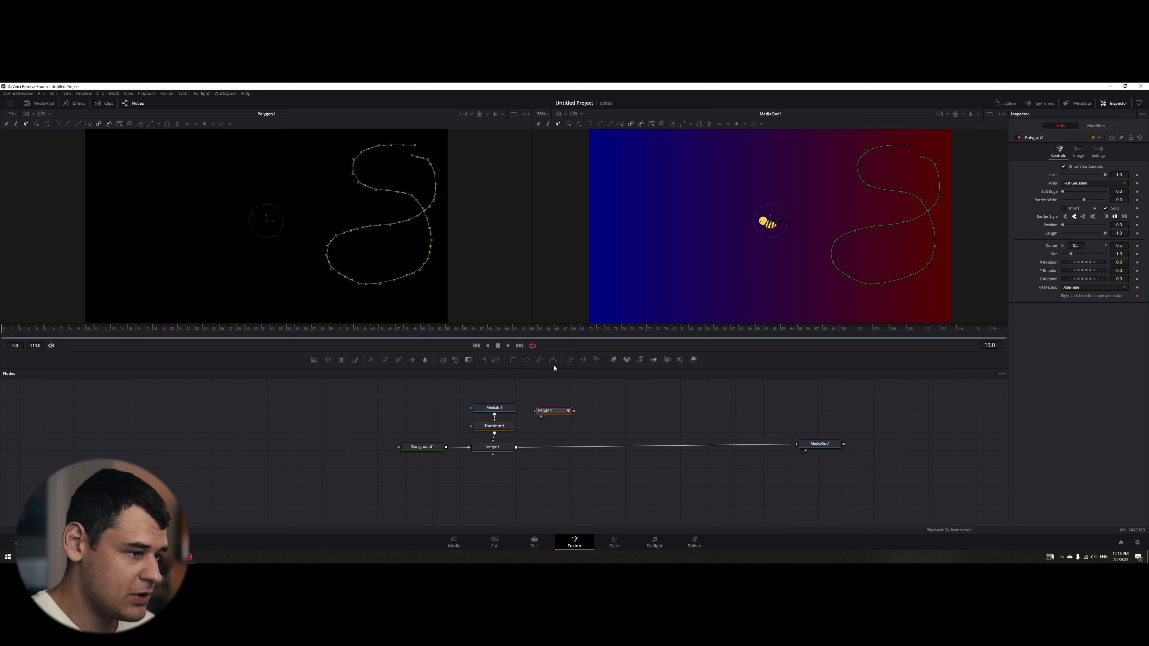
- Draw an open winding path of 31 points across the whole frame in a new, unconnected Polygon node and smooth all its points
left_click_drag(539, 360, 407, 410)
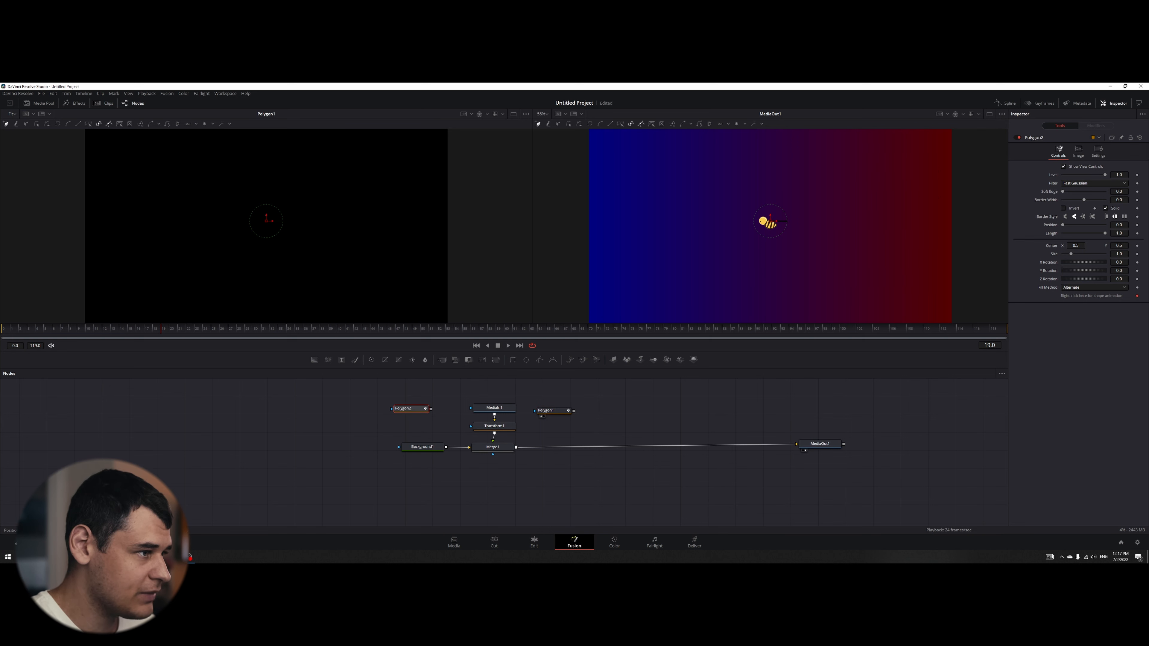
left_click(435, 140)
left_click(408, 142)
left_click(389, 170)
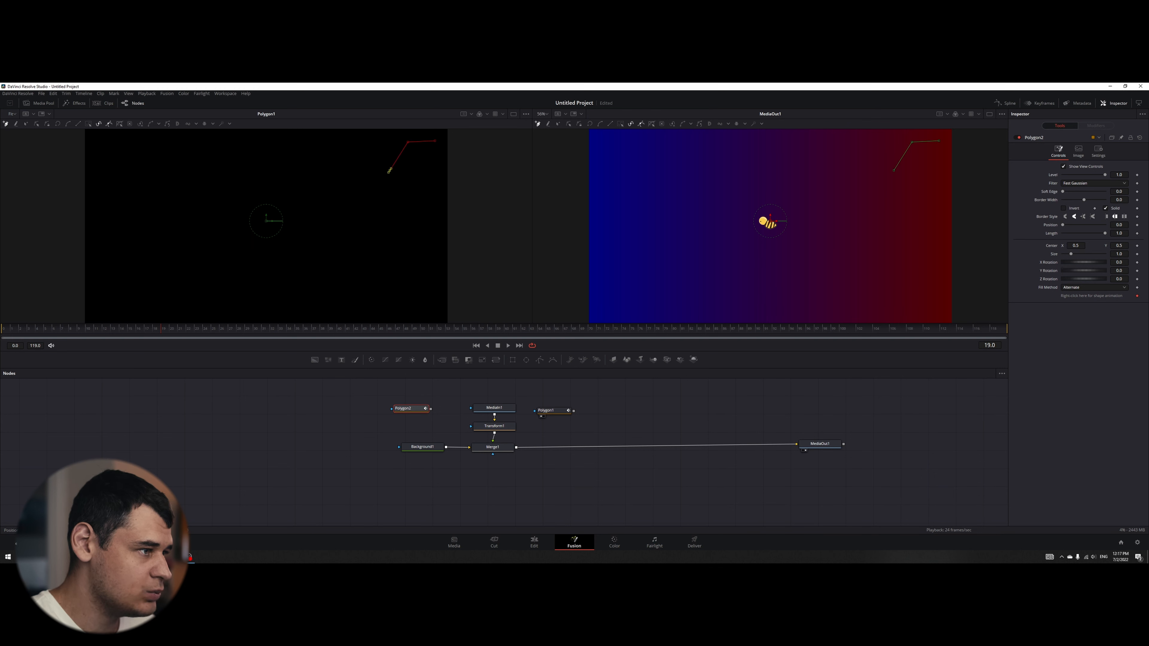
left_click(375, 204)
left_click(341, 219)
left_click(309, 204)
left_click(288, 178)
left_click(241, 156)
left_click(226, 147)
left_click(194, 143)
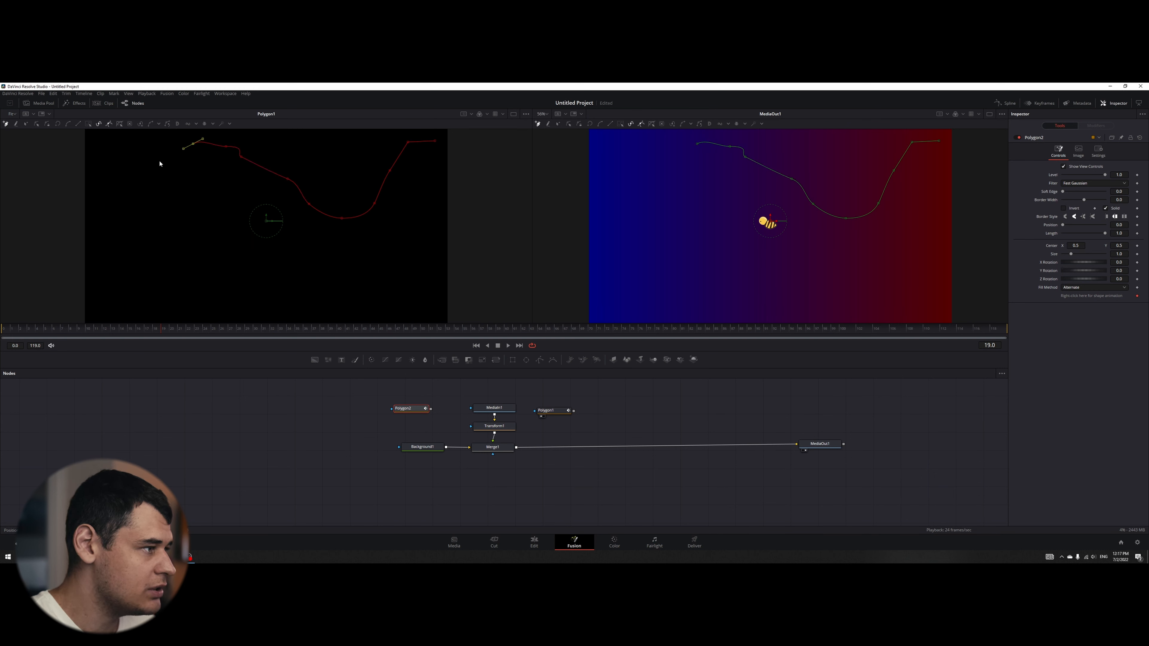
left_click(159, 160)
left_click(144, 168)
left_click(136, 182)
left_click(125, 209)
left_click(127, 237)
left_click(131, 259)
left_click(147, 277)
left_click(183, 289)
left_click(223, 296)
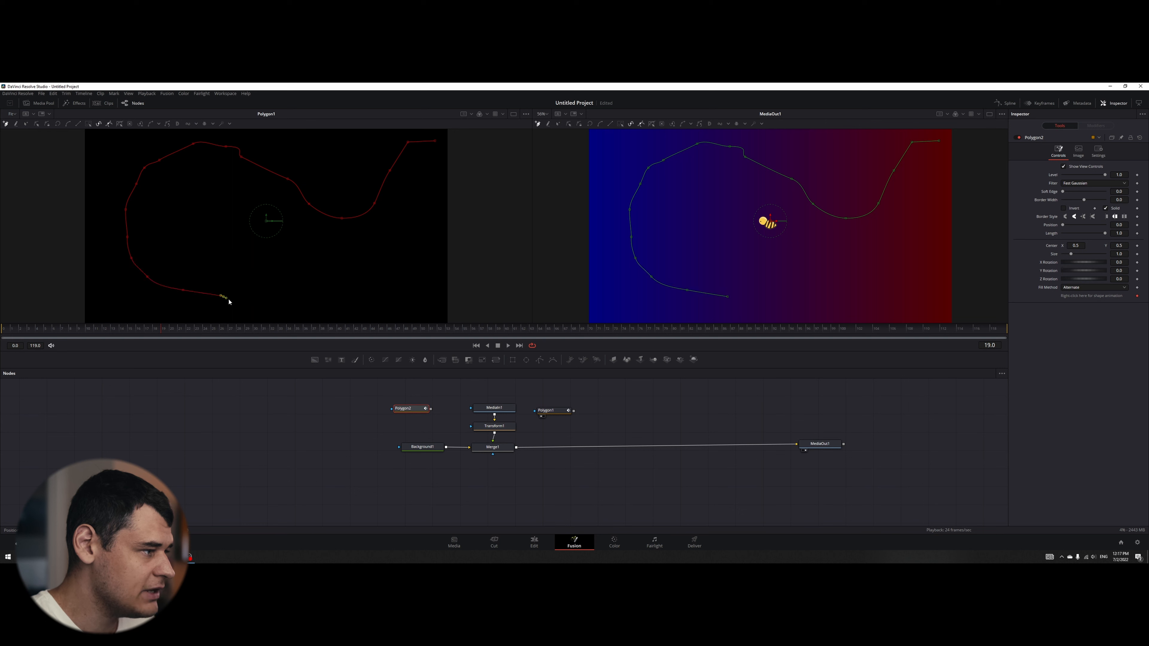
left_click(275, 303)
left_click(335, 296)
left_click(377, 290)
left_click(410, 274)
left_click(422, 244)
left_click(397, 192)
left_click(361, 156)
left_click(329, 144)
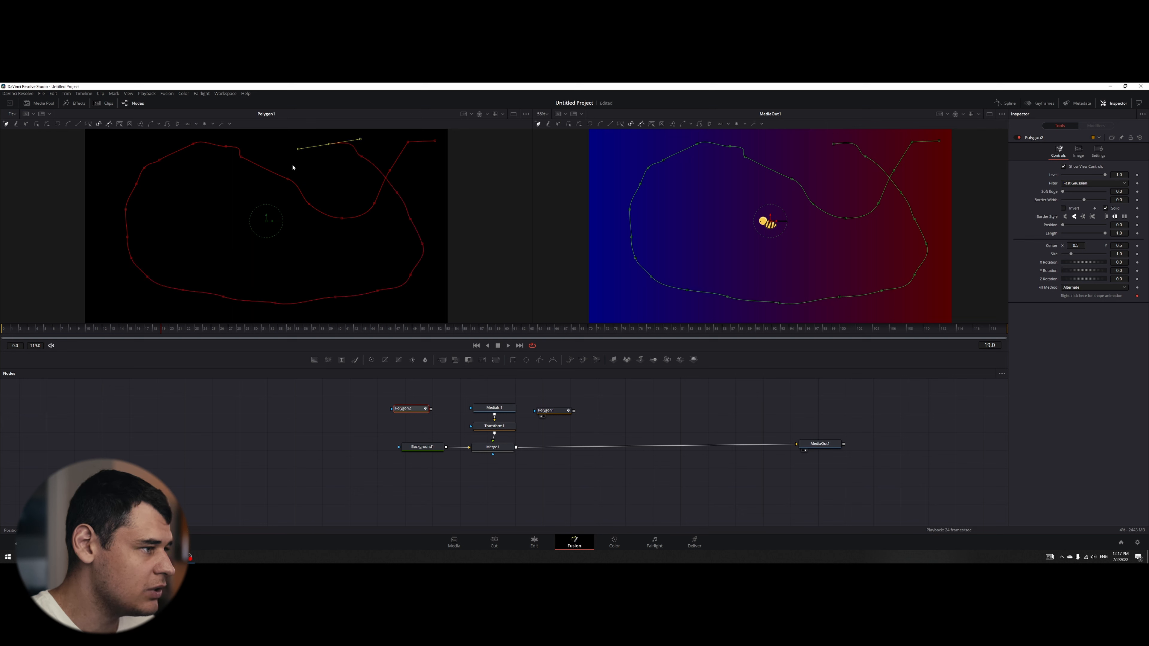
left_click(292, 163)
left_click(309, 246)
left_click(283, 256)
left_click(210, 218)
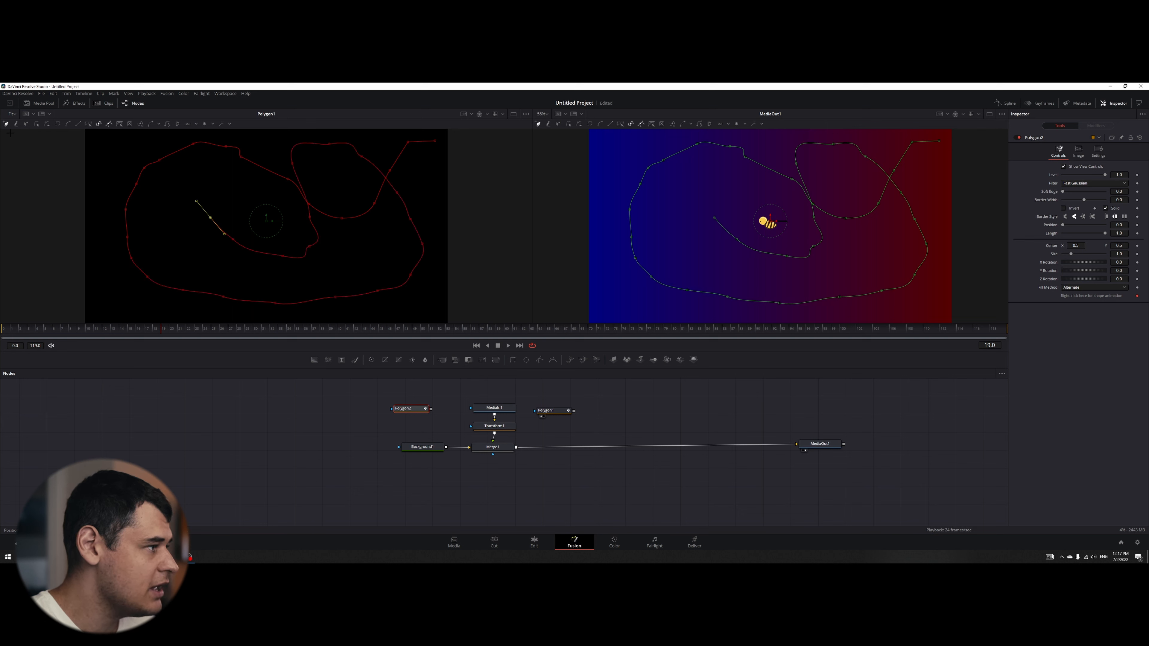
left_click_drag(98, 135, 468, 309)
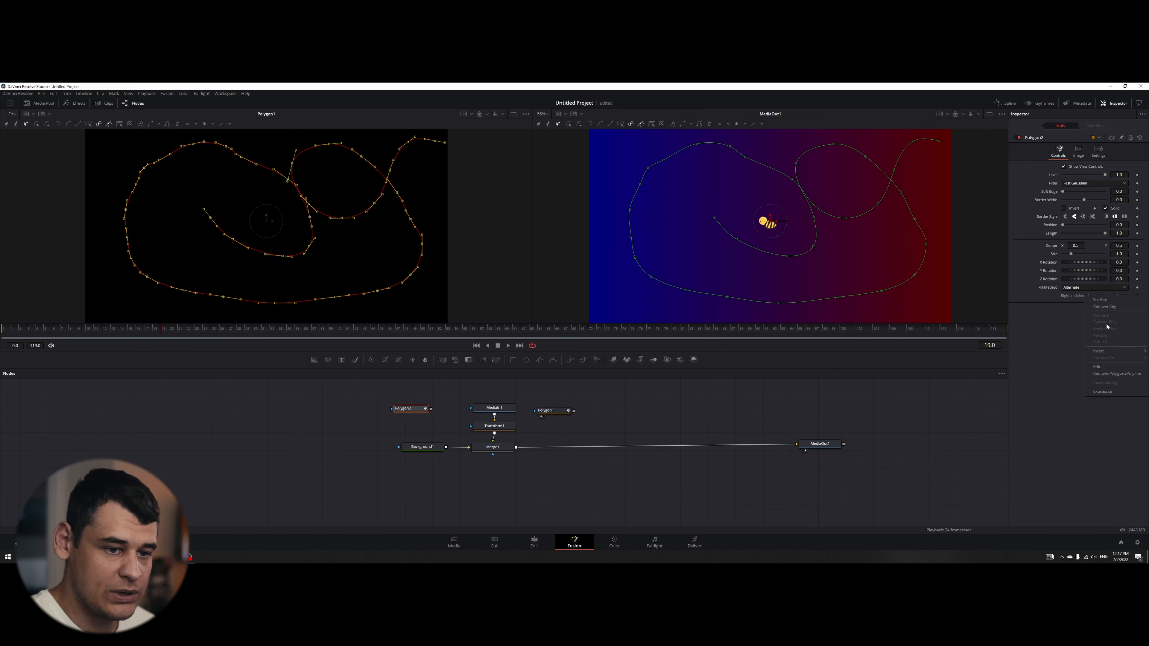
- Remove the shape animation from the Polygon2 path and publish its polyline
right_click(1086, 298)
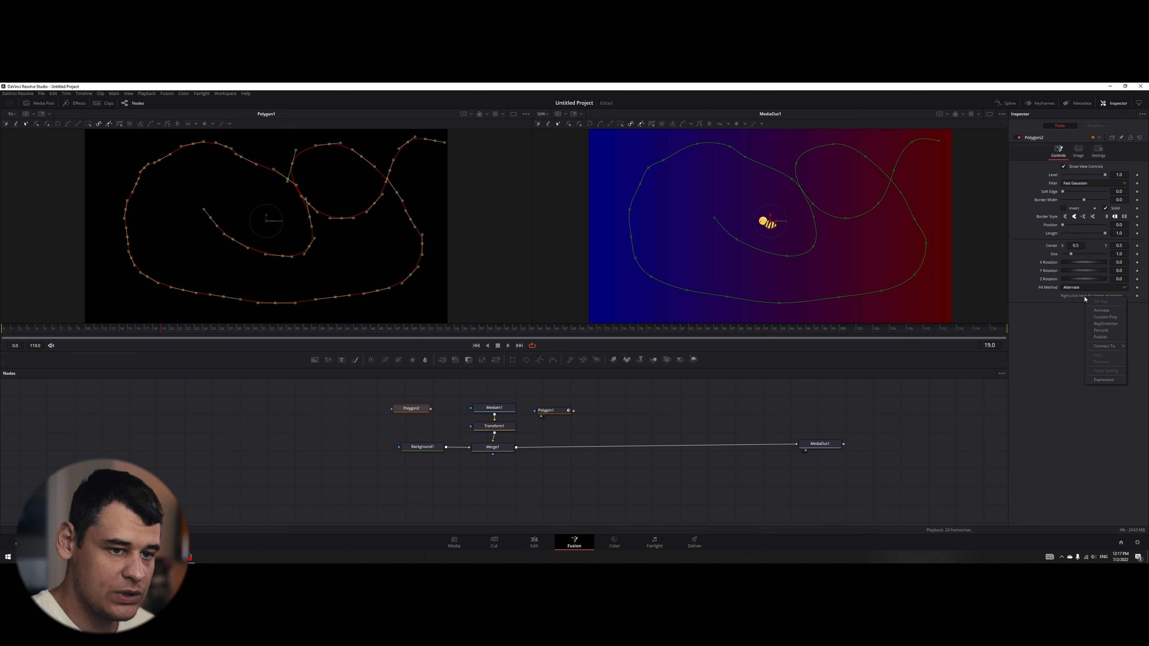
left_click(1101, 337)
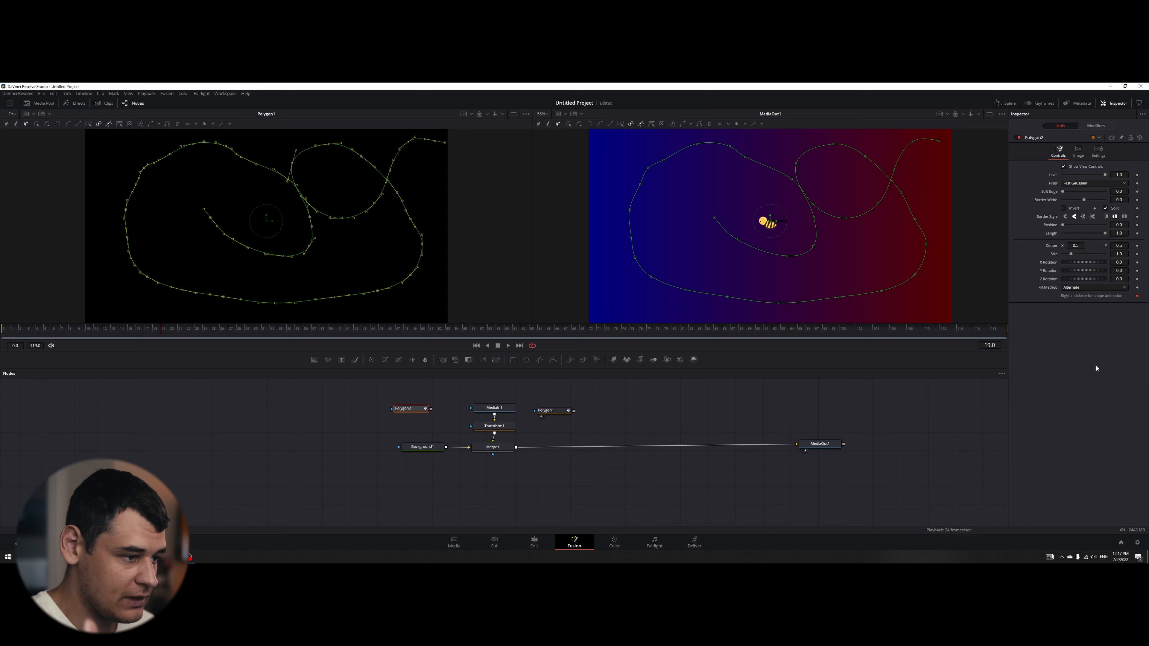
- Add a Path modifier to Transform1's Center and connect its path shape to the Polygon1 polyline
left_click(501, 428)
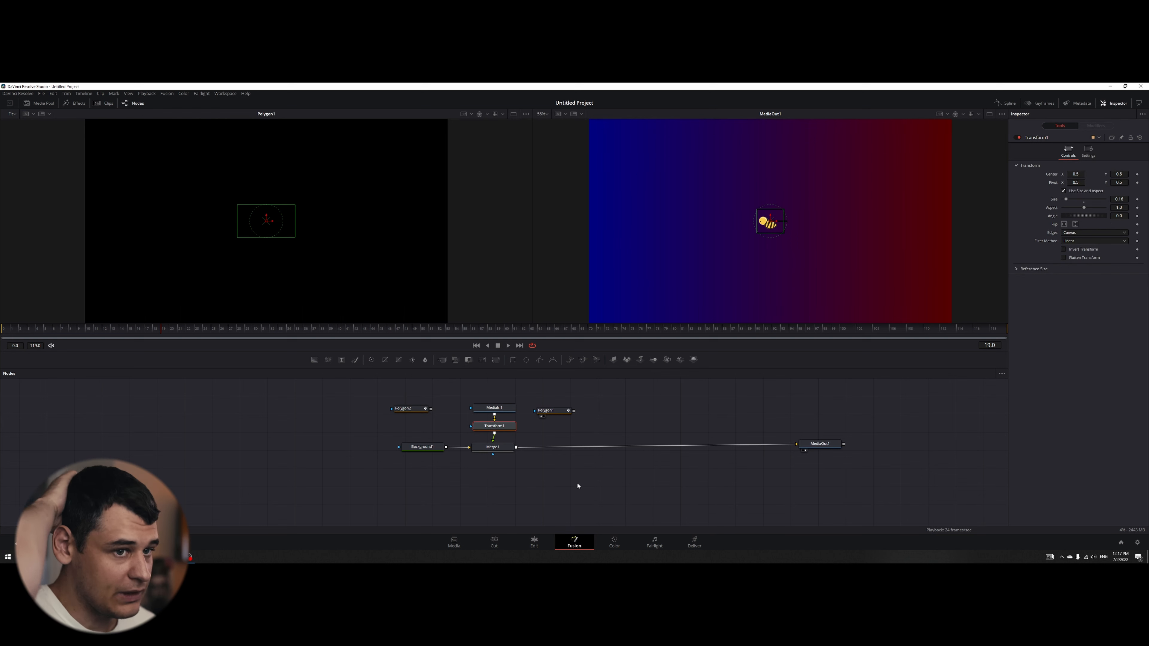
right_click(1053, 175)
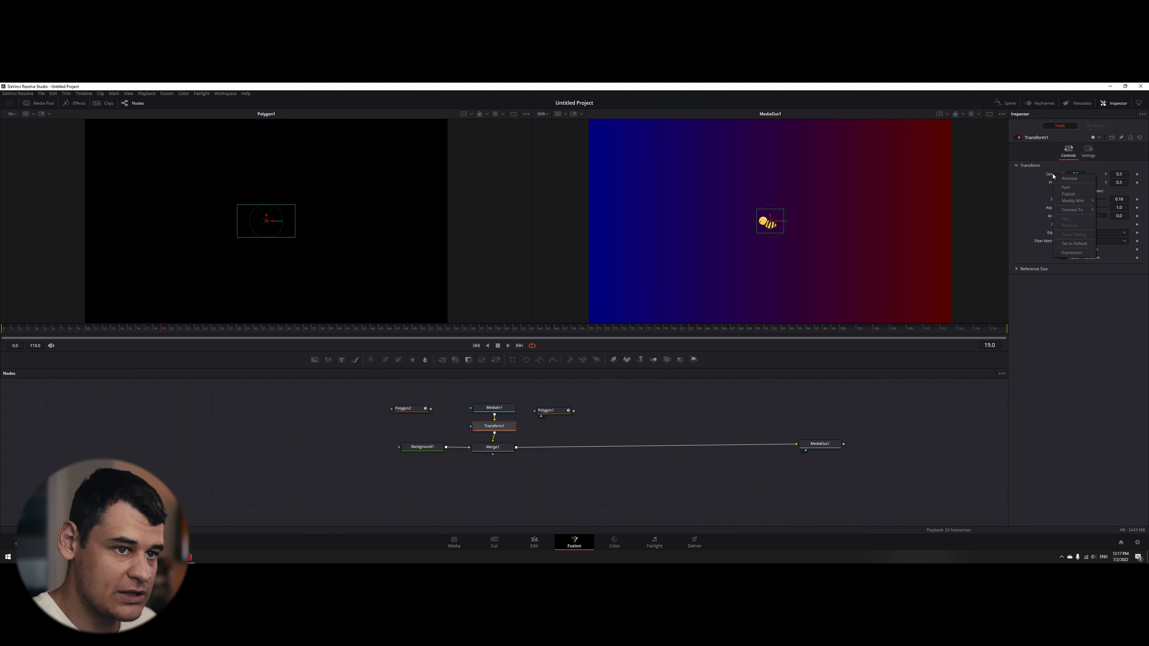
left_click(1063, 188)
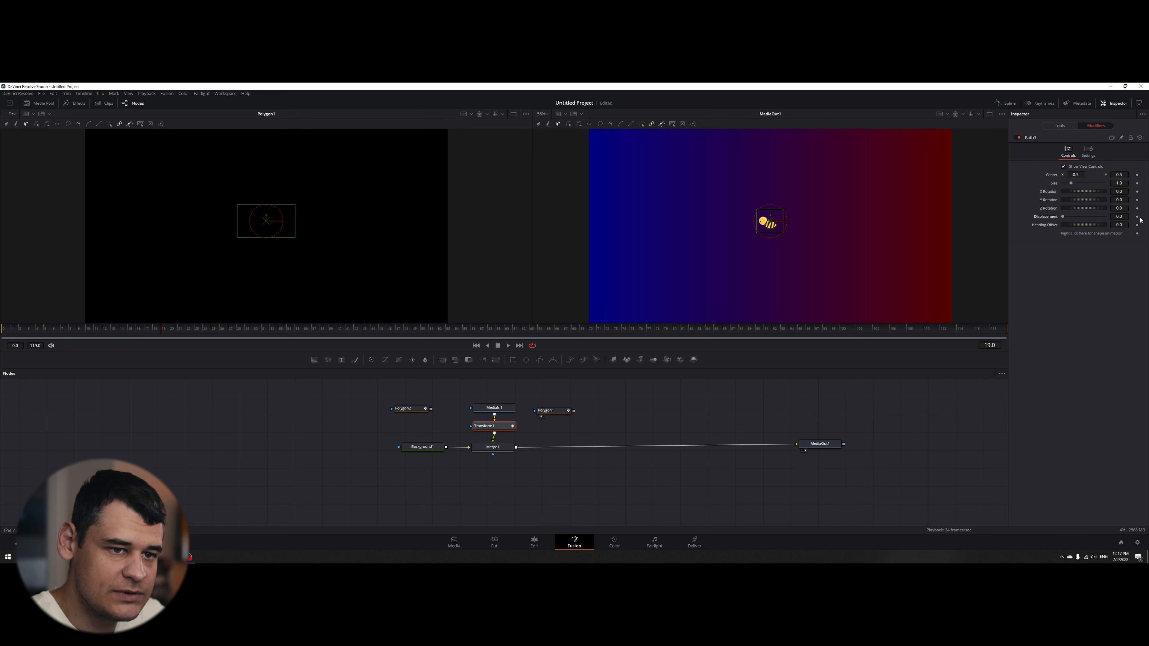
right_click(1081, 235)
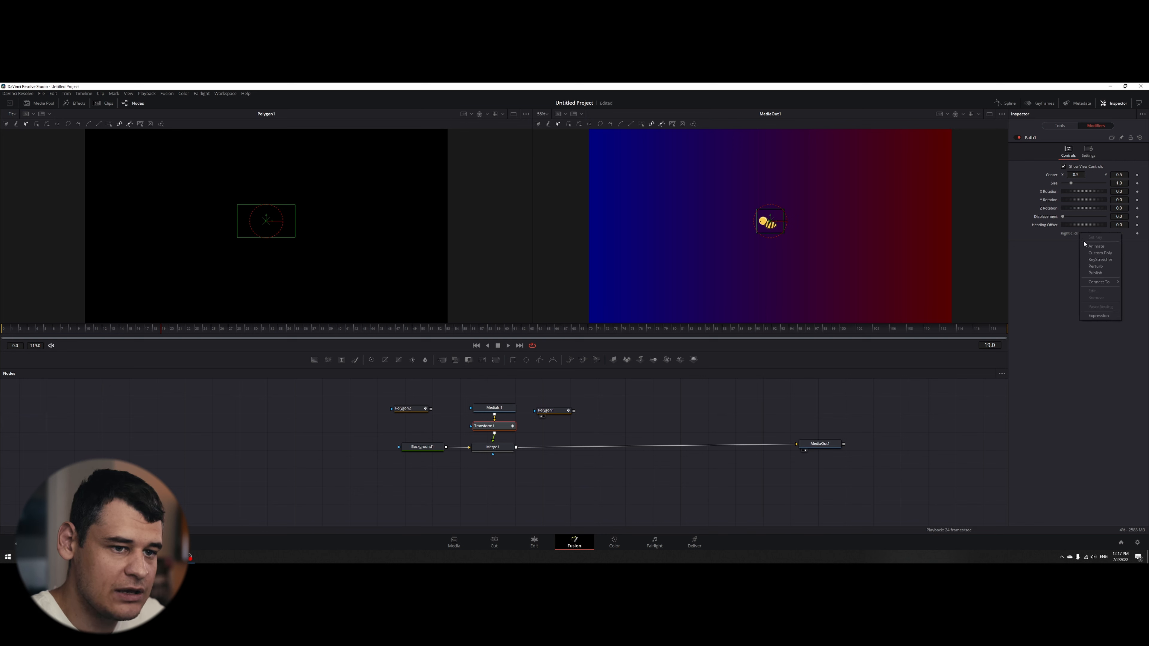
mouse_move(1097, 281)
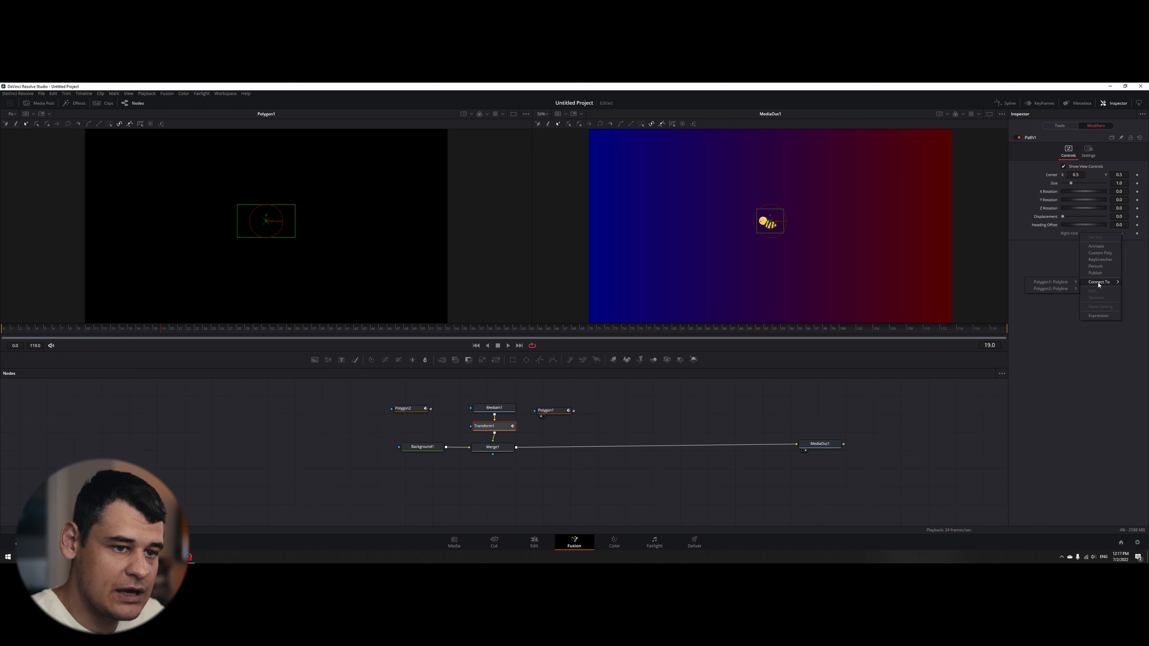
left_click(1072, 282)
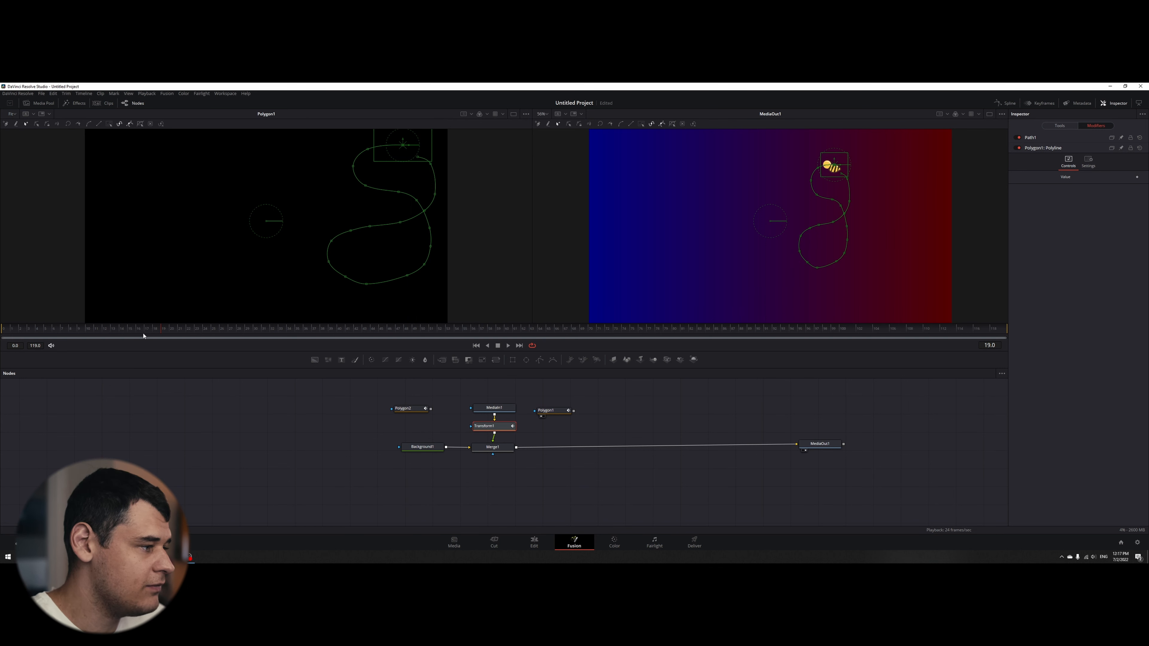
- At frame 0, add a second Path modifier to Path1's Center and connect its shape to the Polygon2 polyline
left_click_drag(142, 330, 116, 336)
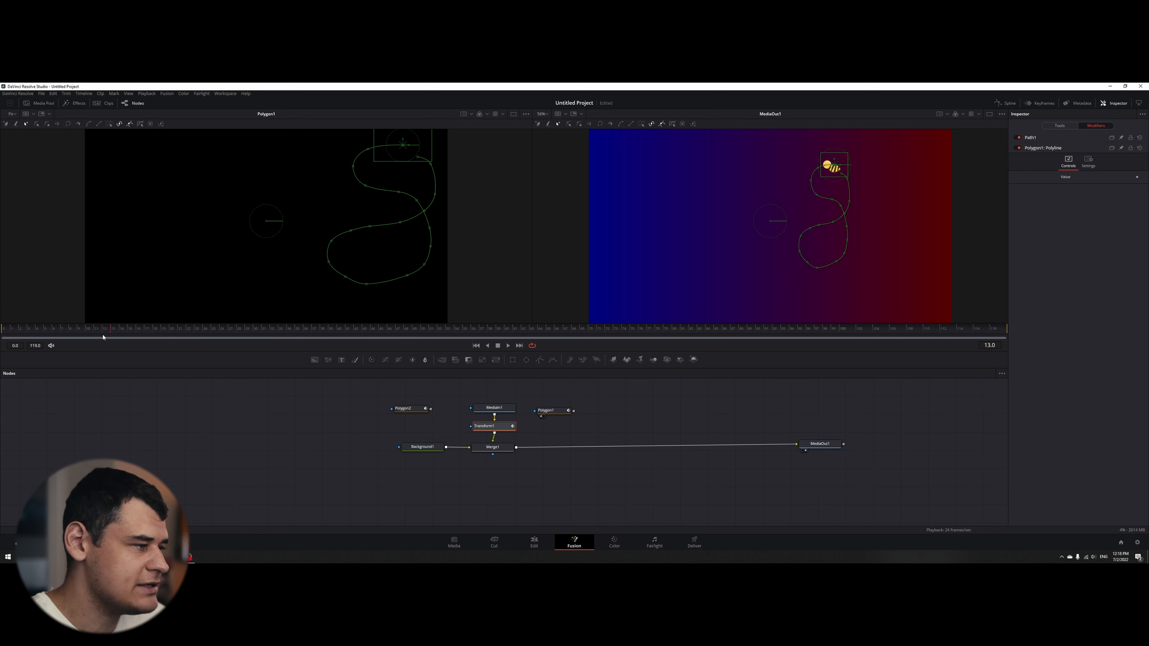
left_click(1055, 139)
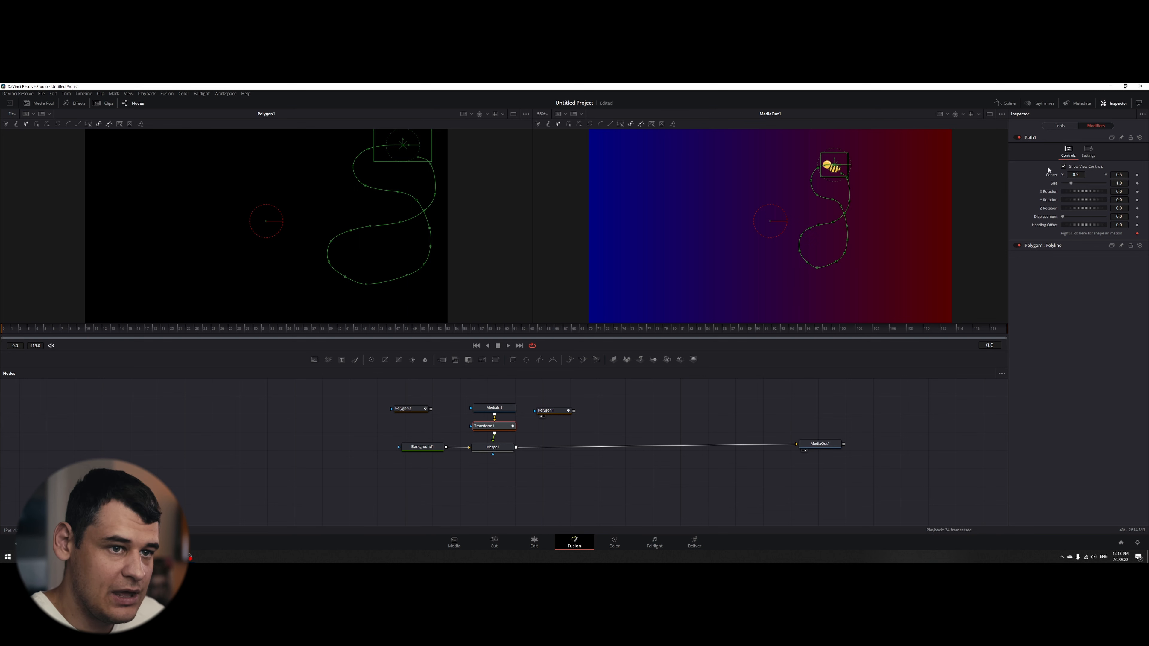
right_click(1052, 177)
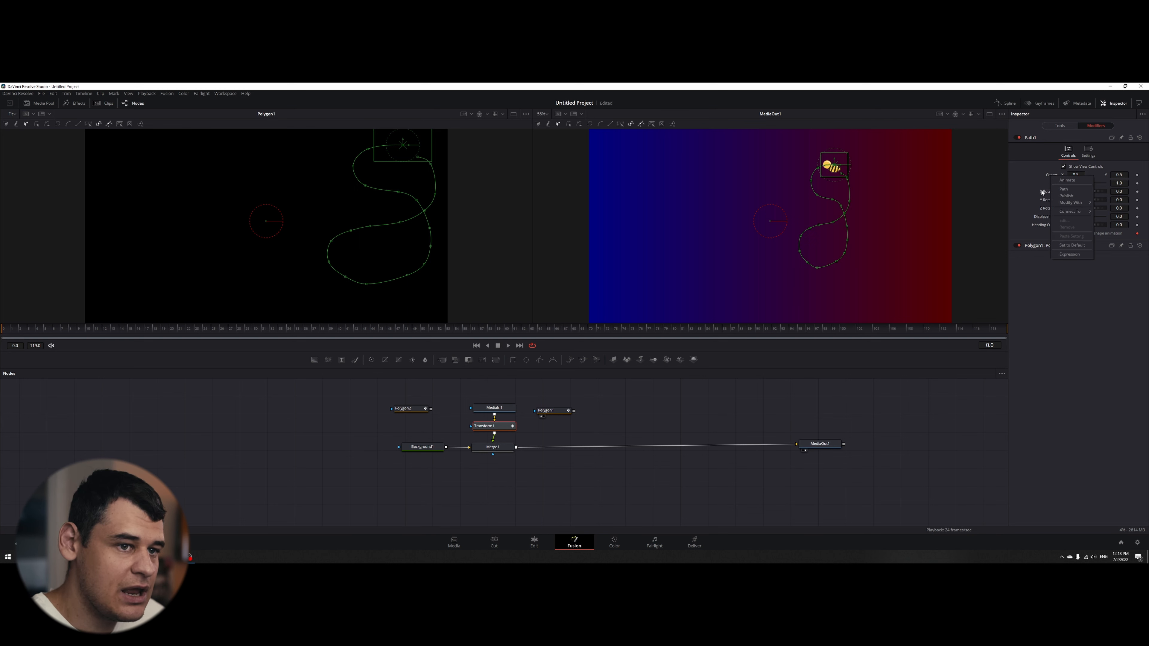
left_click(1063, 189)
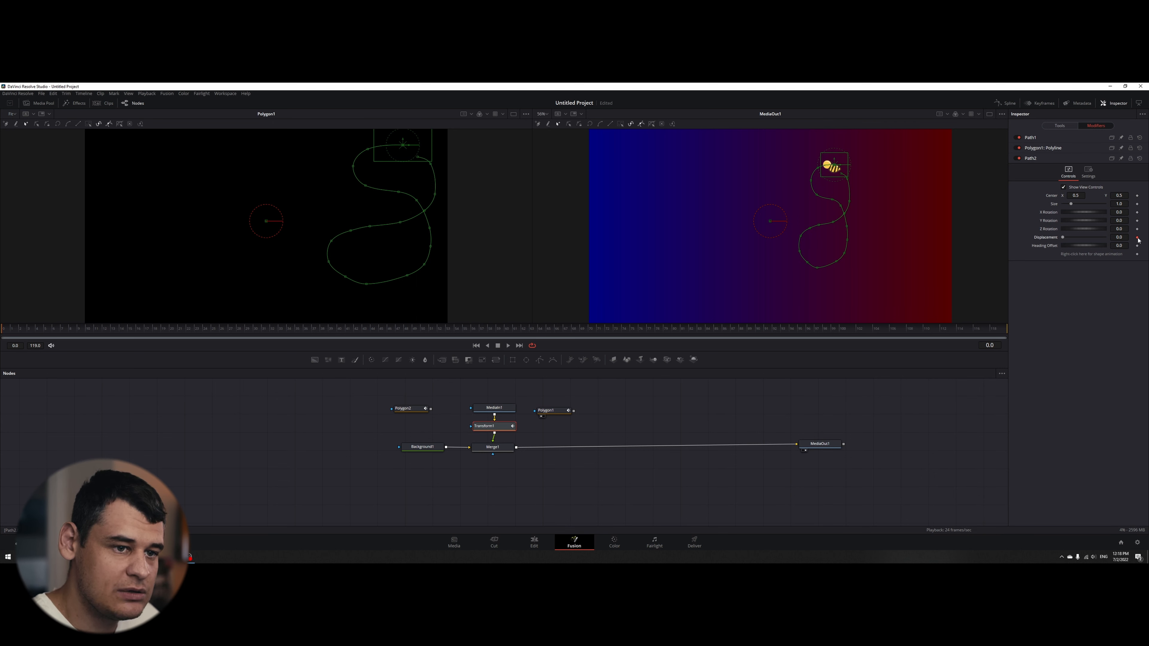
right_click(1106, 256)
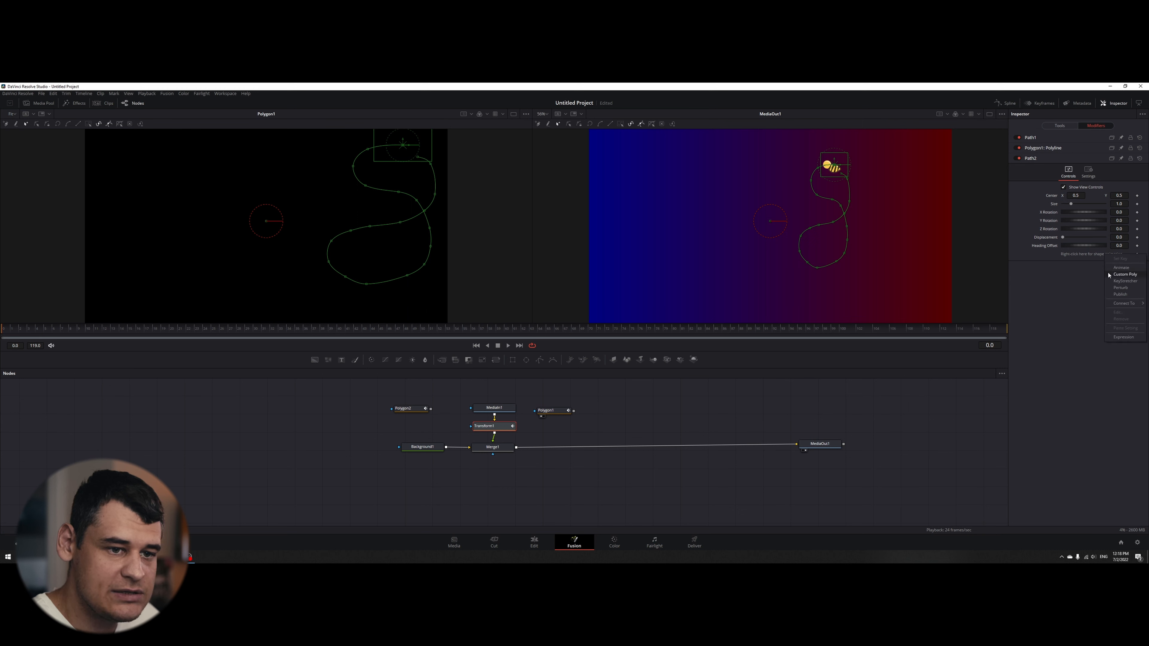
mouse_move(1124, 303)
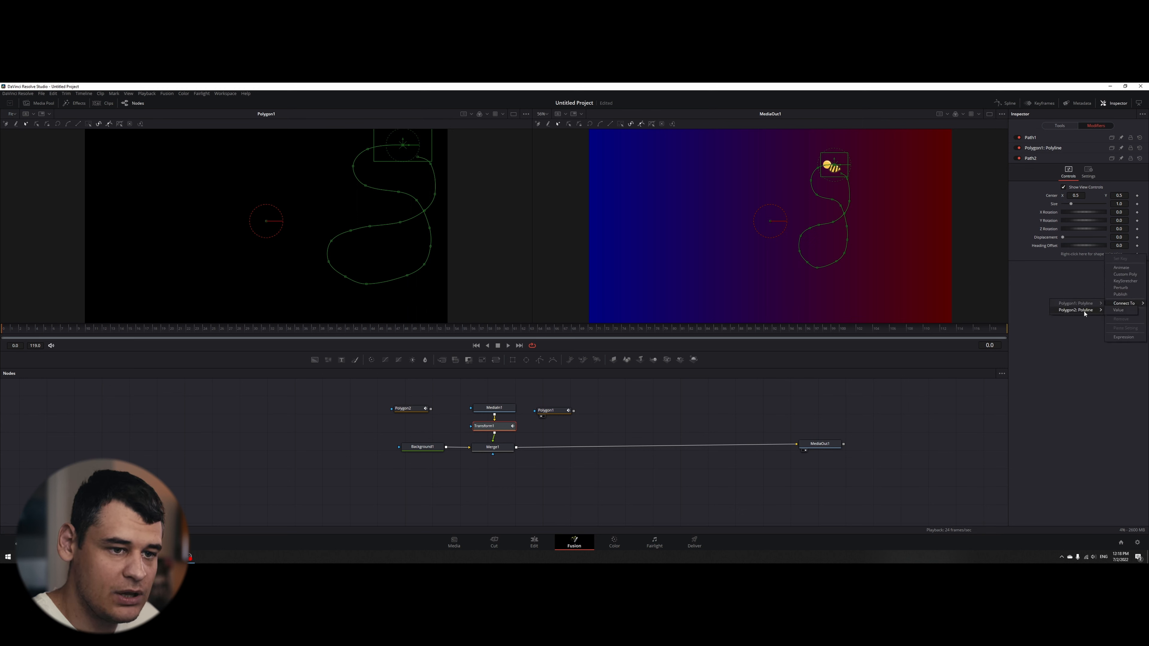
left_click(1118, 310)
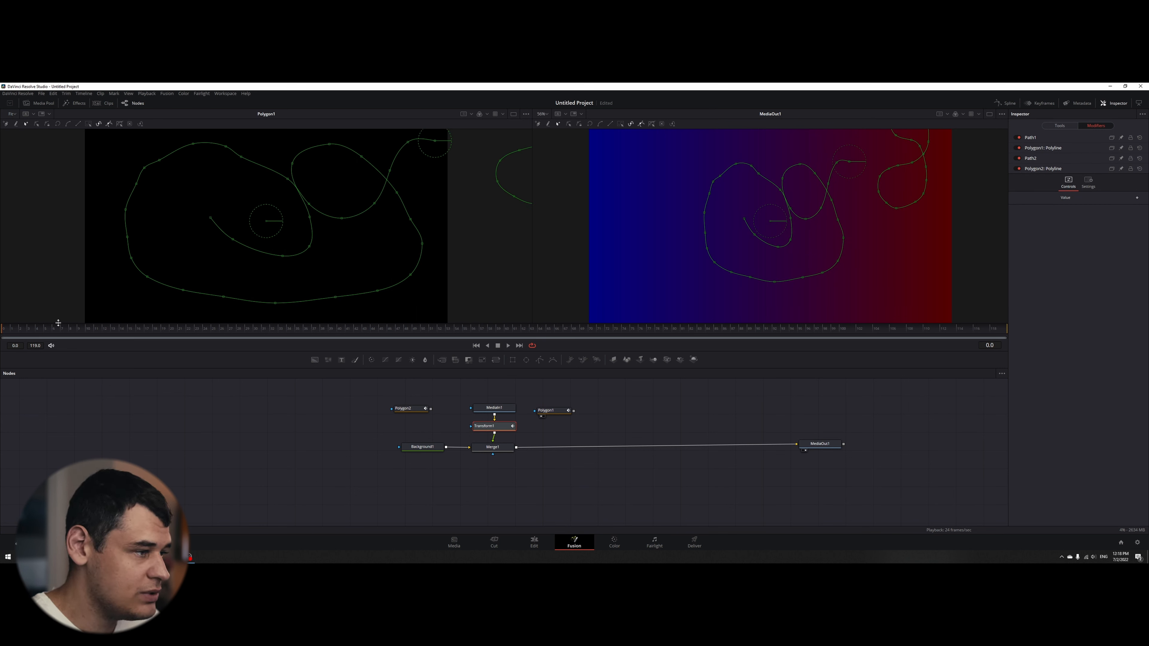
- Enlarge the Path2 trajectory to size 1.378 and shrink the Path1 loop to size 0.433
left_click_drag(114, 335, 6, 328)
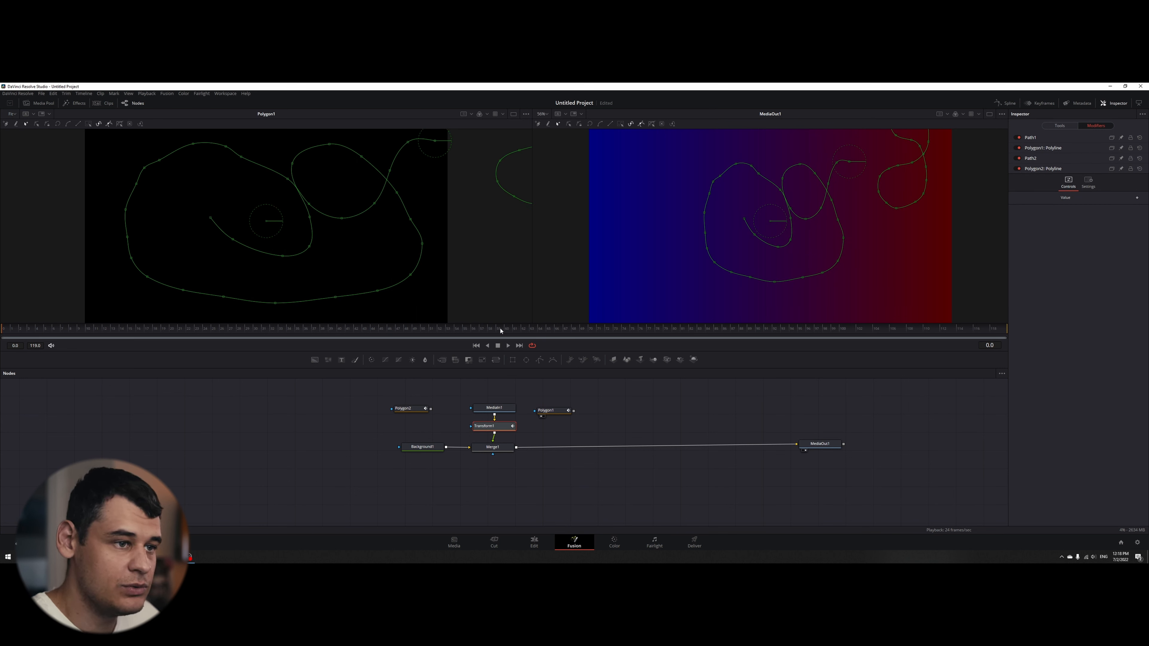
left_click(1066, 164)
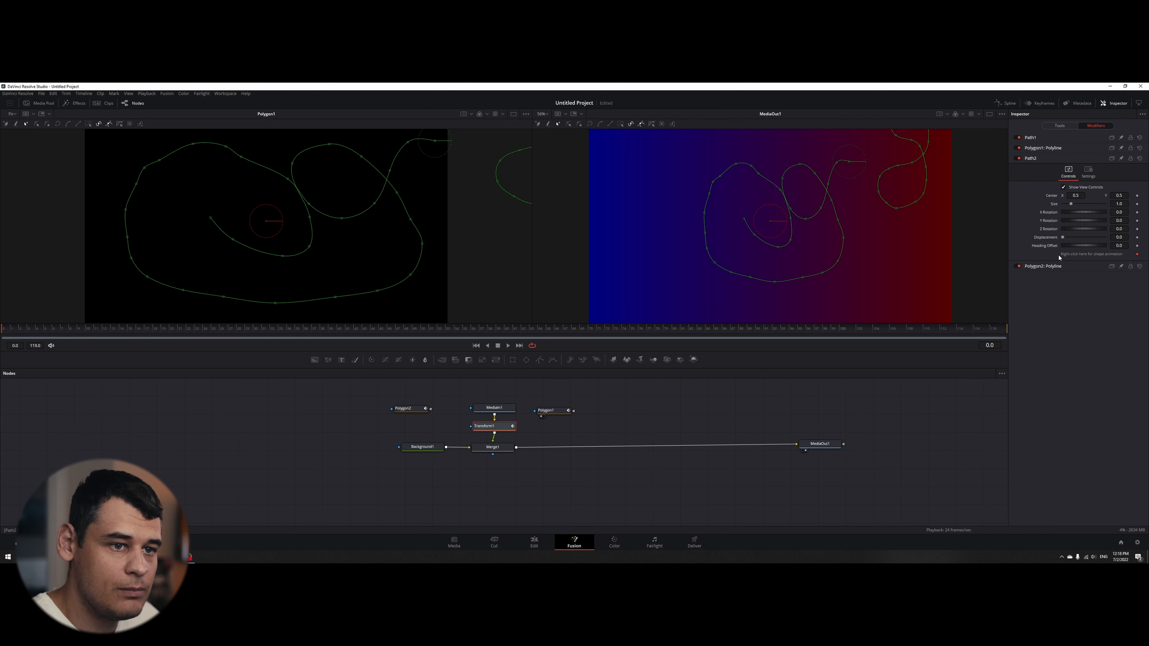
left_click_drag(1071, 206, 1075, 207)
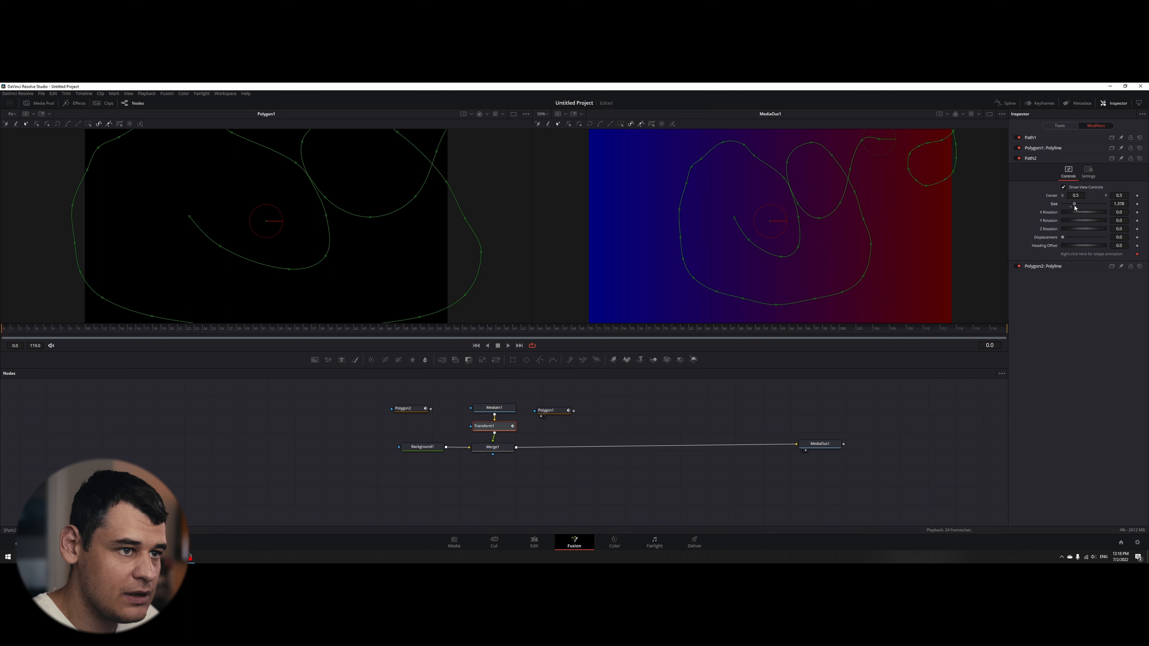
left_click(1059, 138)
left_click_drag(1071, 186, 1068, 185)
scroll(918, 184, "down", 2)
scroll(921, 185, "up", 3)
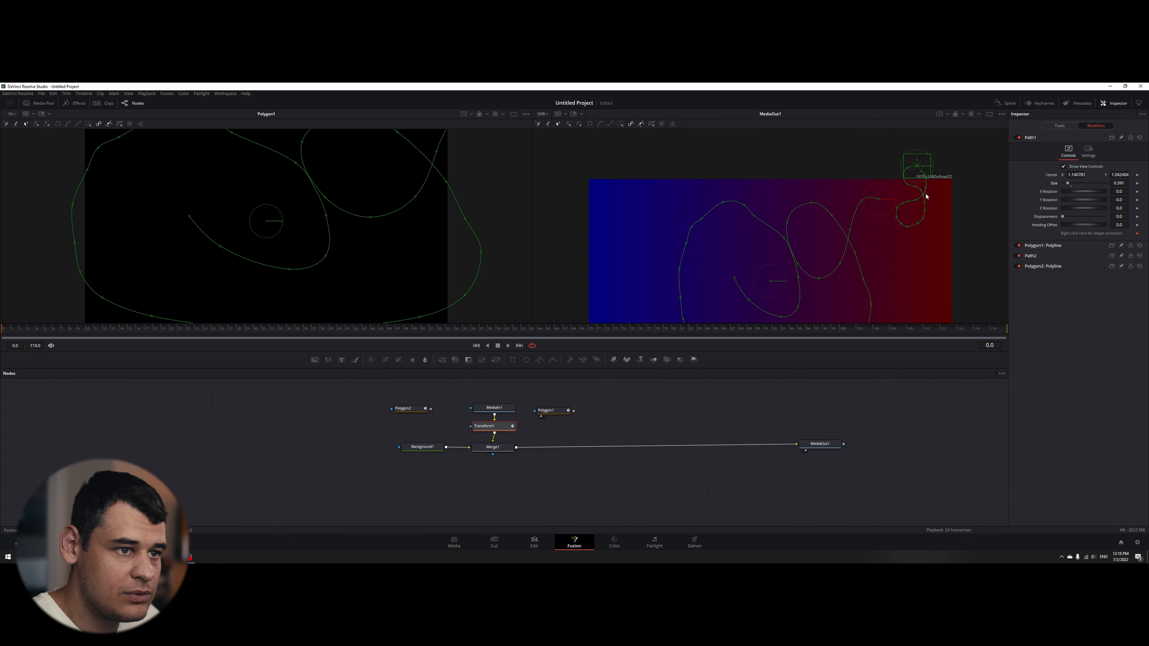
left_click_drag(1070, 184, 1066, 187)
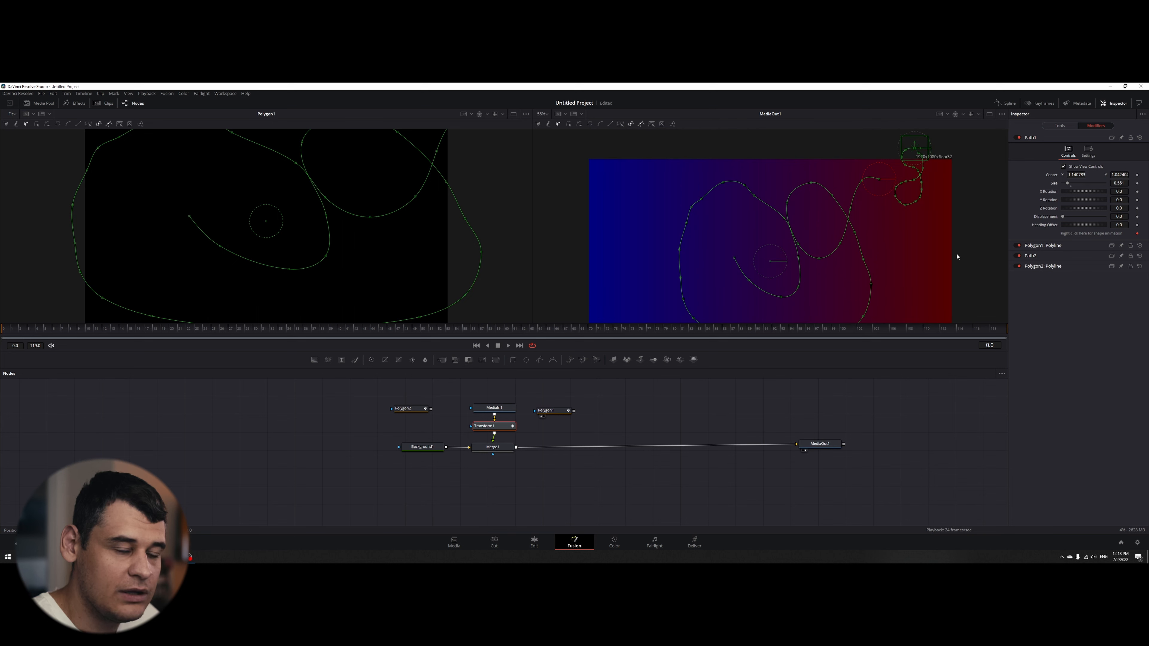
left_click_drag(1069, 185, 1068, 185)
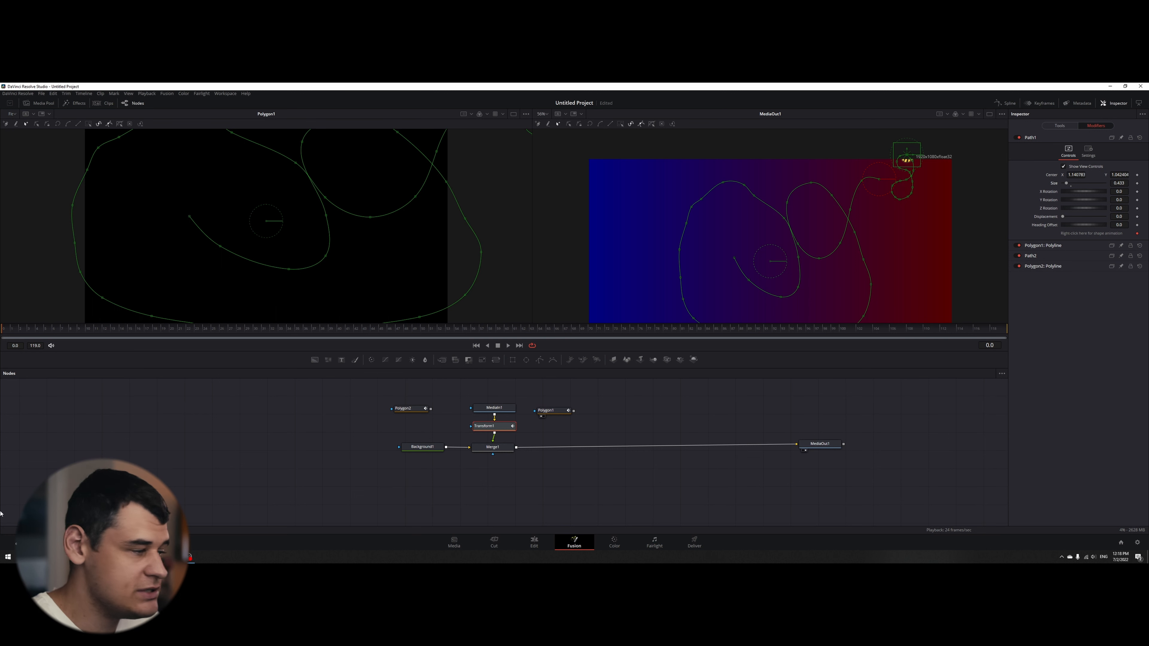
- Keyframe Path1's displacement at 0.0 on frame 0 and 1.0 on frame 10, and return to frame 0
left_click(1137, 217)
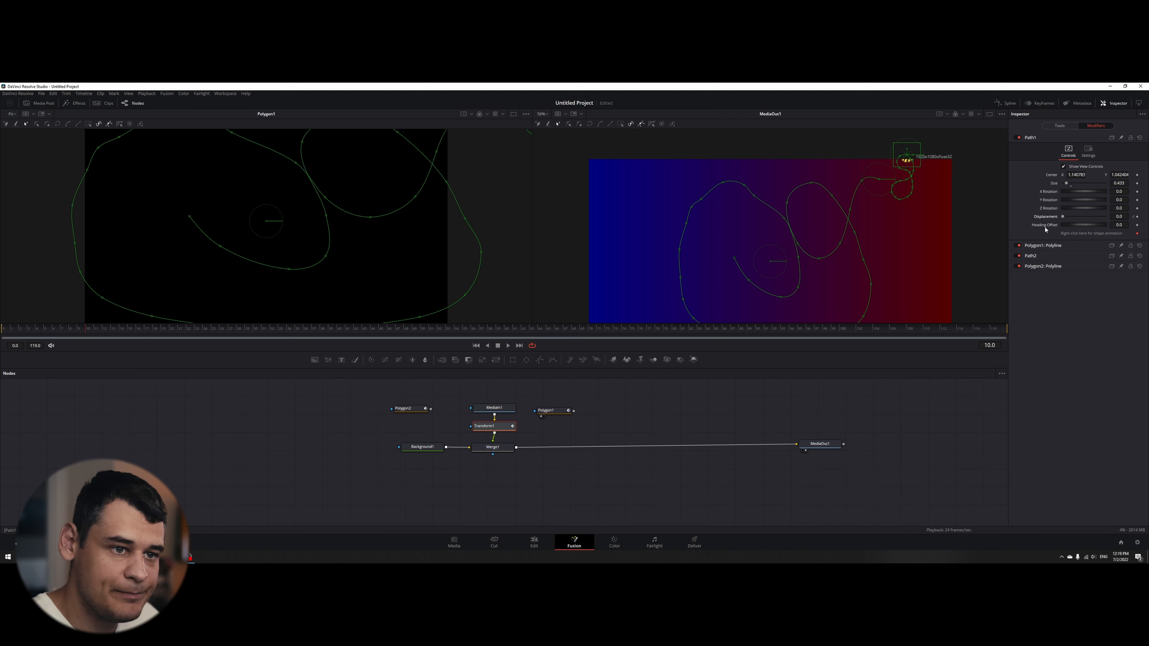
left_click_drag(1062, 217, 1105, 217)
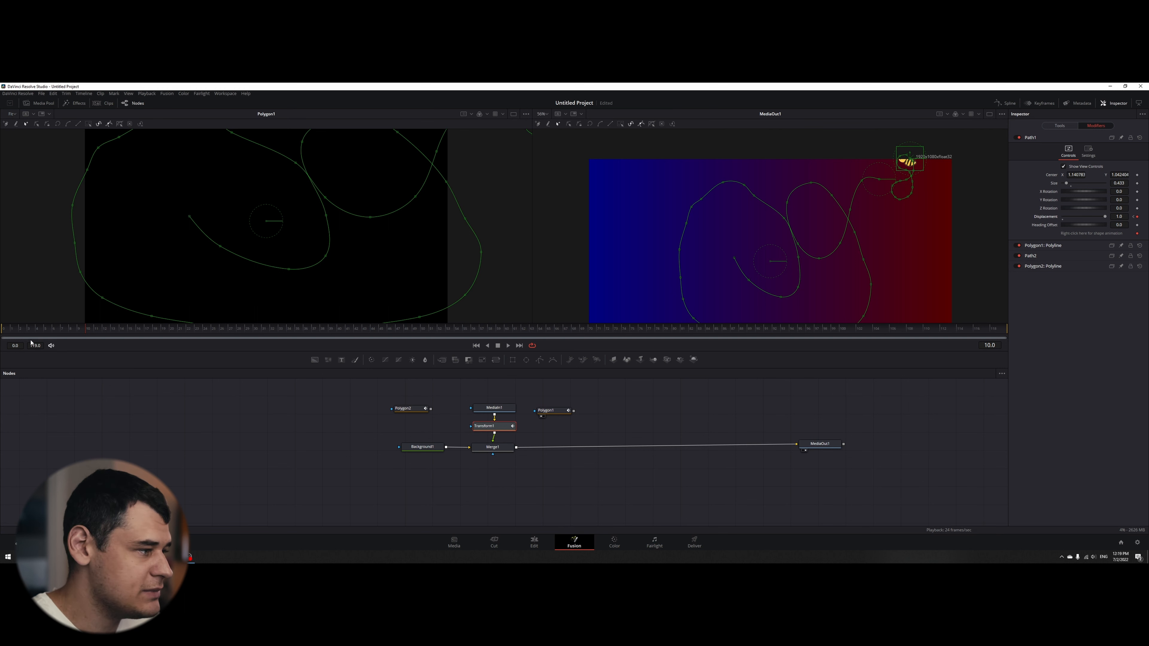
left_click(1, 338)
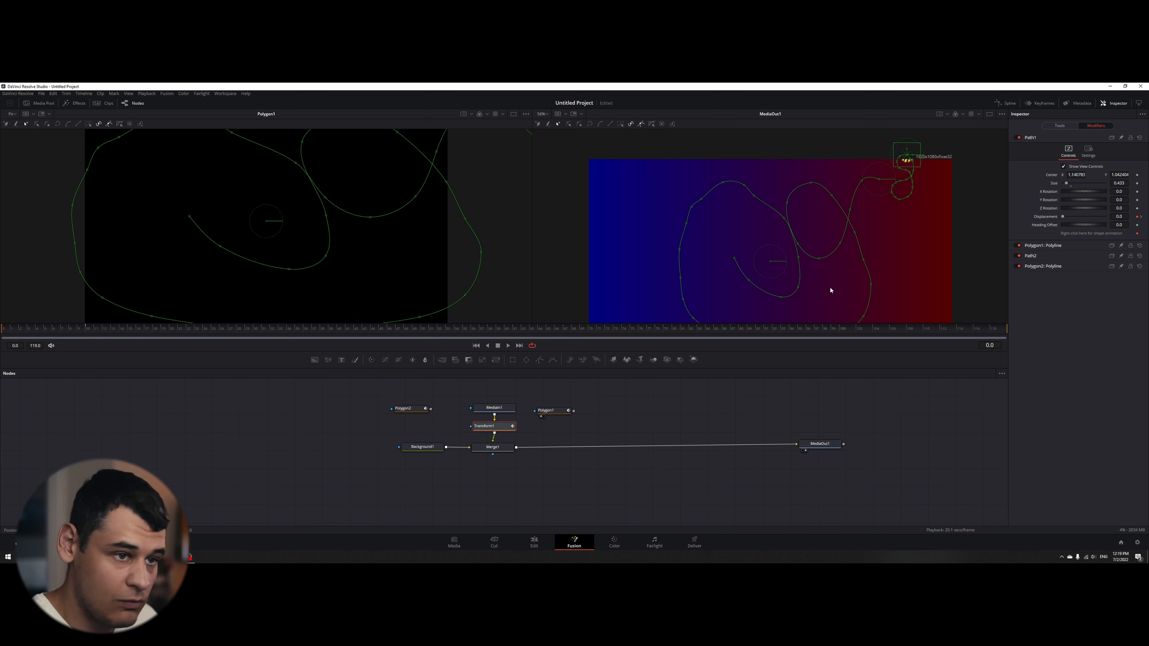
- Keyframe Path2's displacement at 0.0 on frame 0 and 1.0 on frame 70
left_click(1062, 259)
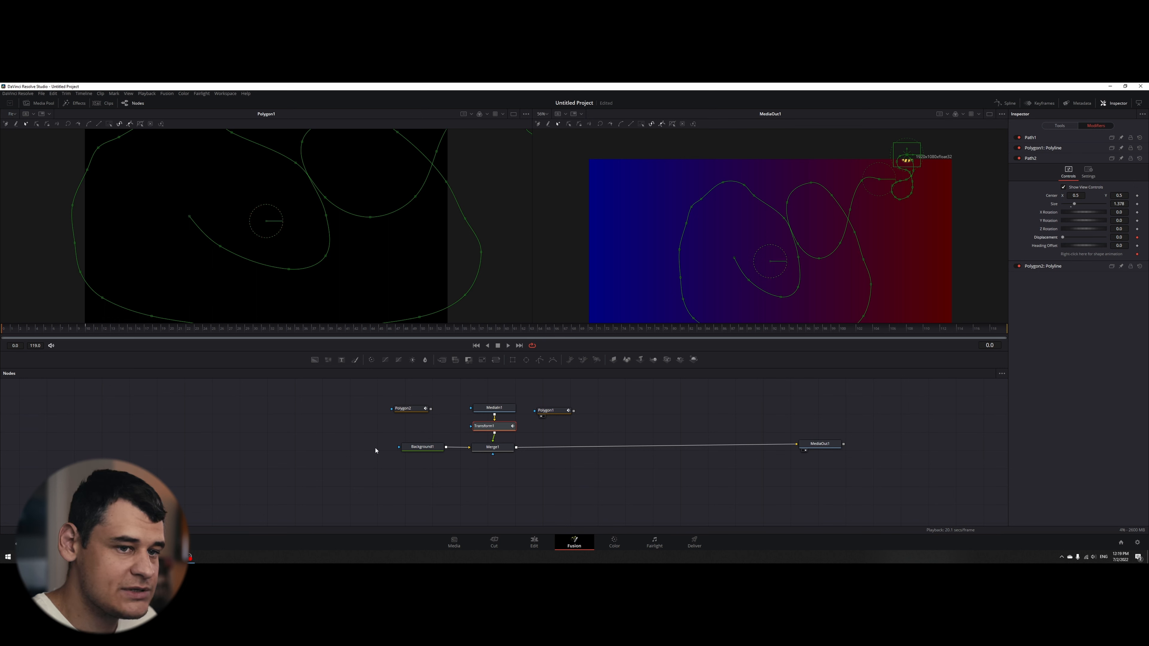
left_click_drag(51, 336, 560, 335)
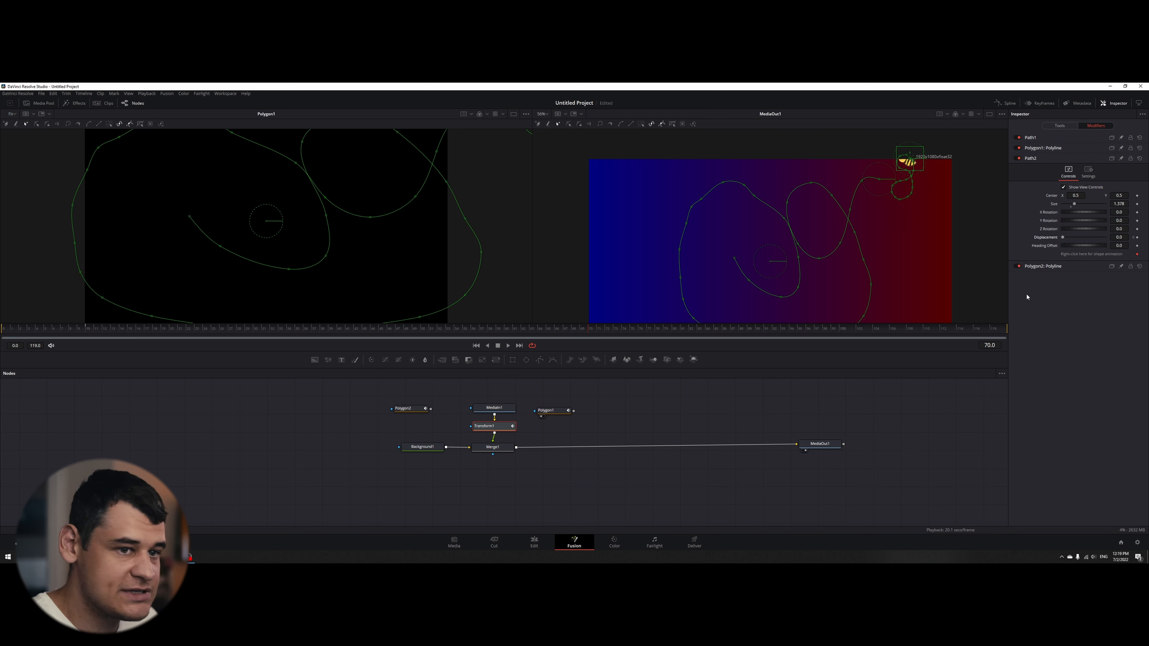
left_click_drag(1062, 237, 1104, 238)
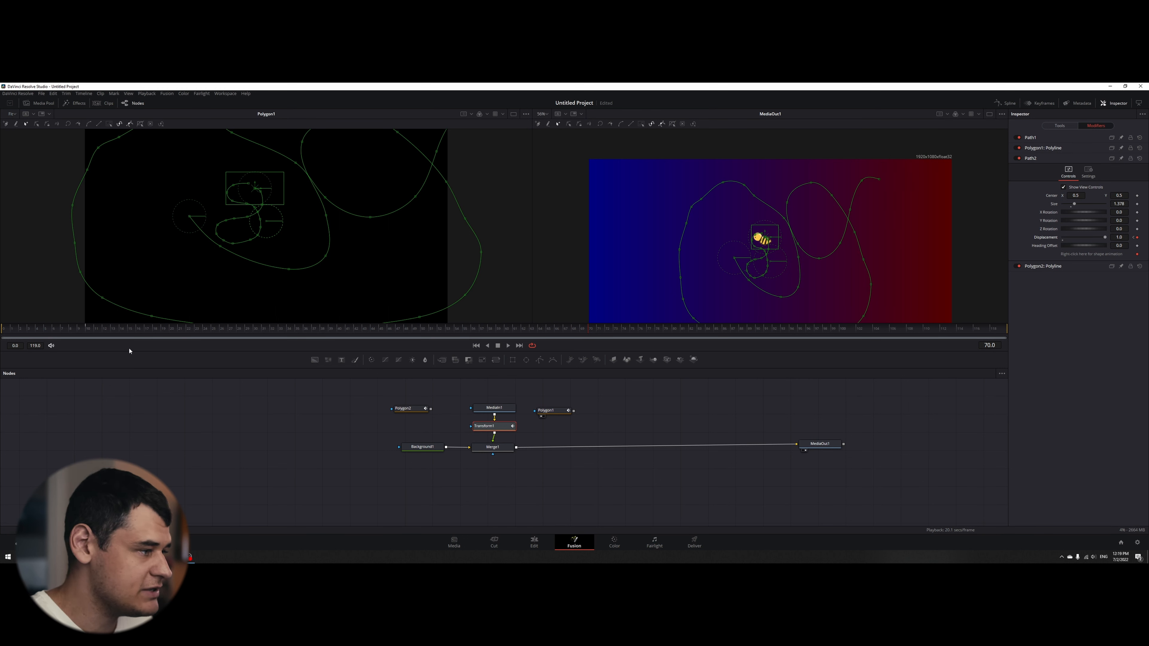
scroll(786, 222, "down", 2)
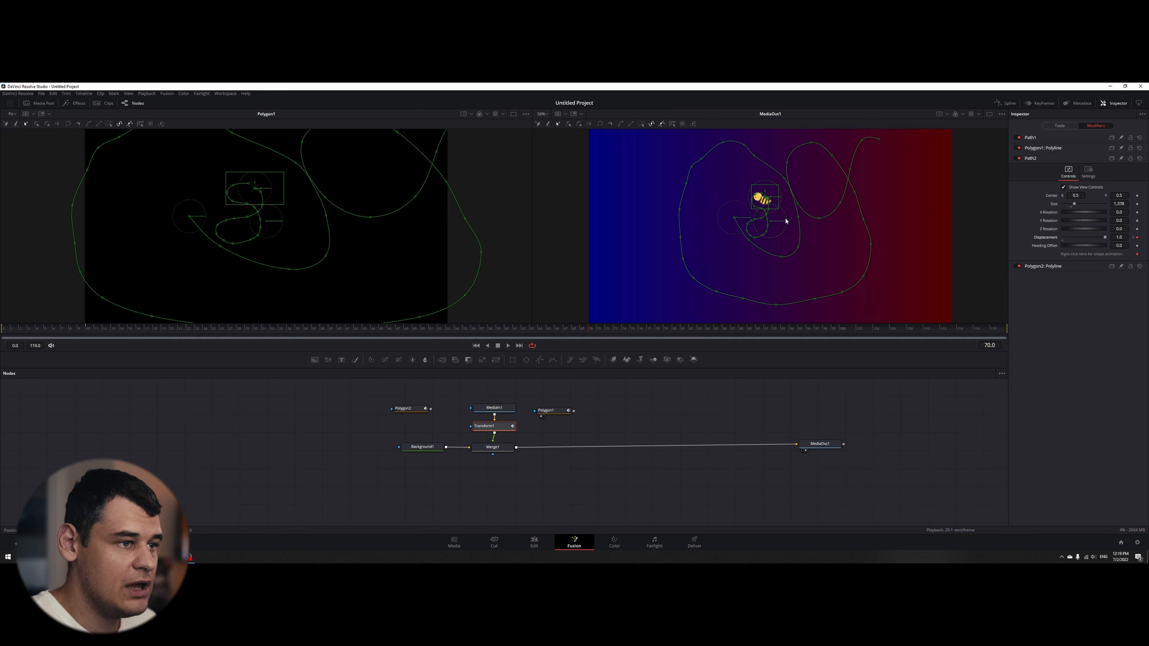
scroll(786, 221, "up", 1)
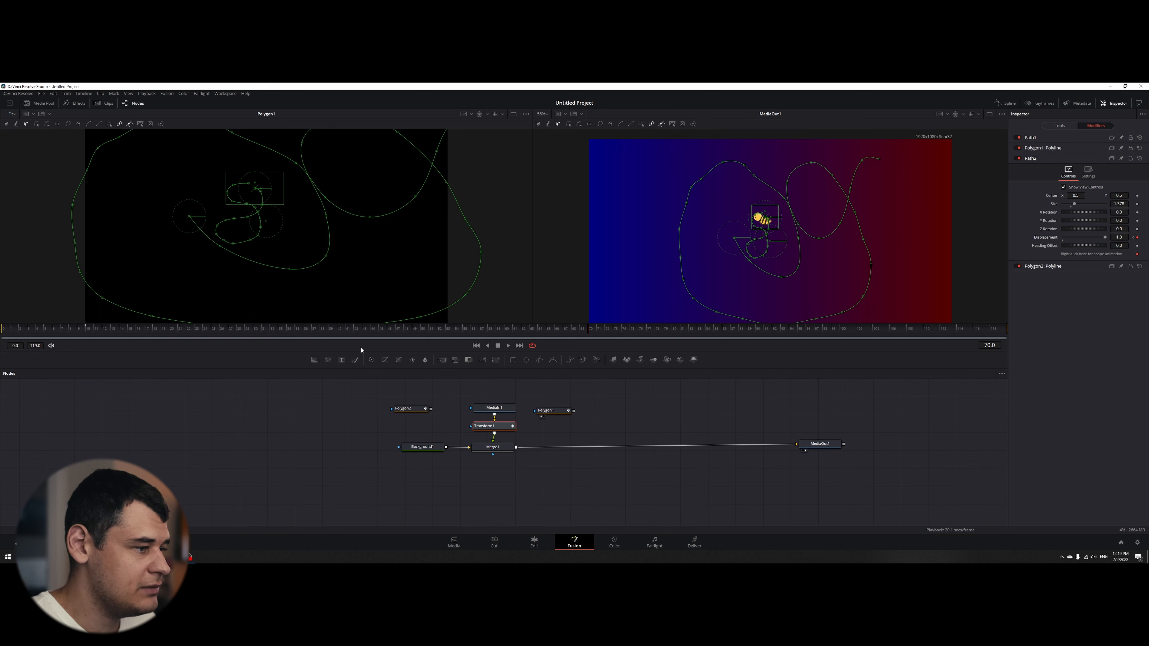
- Play the combined path animation from frame 0 to check the bee's motion, and return to frame 0
key("Home")
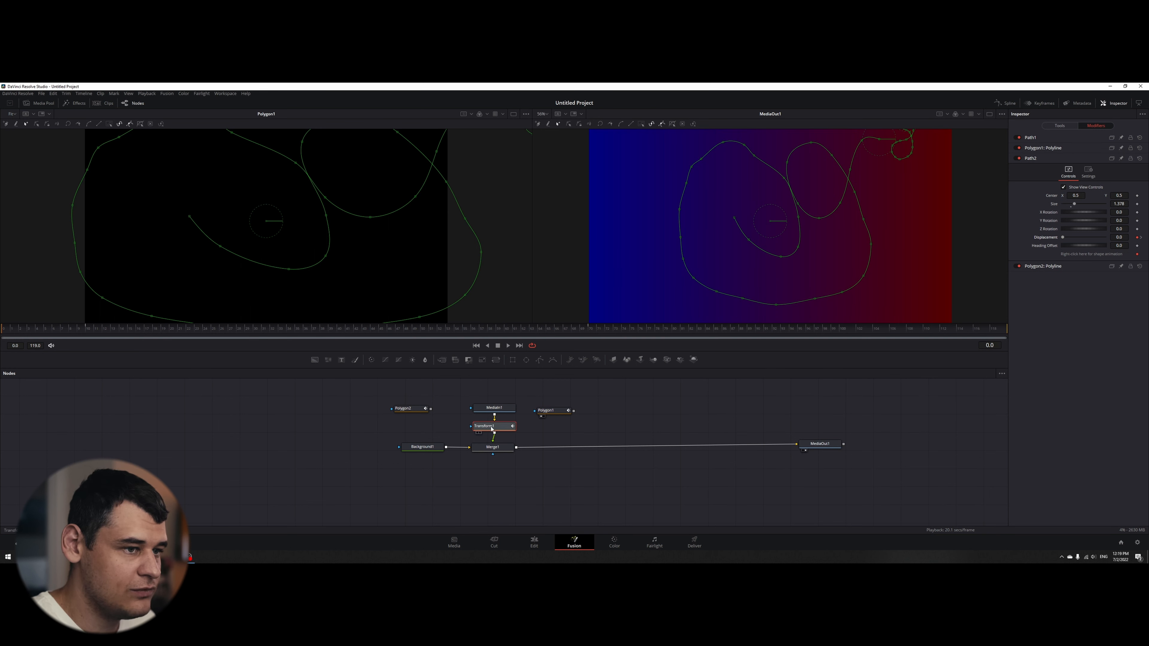
key("space")
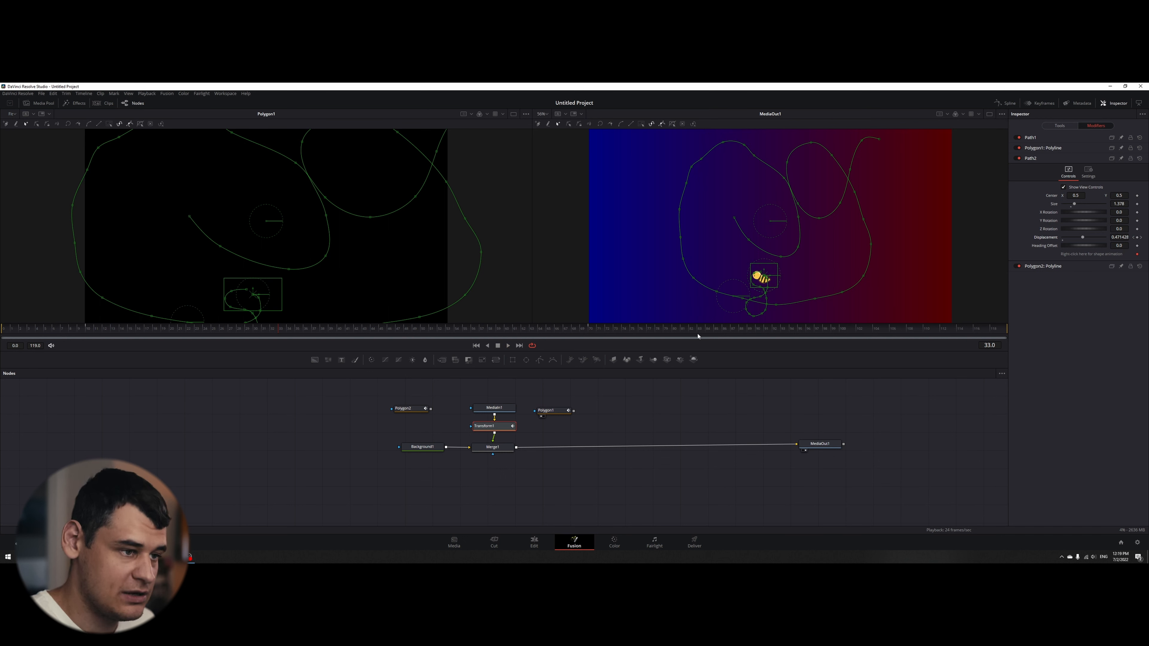
key("Home")
key("space")
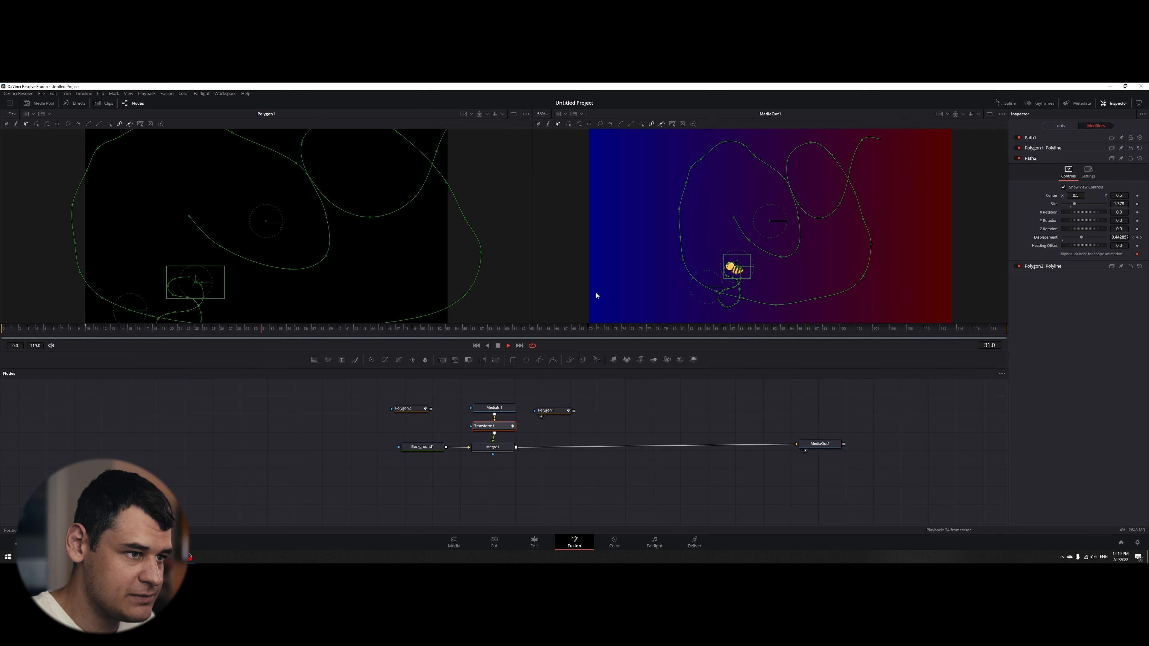
key("space")
left_click_drag(256, 332, 2, 340)
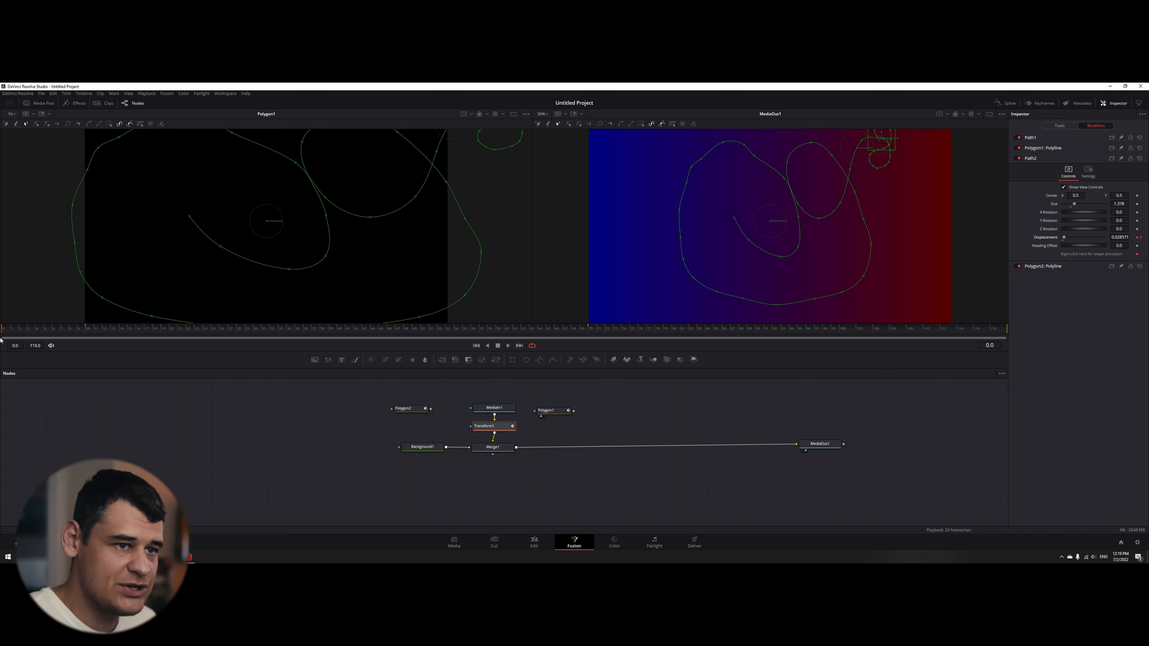
- Open the Spline editor and display only Path1's displacement curve, leaving Path2's displacement hidden
left_click(1005, 105)
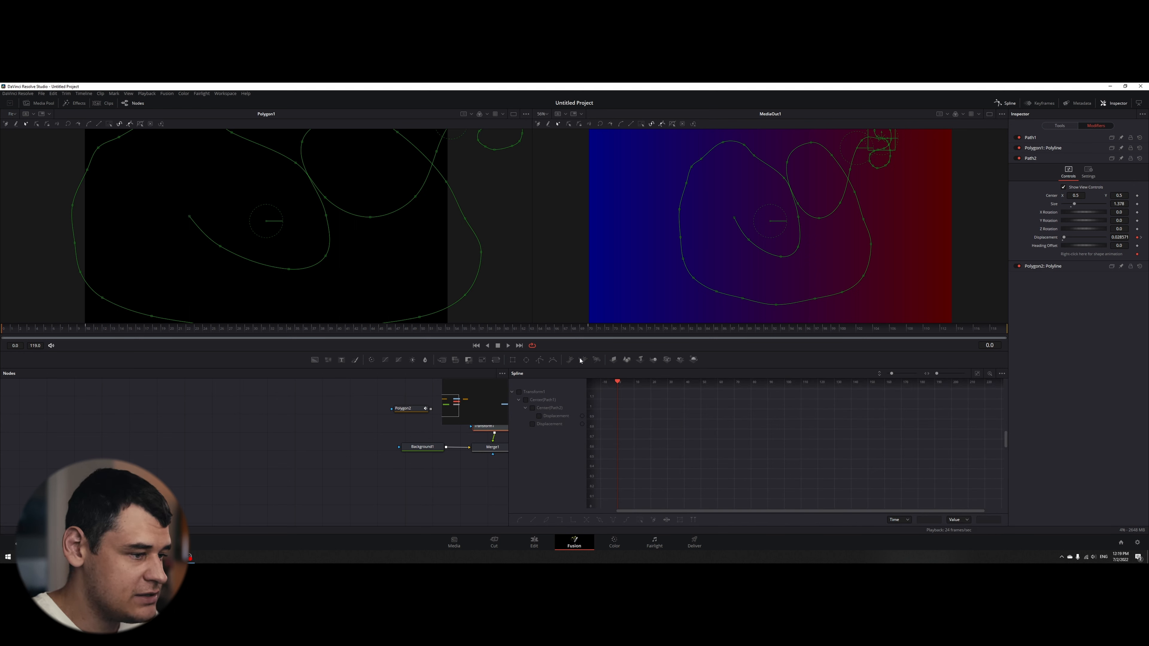
left_click(525, 400)
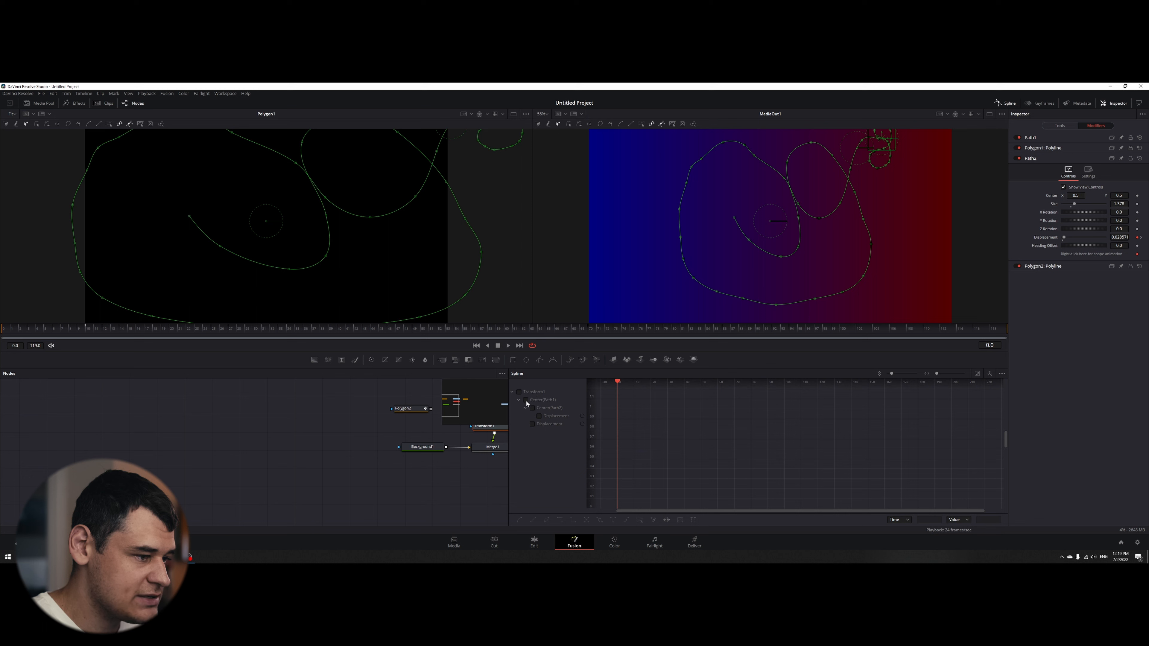
left_click(540, 417)
left_click(539, 417)
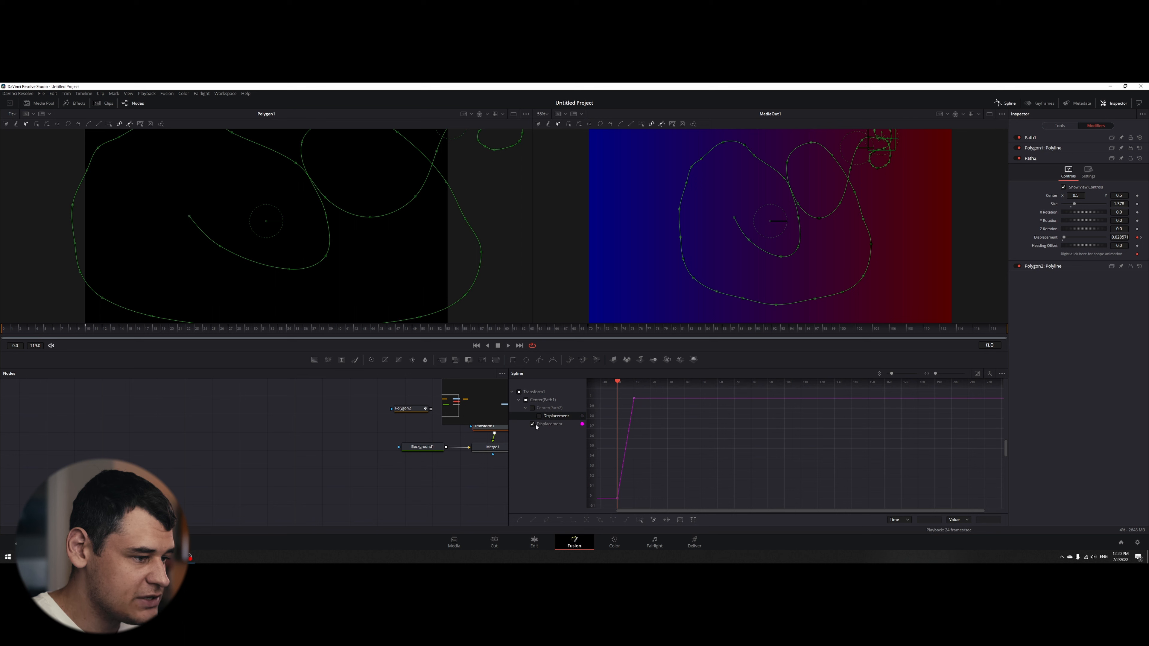
left_click(533, 424)
left_click(526, 400)
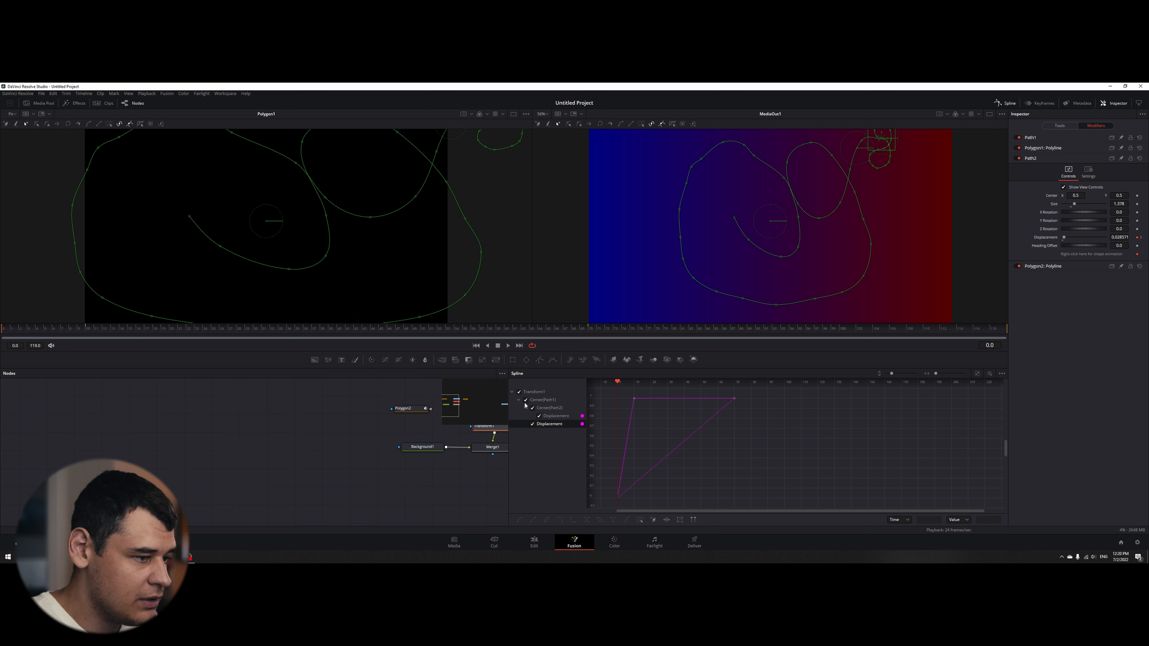
left_click(532, 408)
left_click(533, 408)
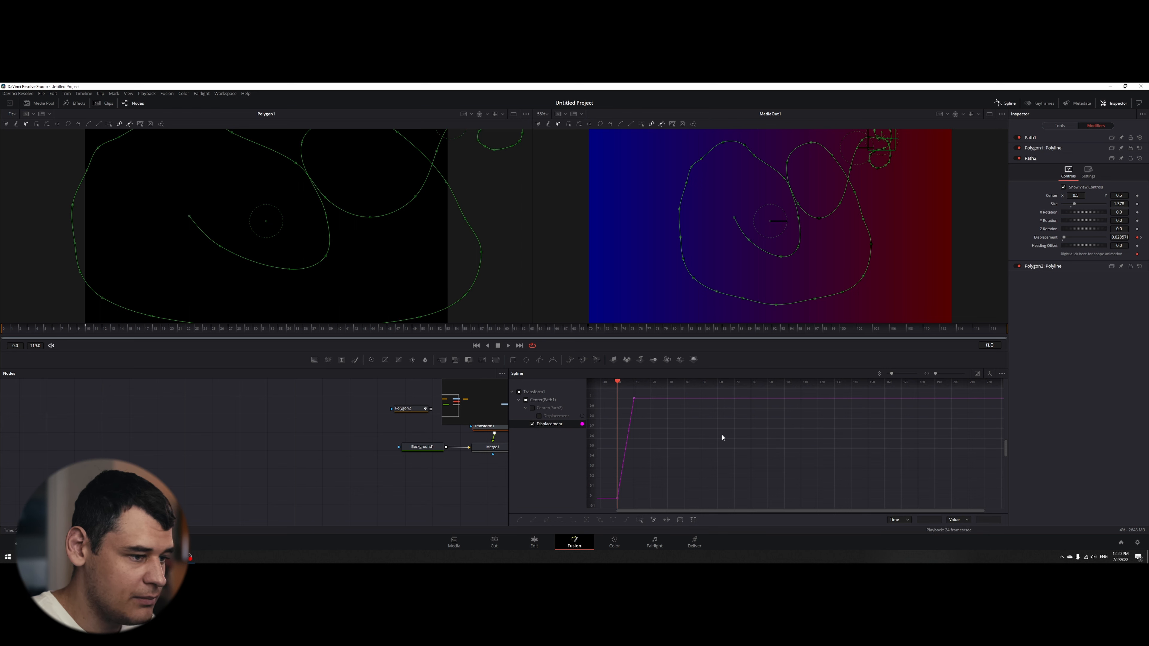
- Fit Path1's displacement curve in the Spline editor, select all its keyframes and set them to repeat in ping-pong
key("ctrl+f")
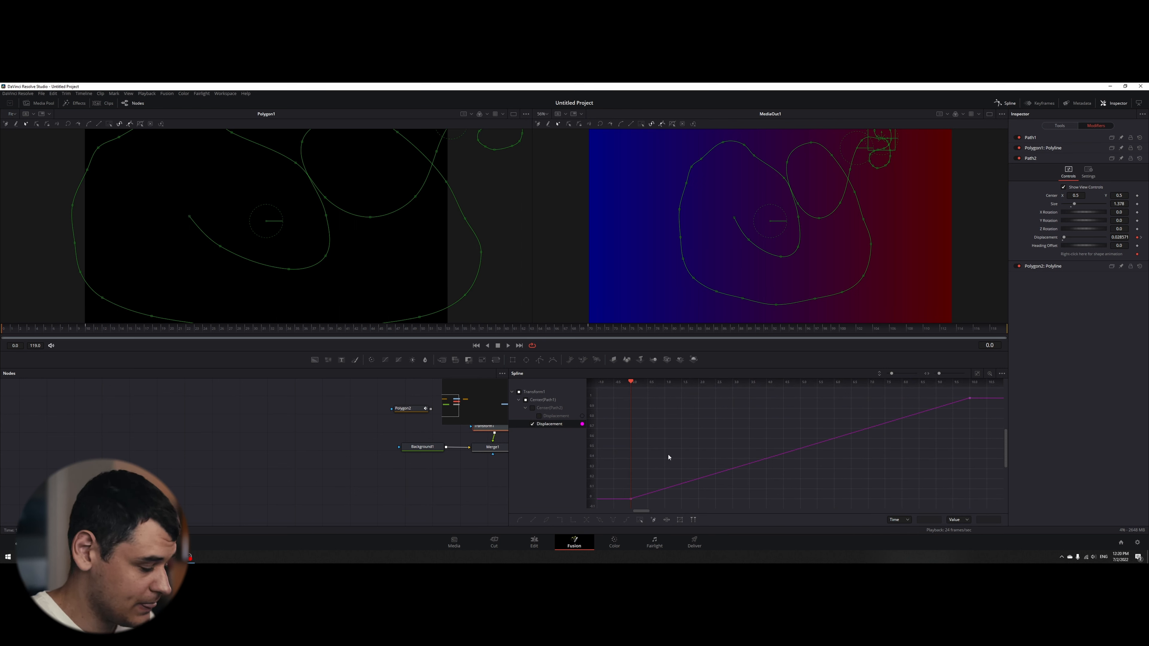
left_click(684, 483)
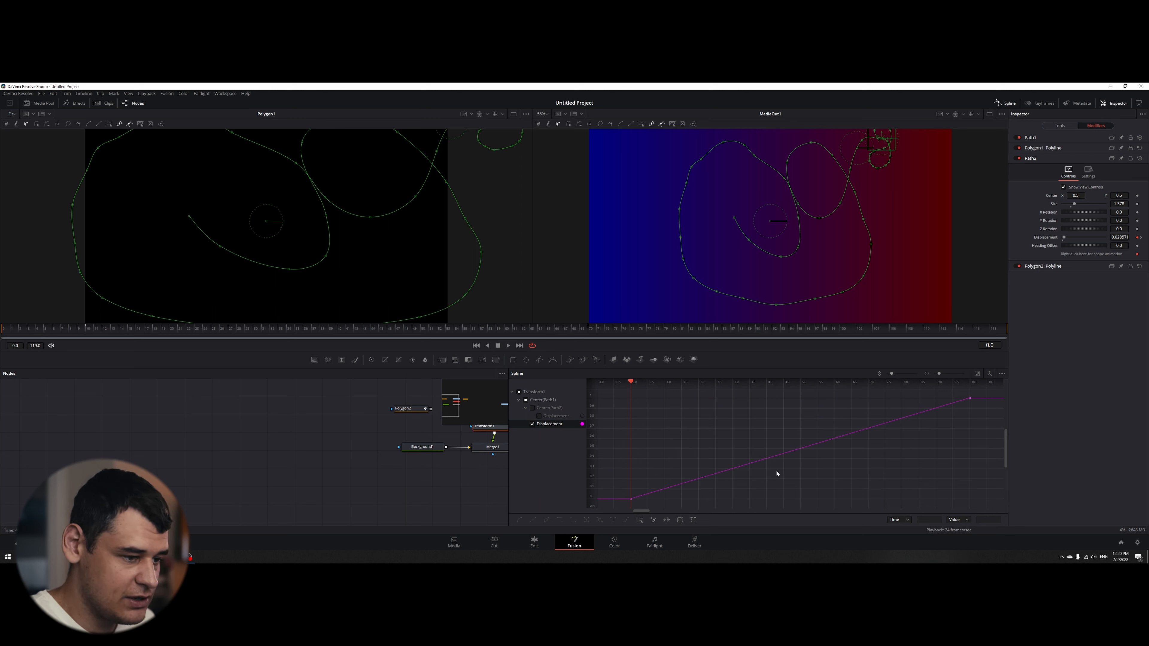
key("ctrl+a")
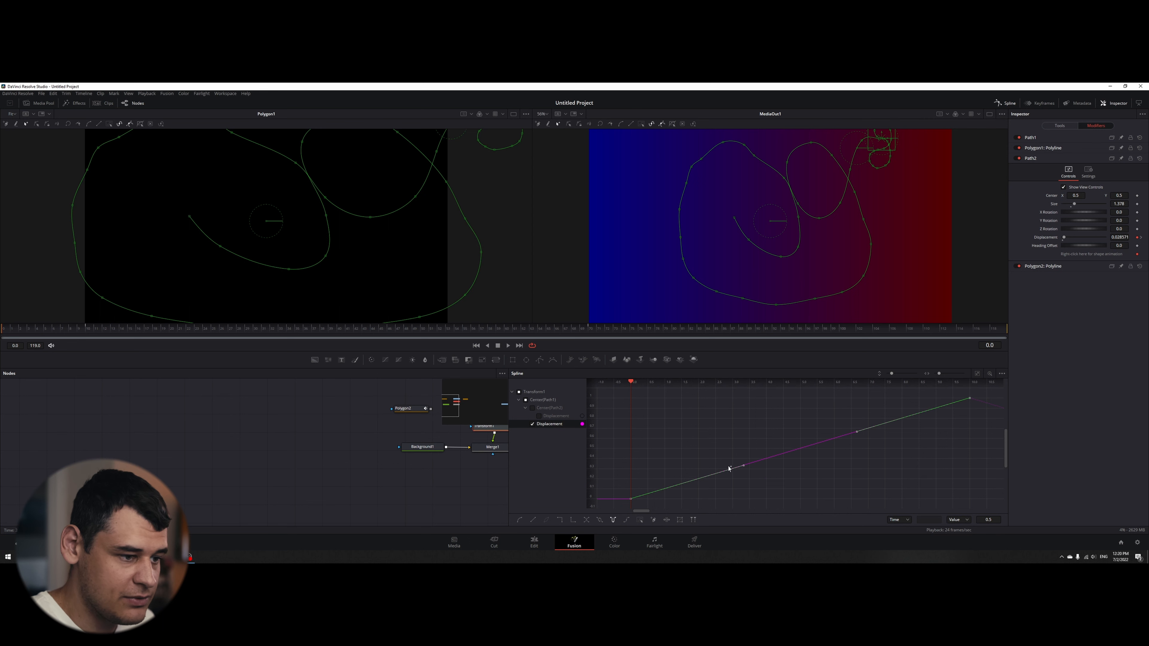
scroll(729, 469, "down", 5)
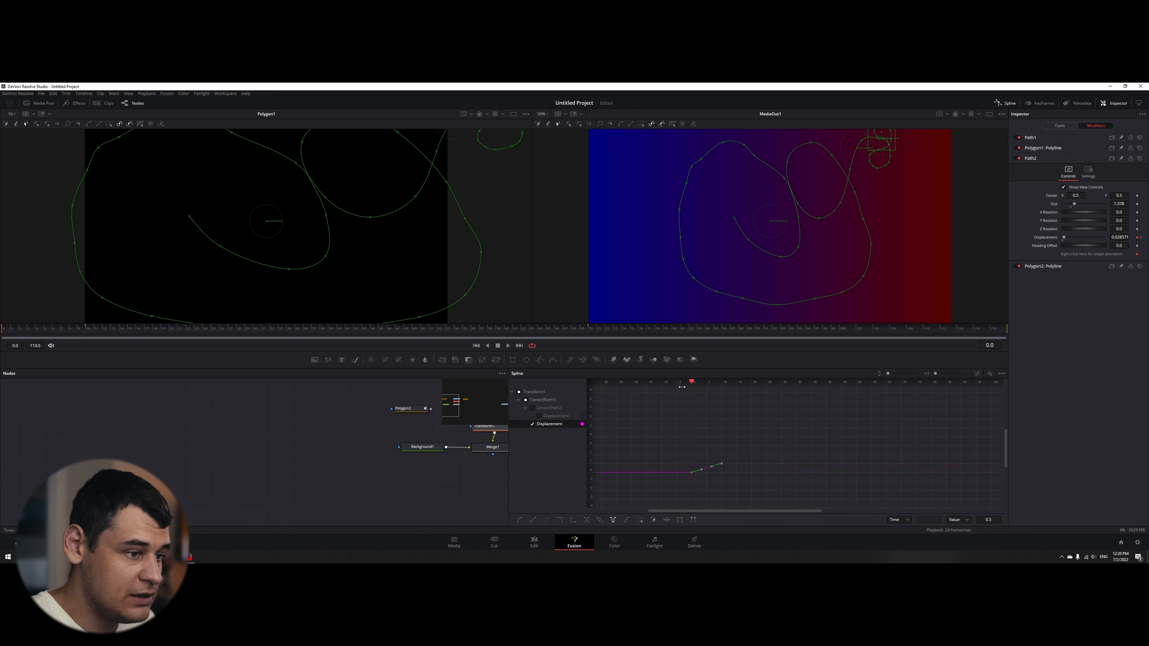
- Close the Spline editor, select MediaOut1 and play the looping bee animation from frame 0 without path overlays
key("space")
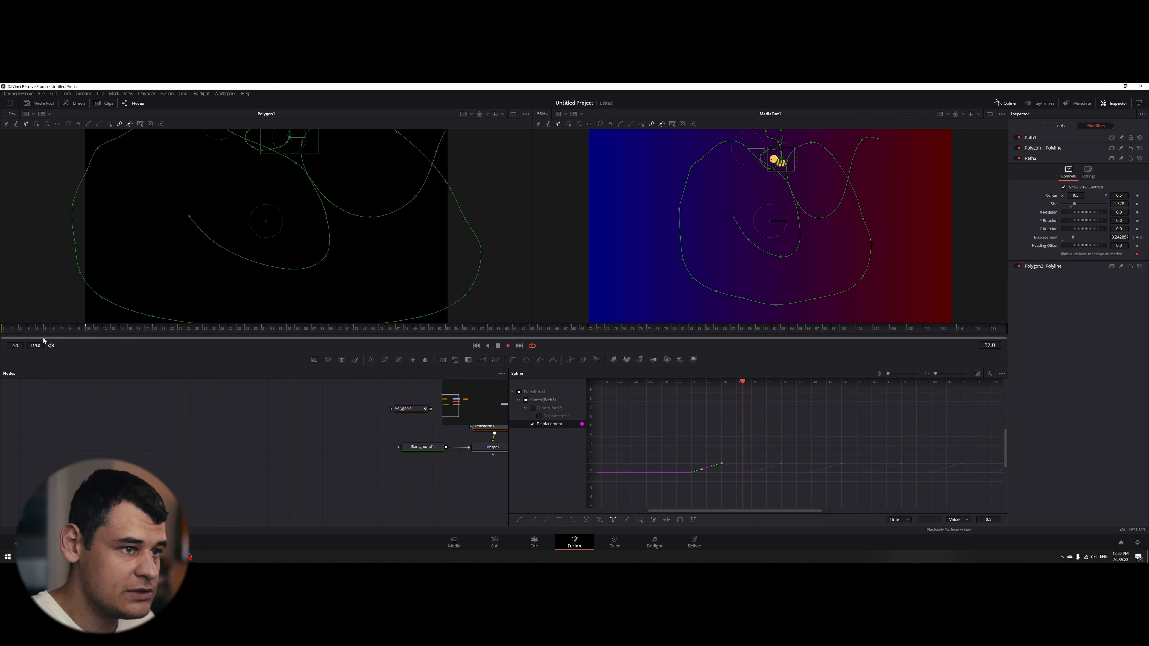
key("space")
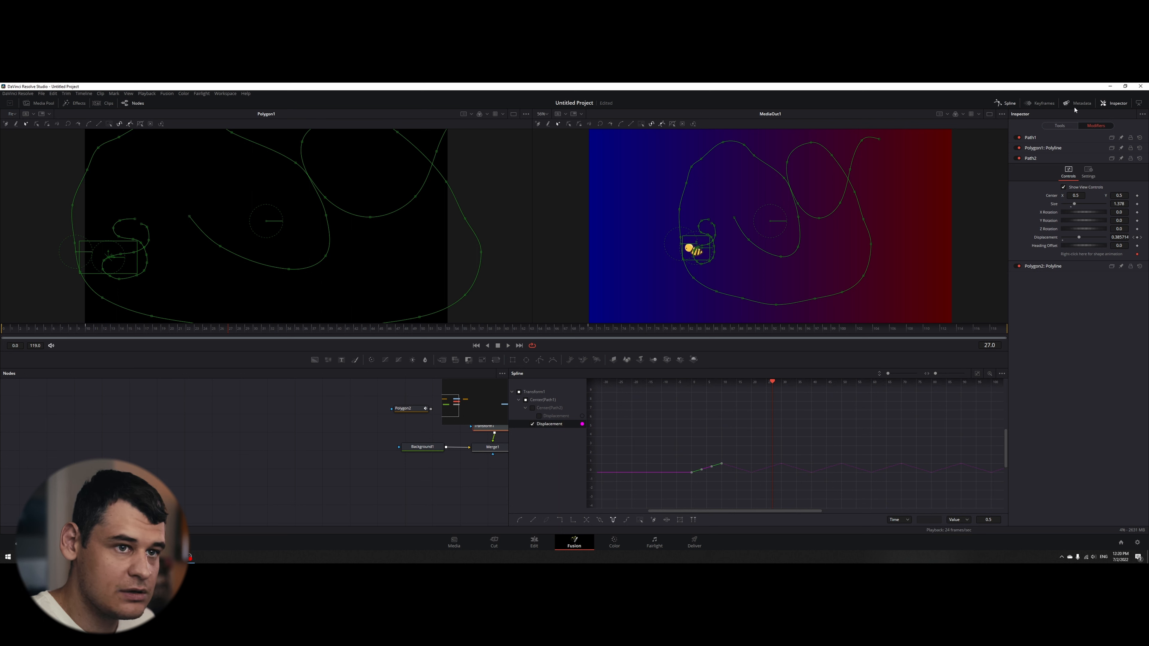
left_click(1006, 104)
left_click(827, 444)
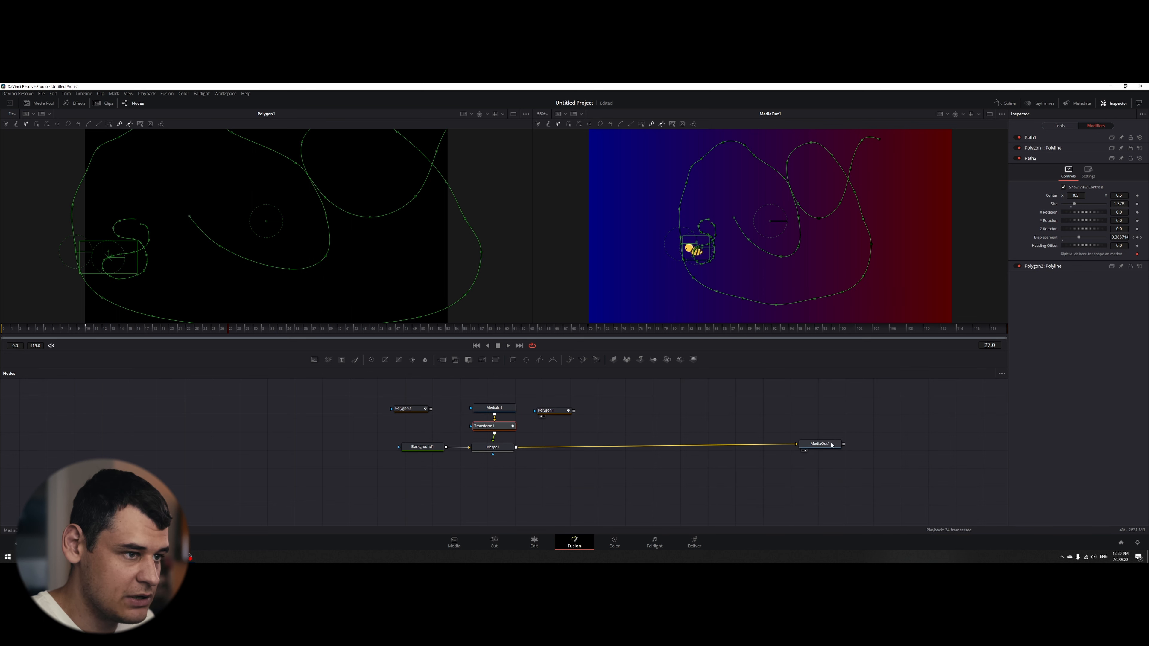
left_click_drag(201, 332, 12, 364)
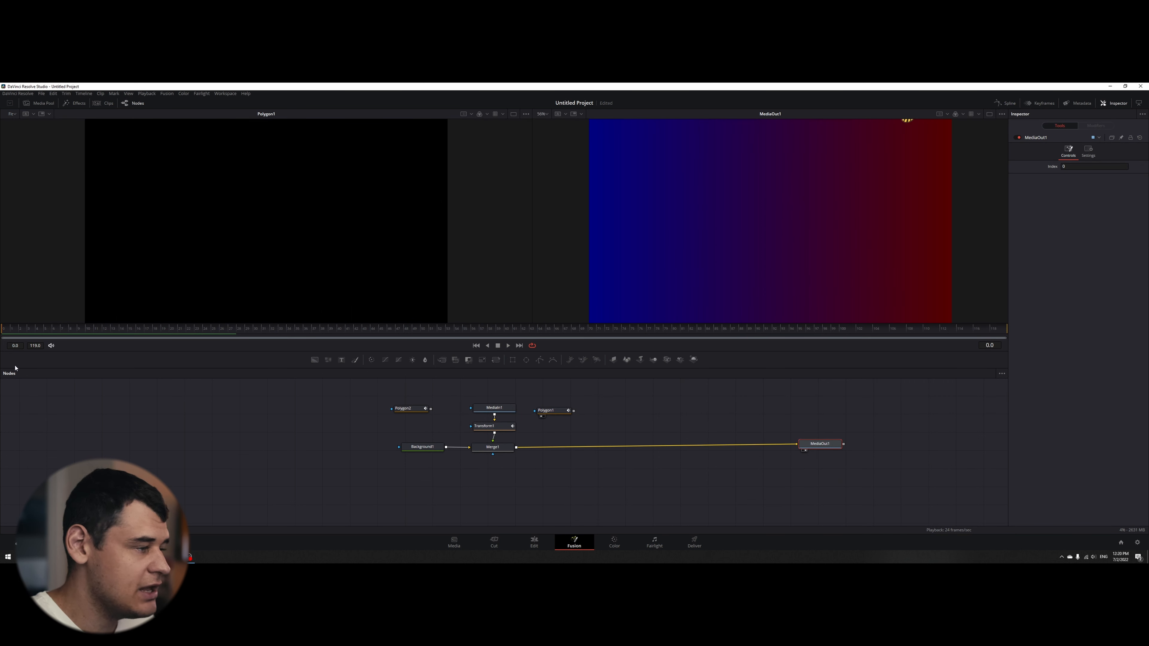
key("space")
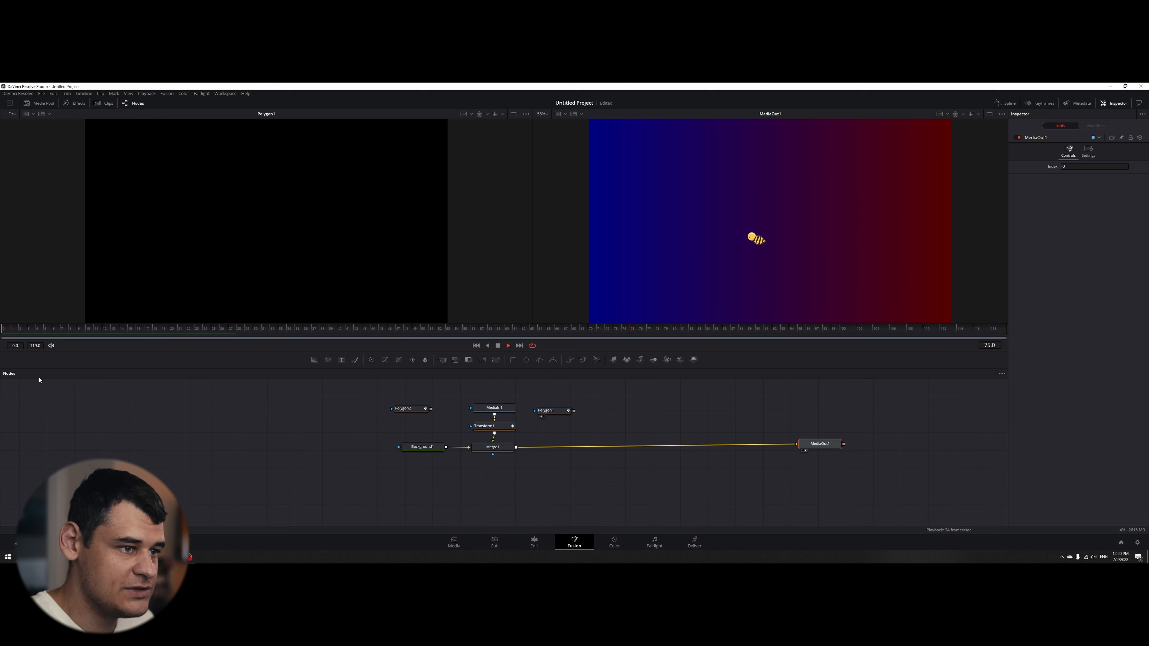
key("space")
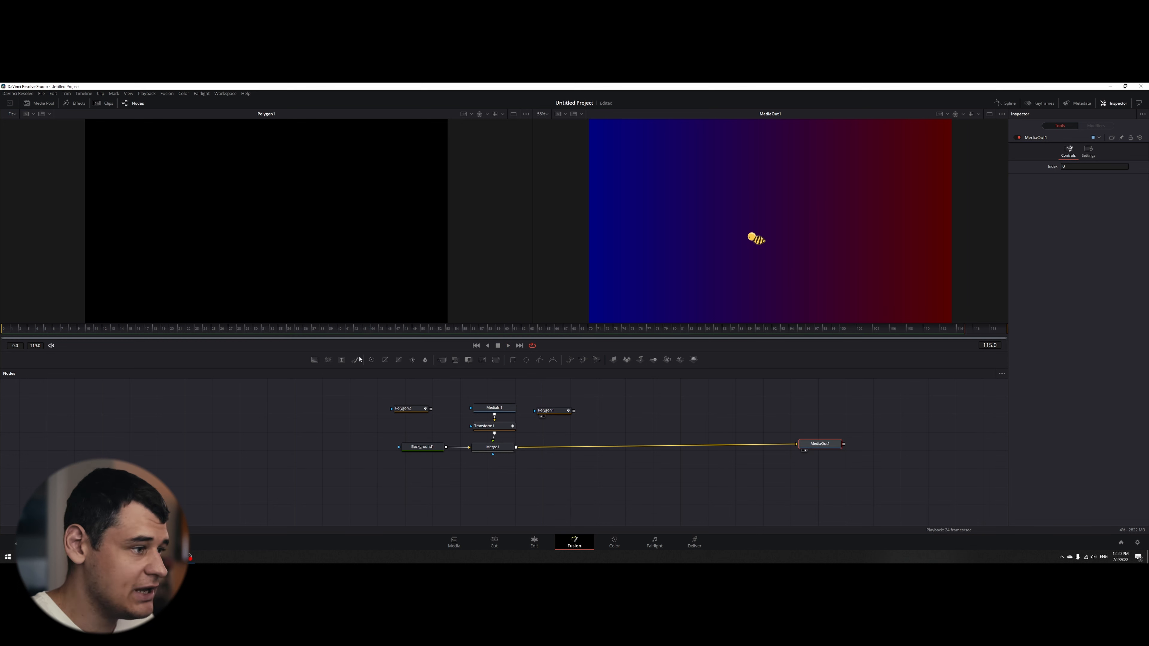
key("Home")
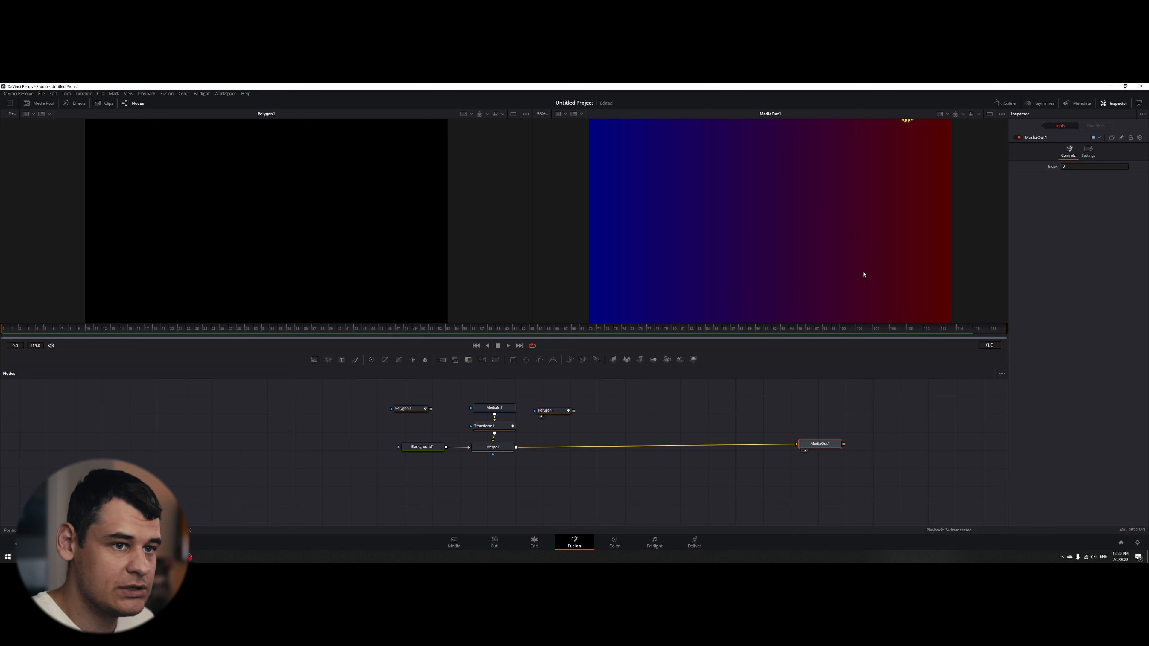
key("space")
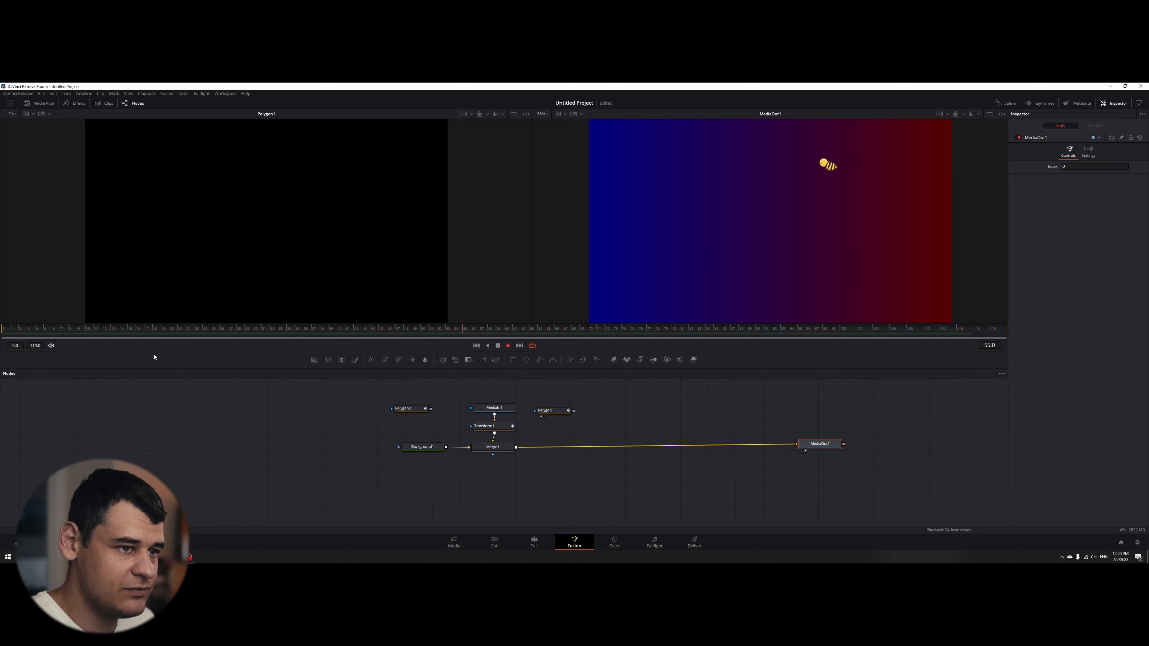
key("space")
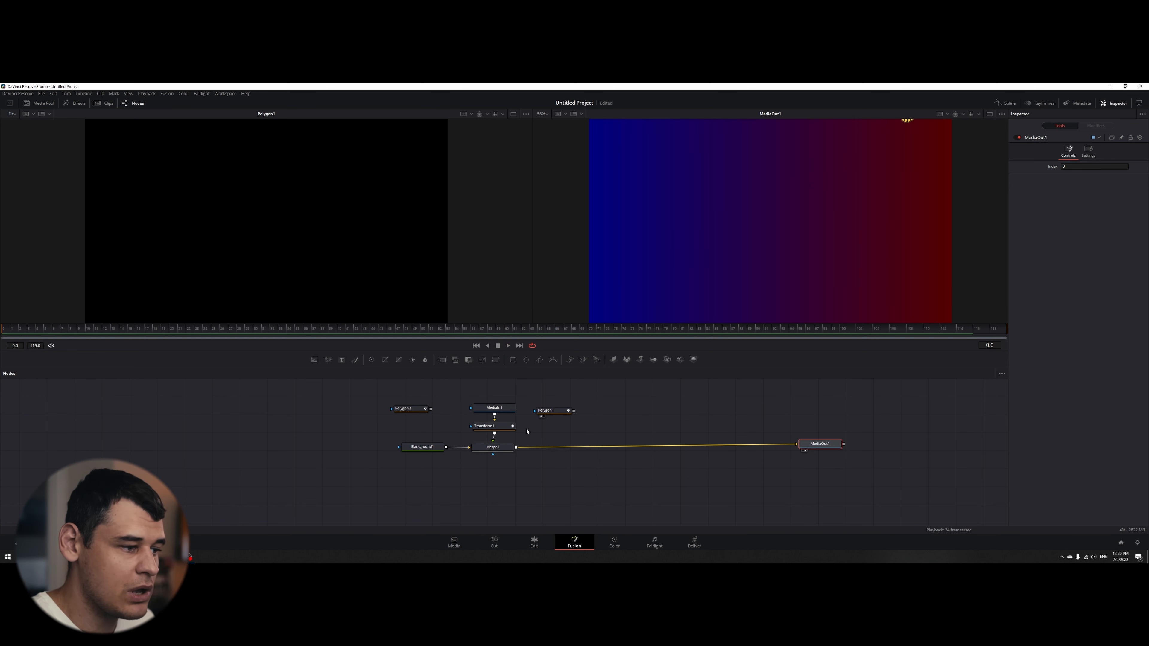
- Connect Transform1's Angle to Path2's Heading and move to frame 6 to check the bee's rotation
left_click(493, 426)
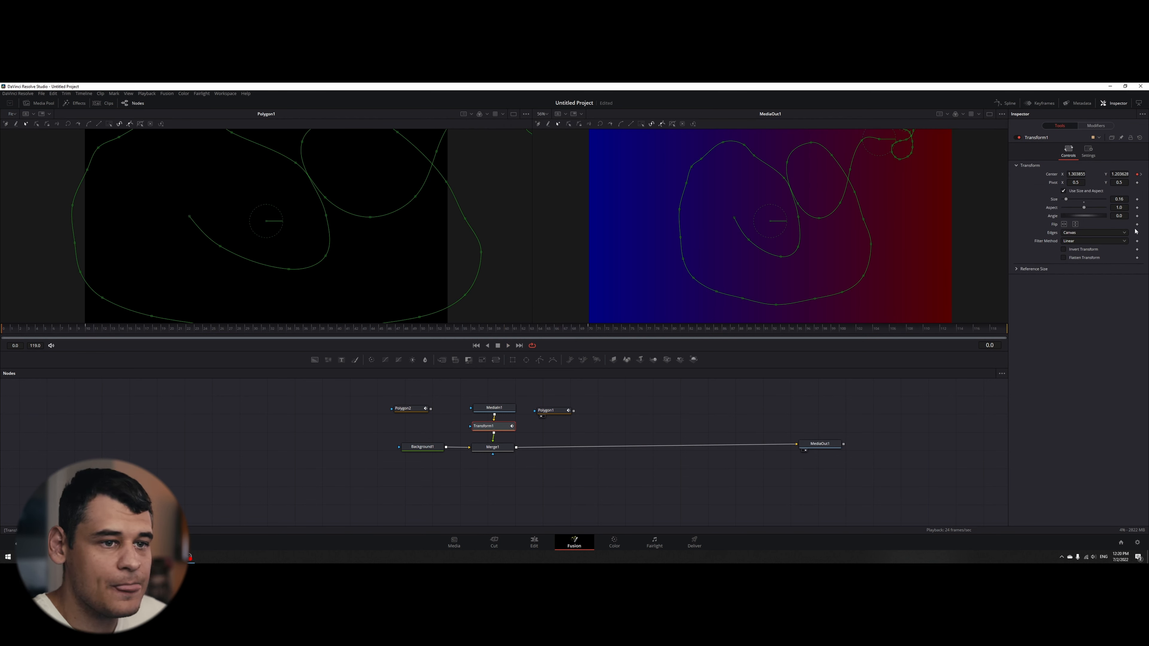
right_click(1052, 218)
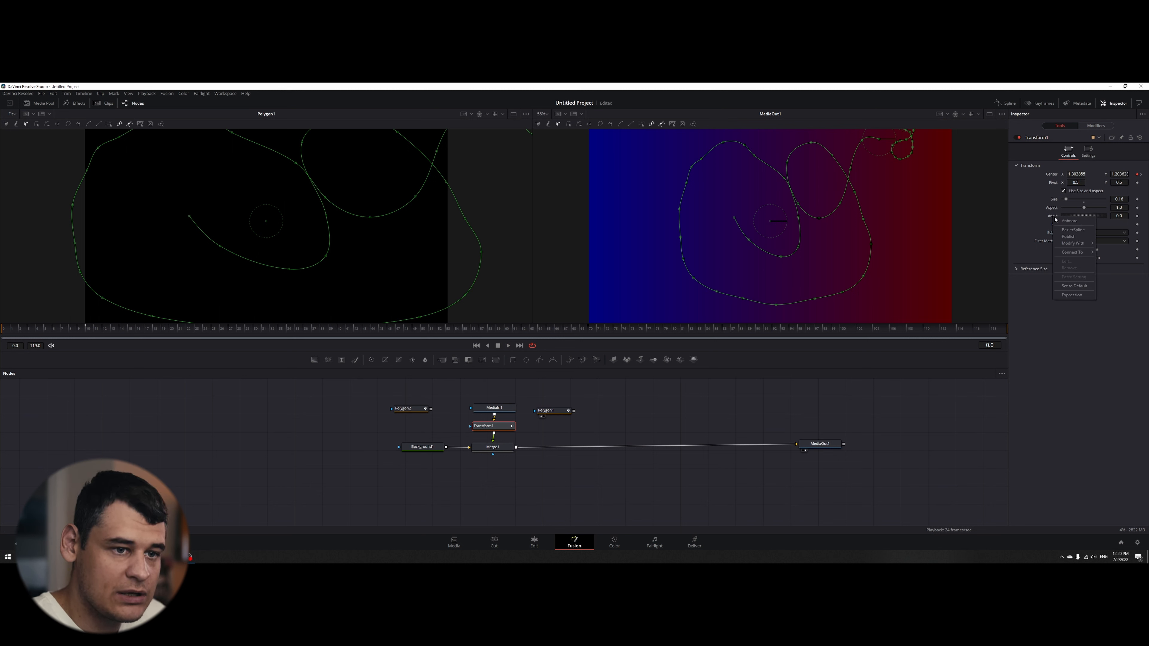
mouse_move(1080, 252)
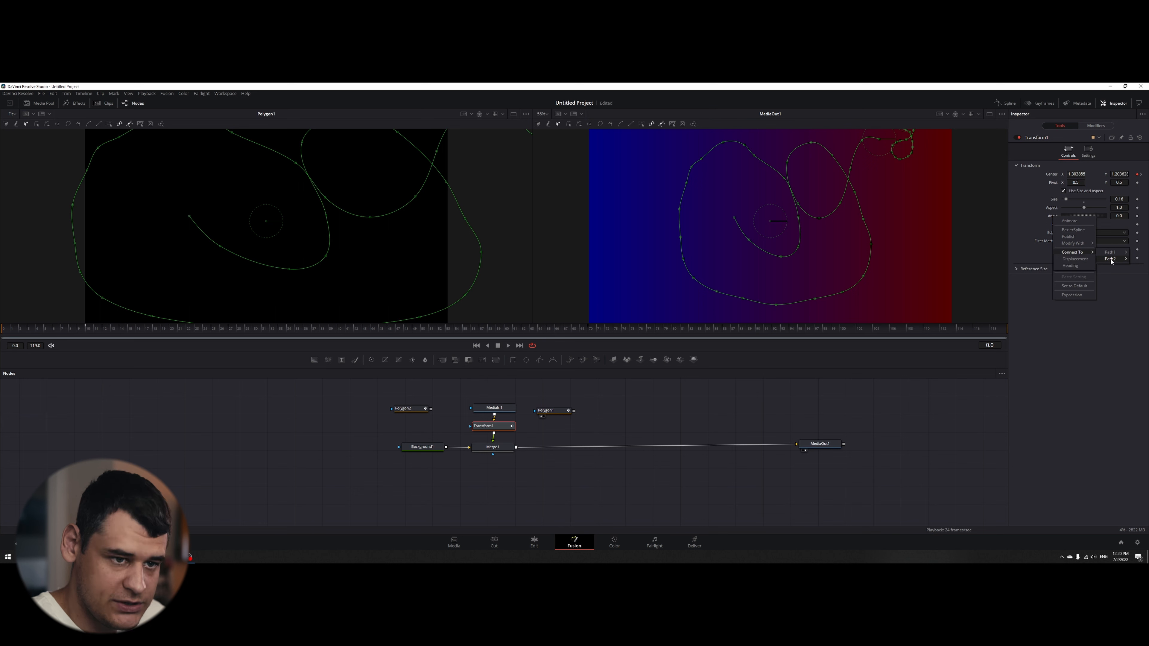
left_click(1081, 267)
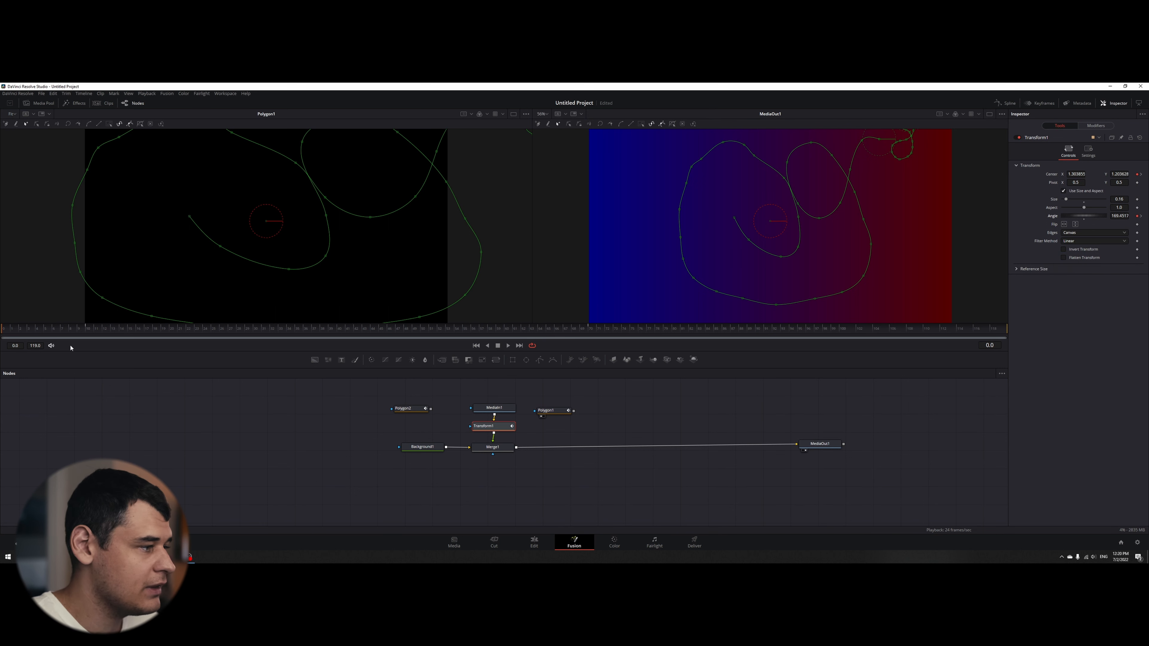
mouse_move(64, 331)
left_mouse_down()
mouse_move(91, 331)
mouse_move(60, 333)
left_mouse_up()
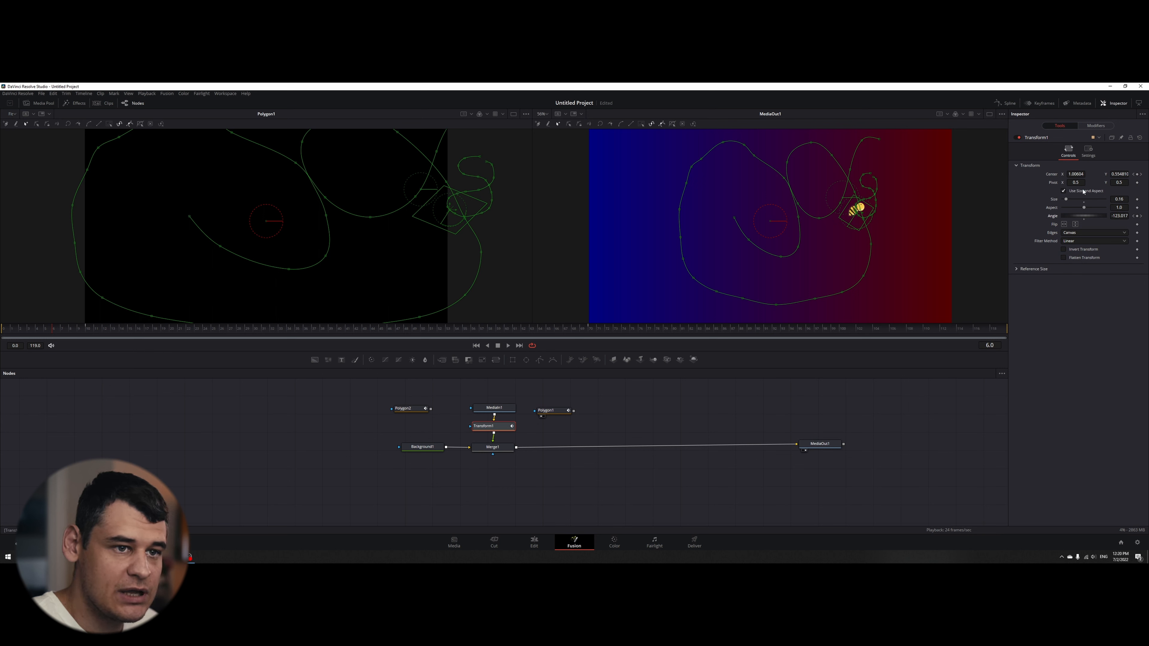
- Set Path2's heading offset to 52.2 and check the bee's orientation at frame 25
left_click(1096, 125)
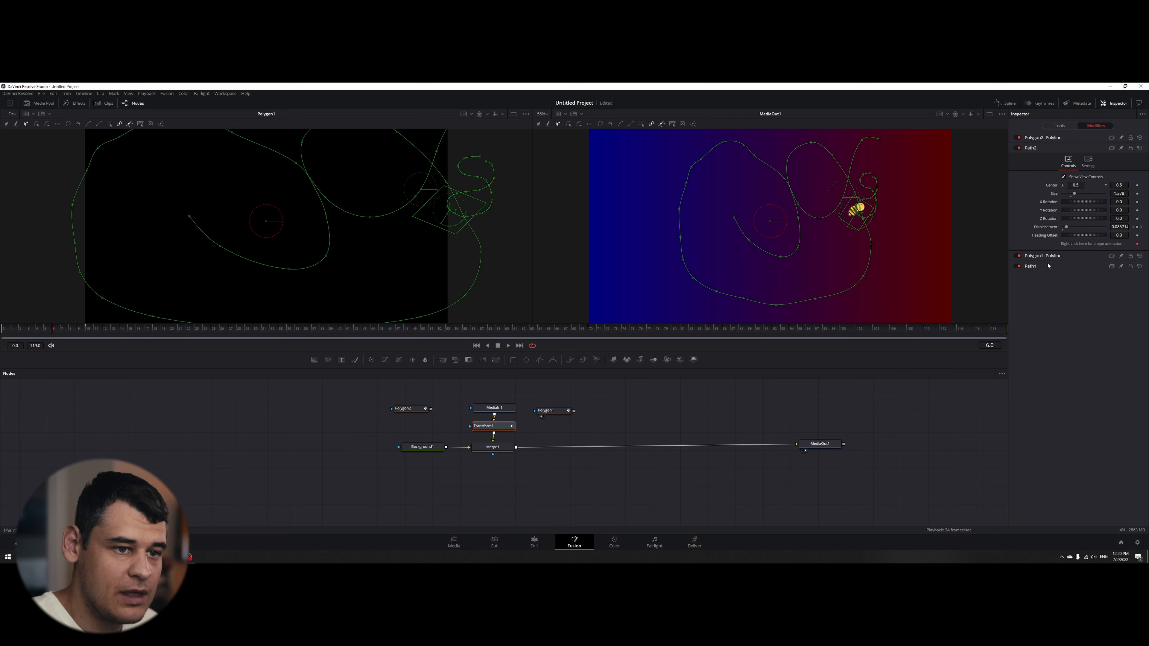
left_click_drag(1075, 238, 1080, 238)
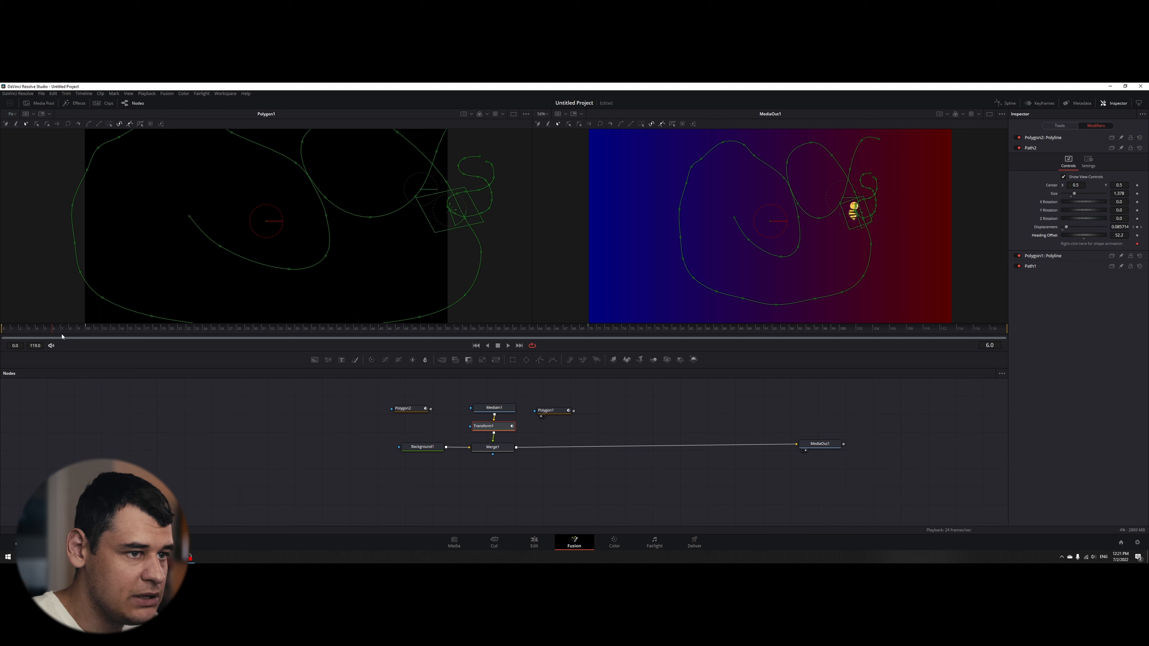
left_click_drag(62, 336, 213, 336)
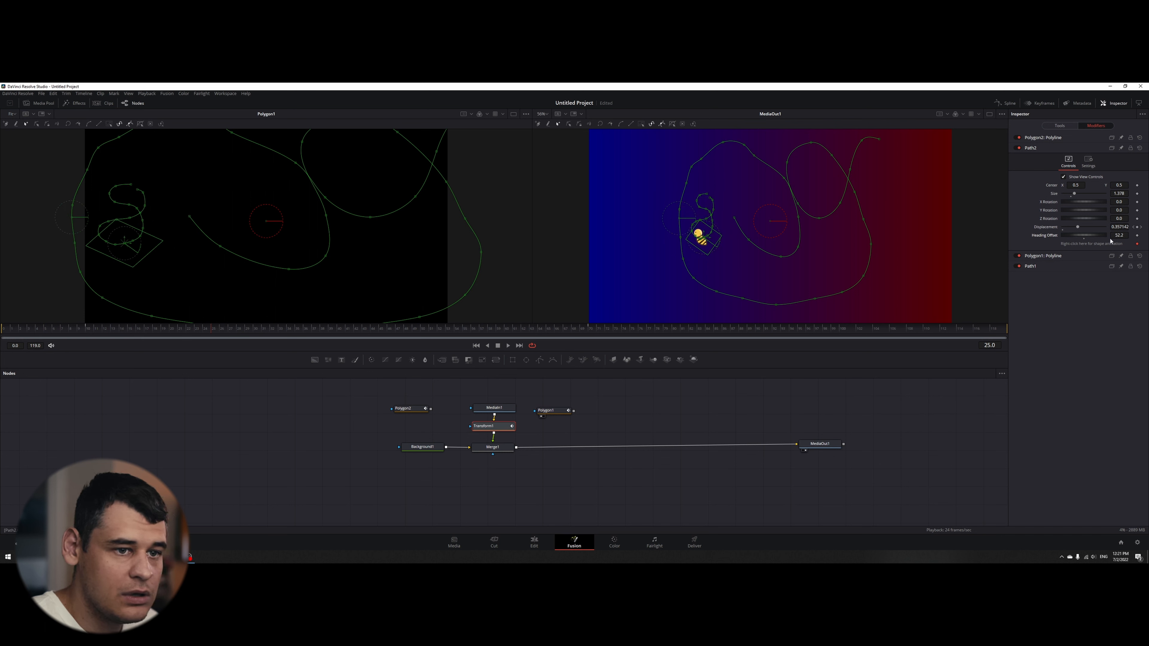
- Set Path2's heading offset to -156.5 and play the animation to check the bee's orientation along the path
left_click_drag(1086, 236, 1059, 234)
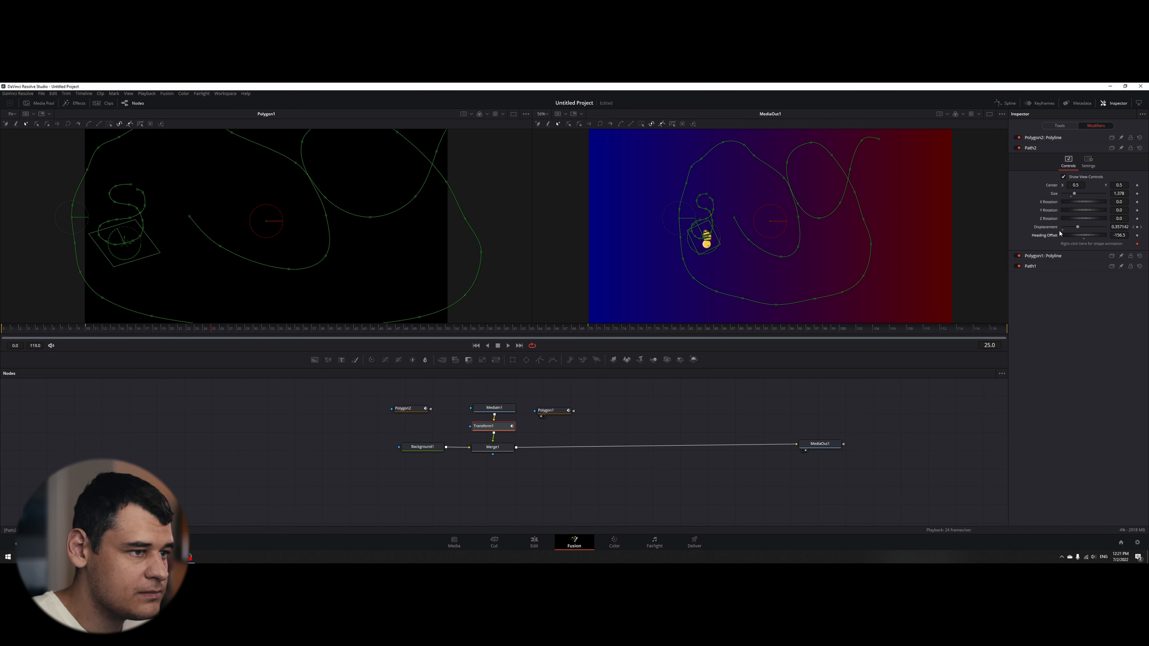
key("space")
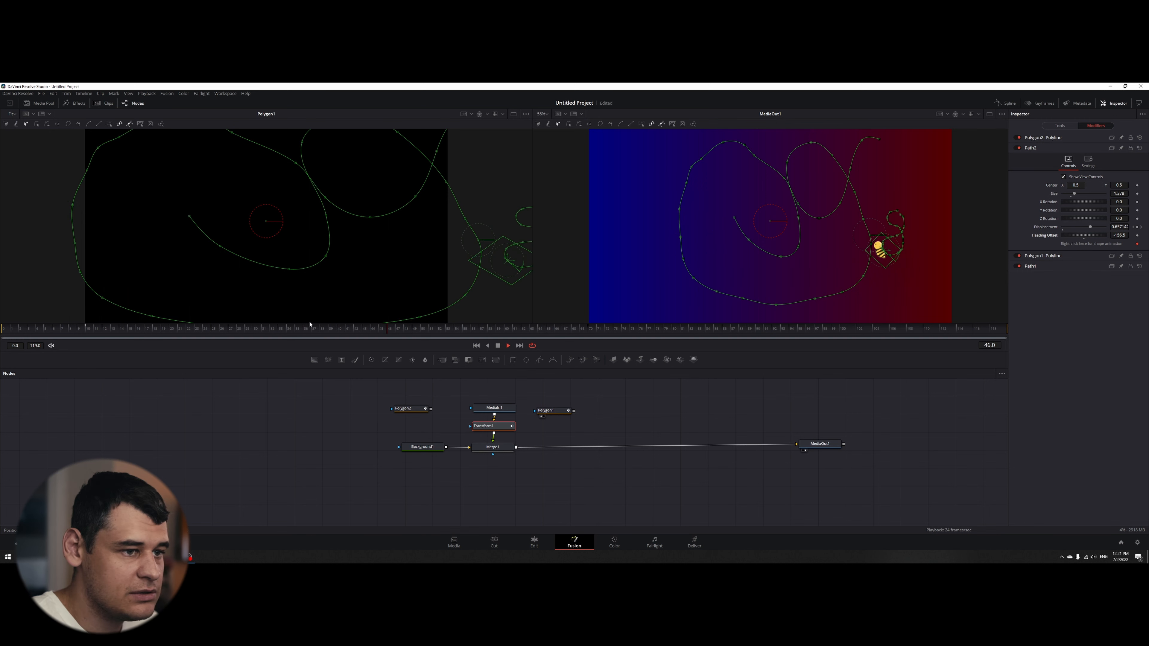
key("space")
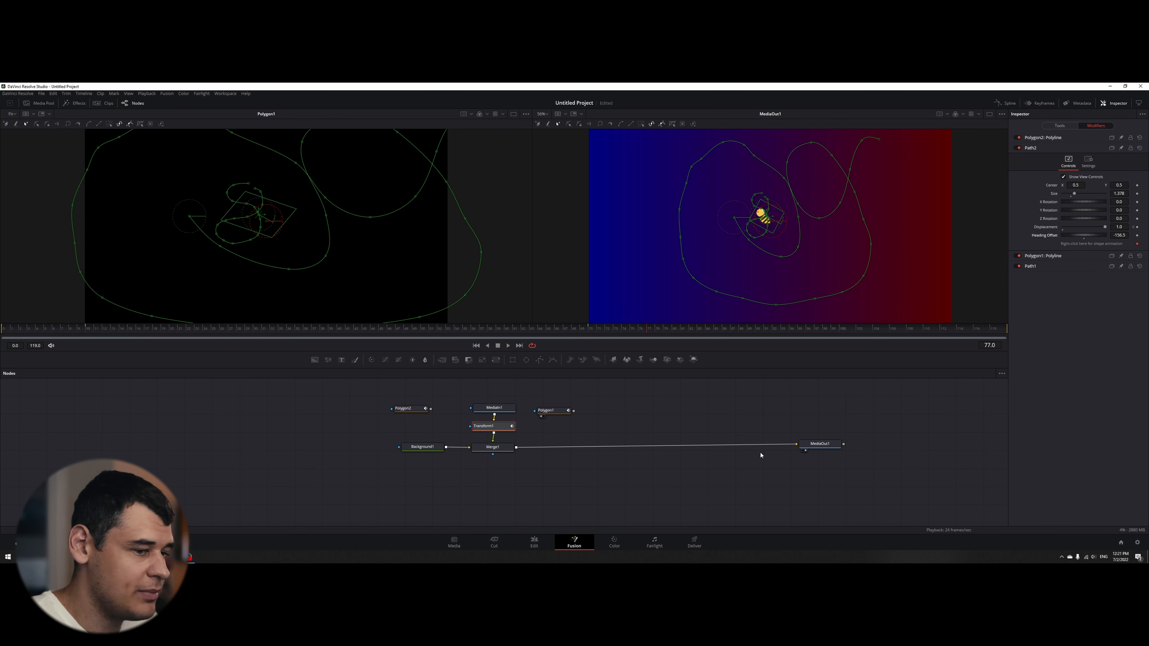
- Select MediaOut1, play the bee animation without path overlays and save the project
left_click(818, 444)
key("space")
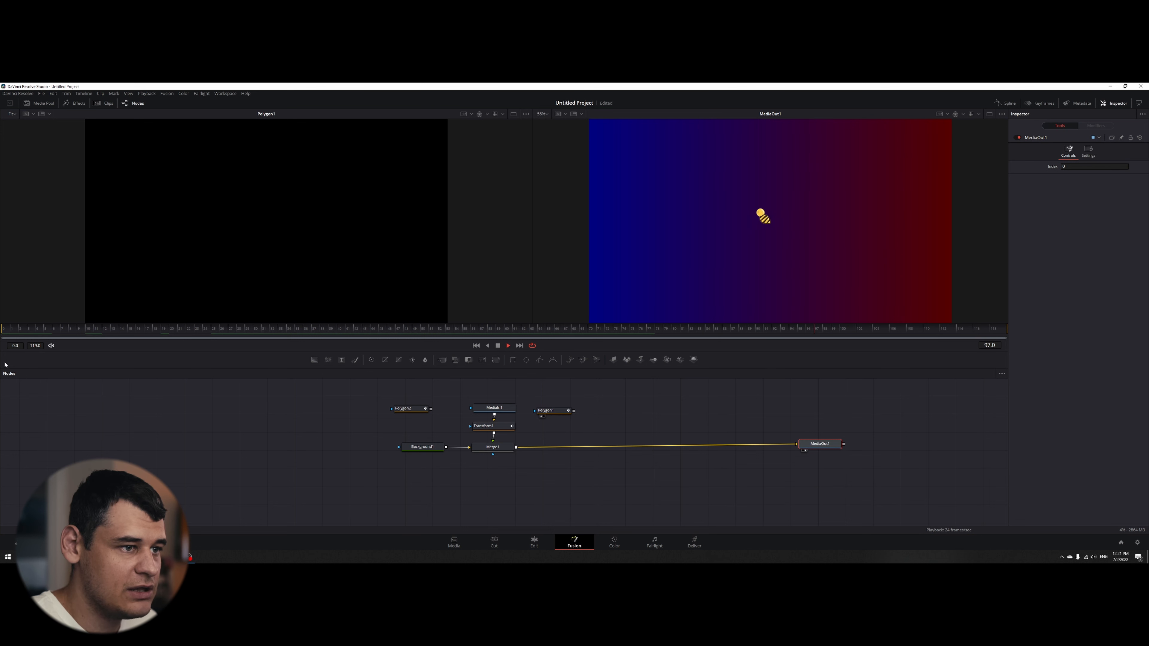
key("space")
key("space")
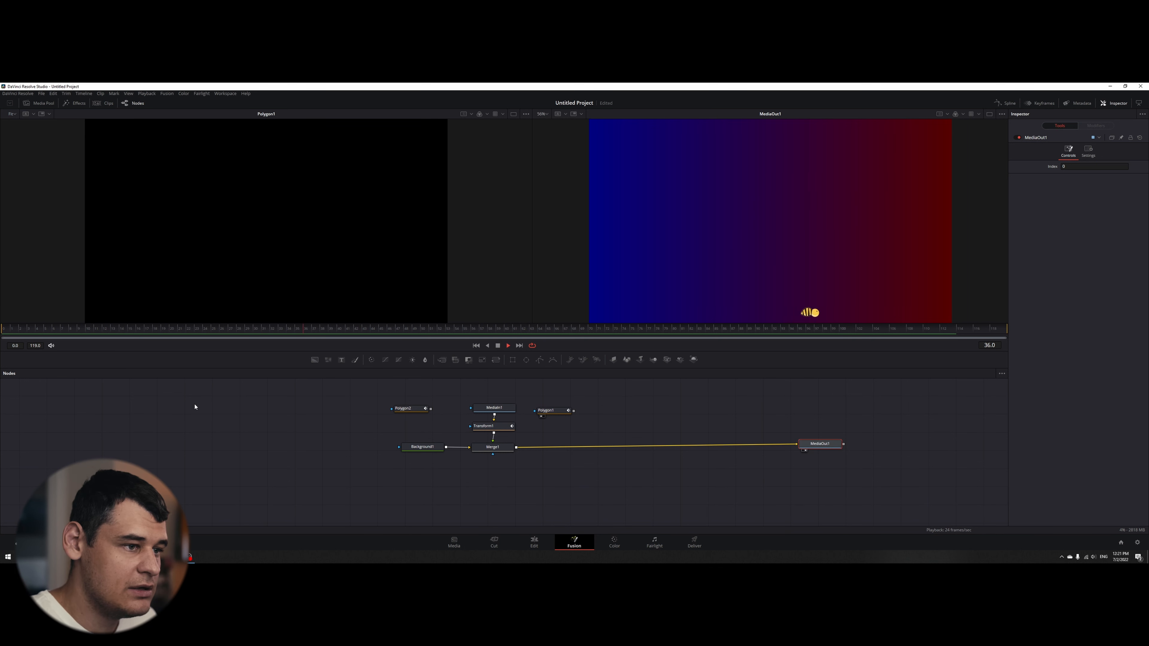
key("space")
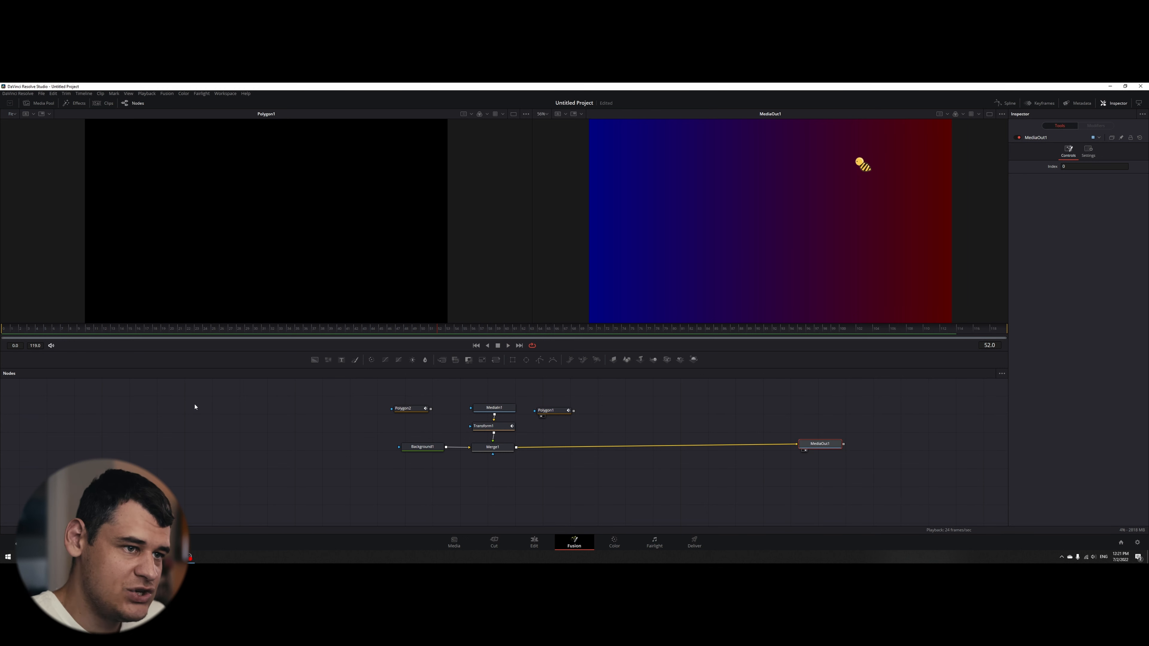
key("ctrl+s")
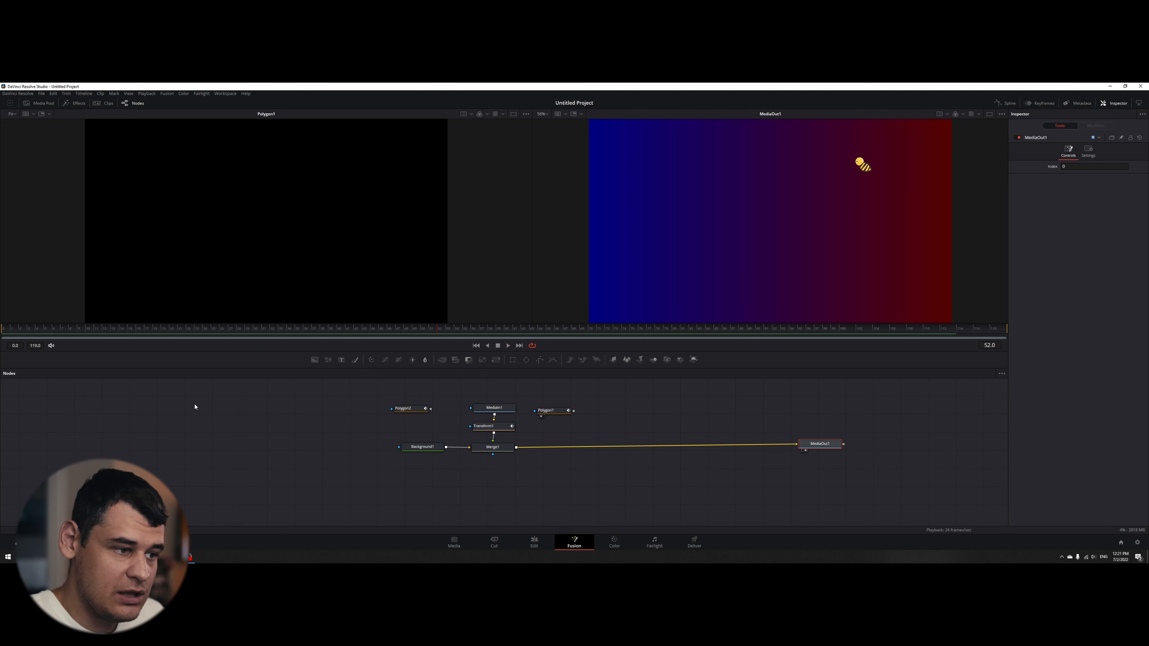
- Review Transform1's settings, return to frame 0 and play the animation from MediaOut1
left_click(491, 426)
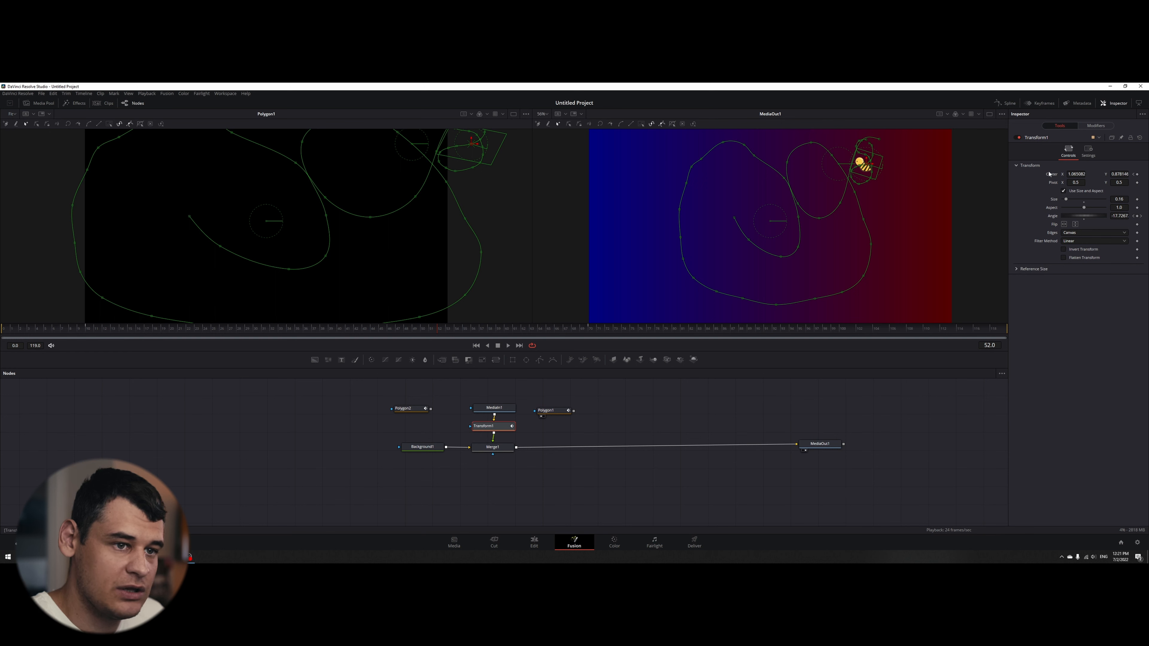
left_click_drag(113, 330, 1, 358)
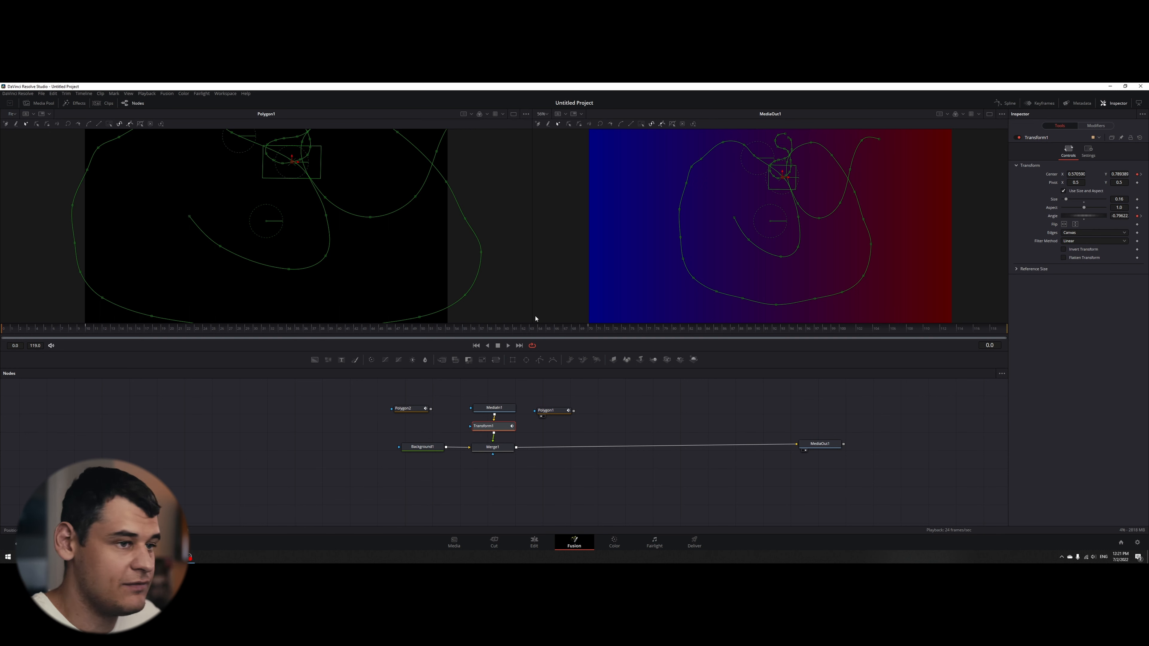
left_click(820, 443)
key("space")
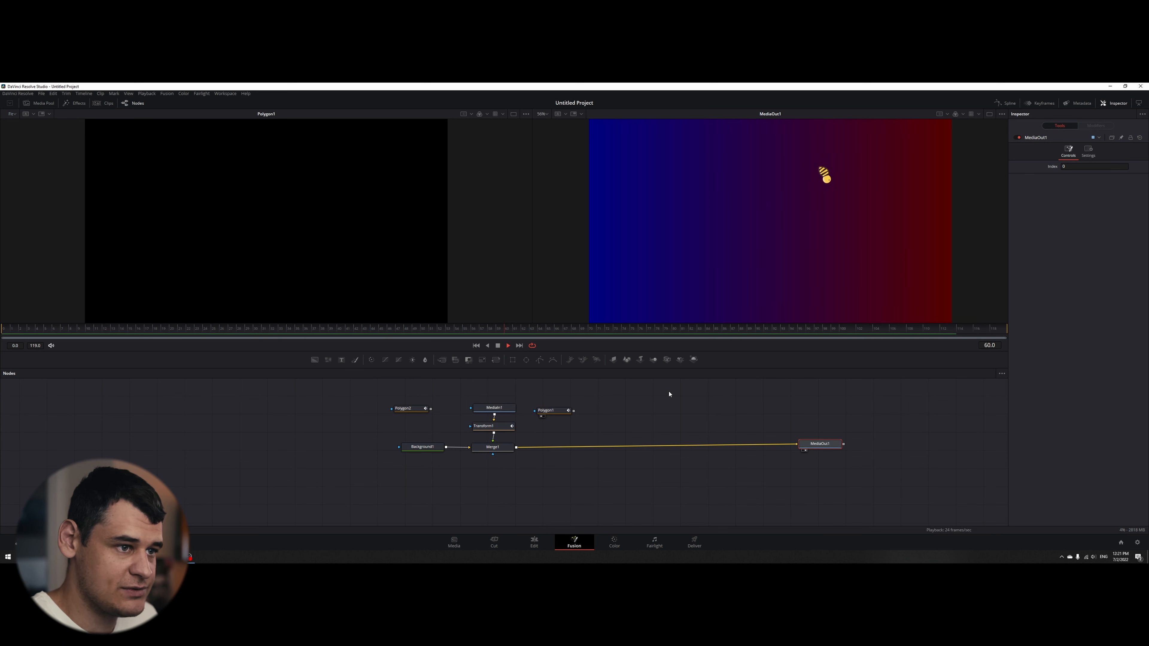
key("space")
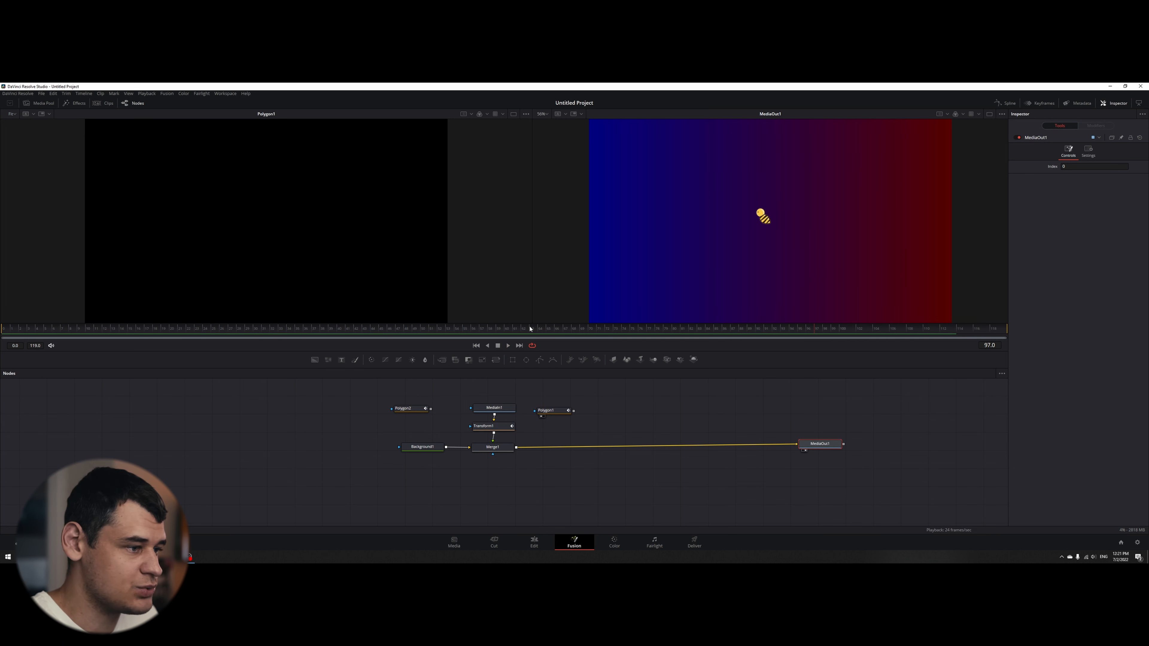
- Switch to the Edit page and play the Fusion composition full screen from the start of the timeline
left_click_drag(532, 329, 1, 304)
left_click(534, 542)
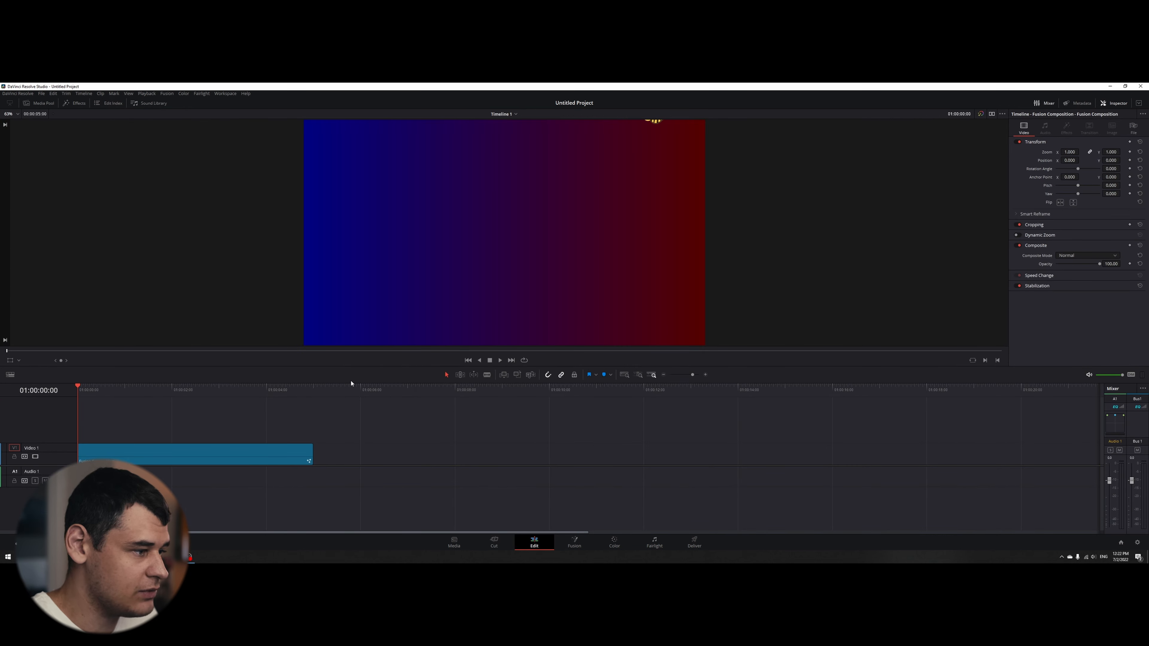
left_click_drag(96, 392, 19, 393)
key("ctrl+f")
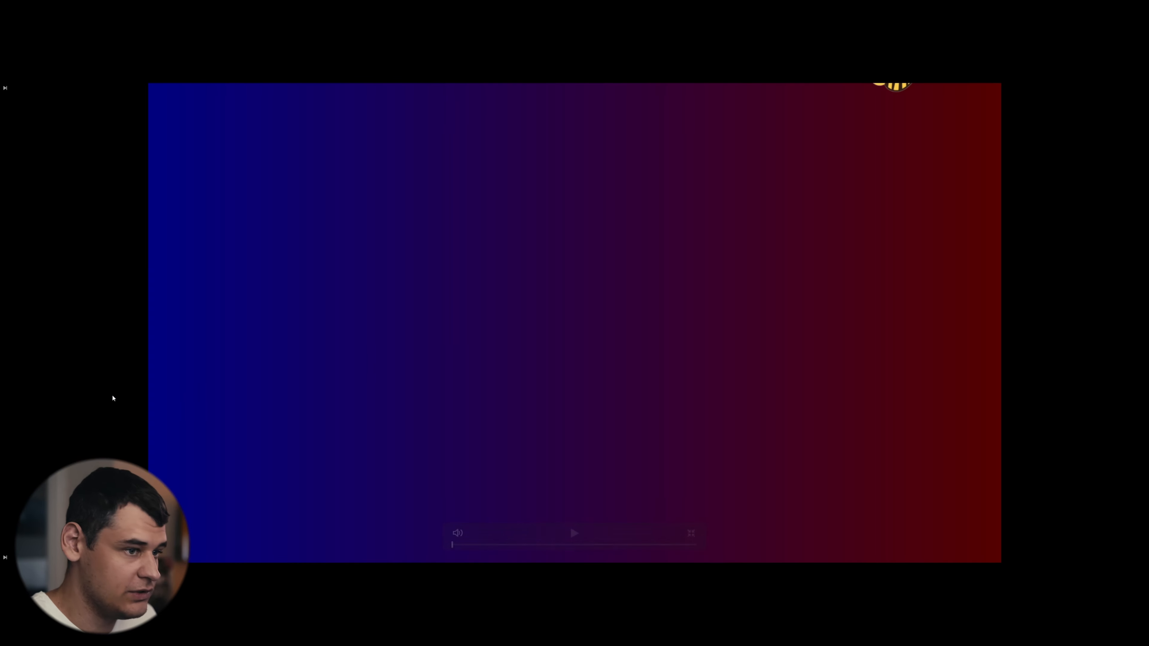
key("space")
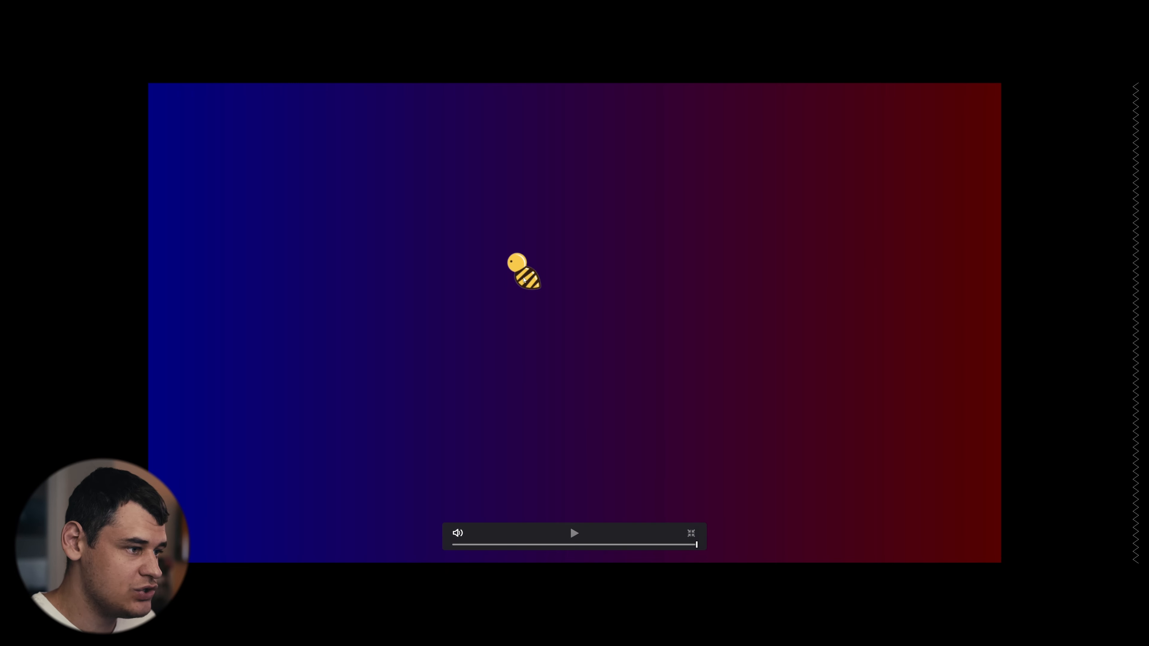
key("Escape")
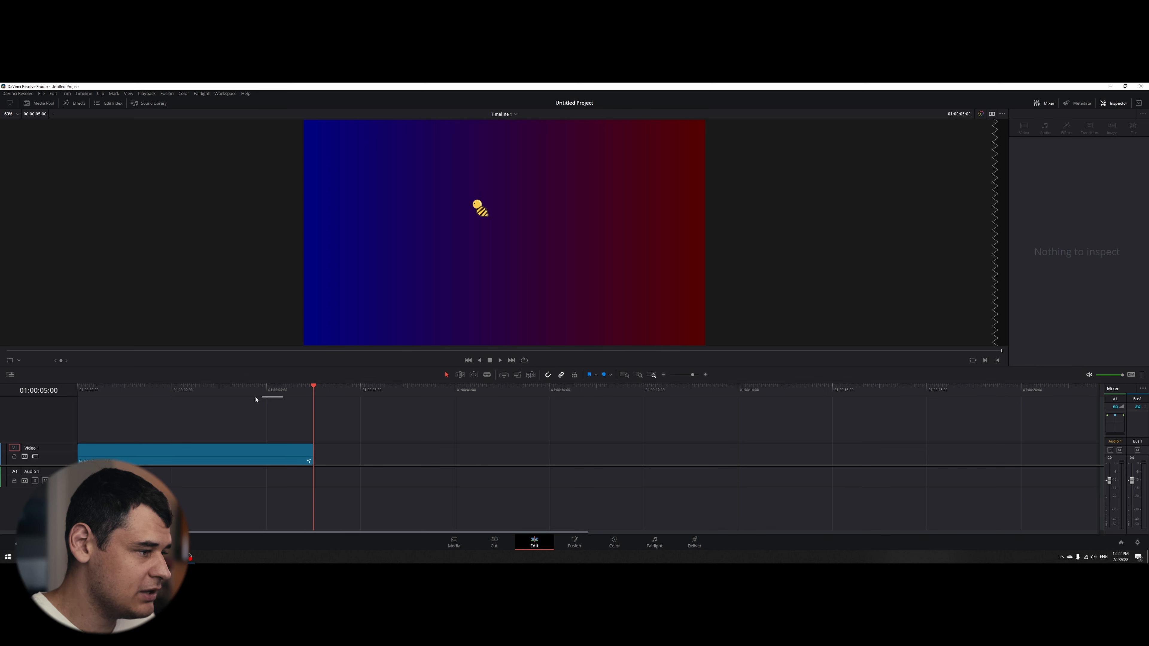
- Replay the bee clip from the timeline start in the normal viewer and return to the first frame
left_click_drag(255, 394, 74, 408)
key("space")
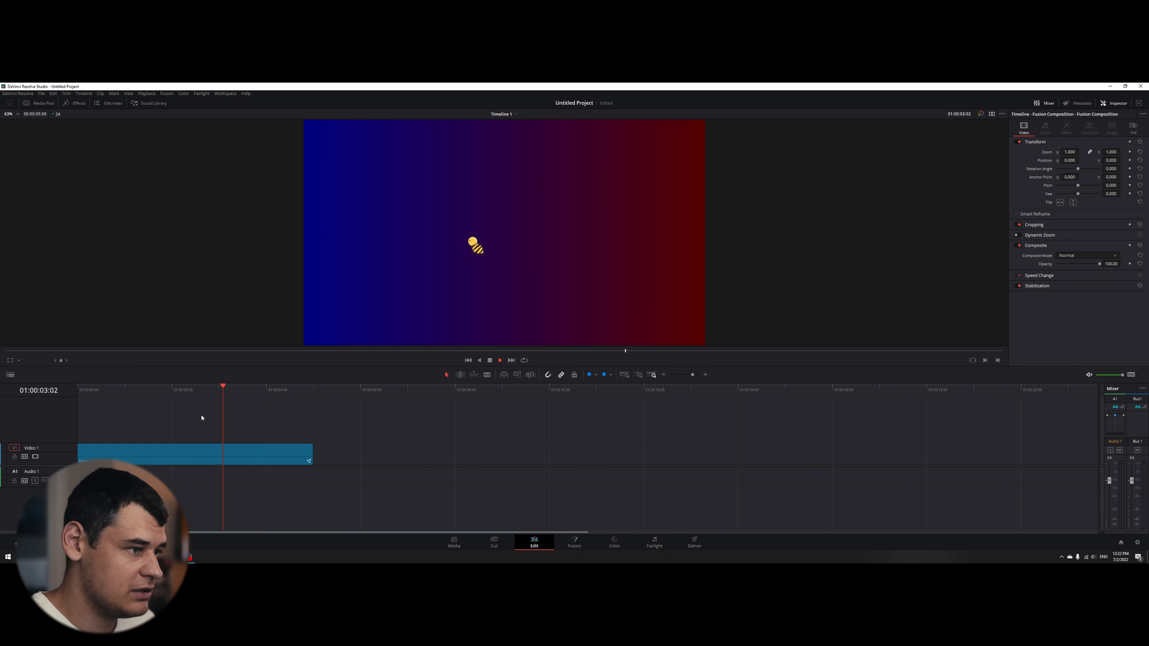
key("space")
left_click_drag(283, 392, 2, 428)
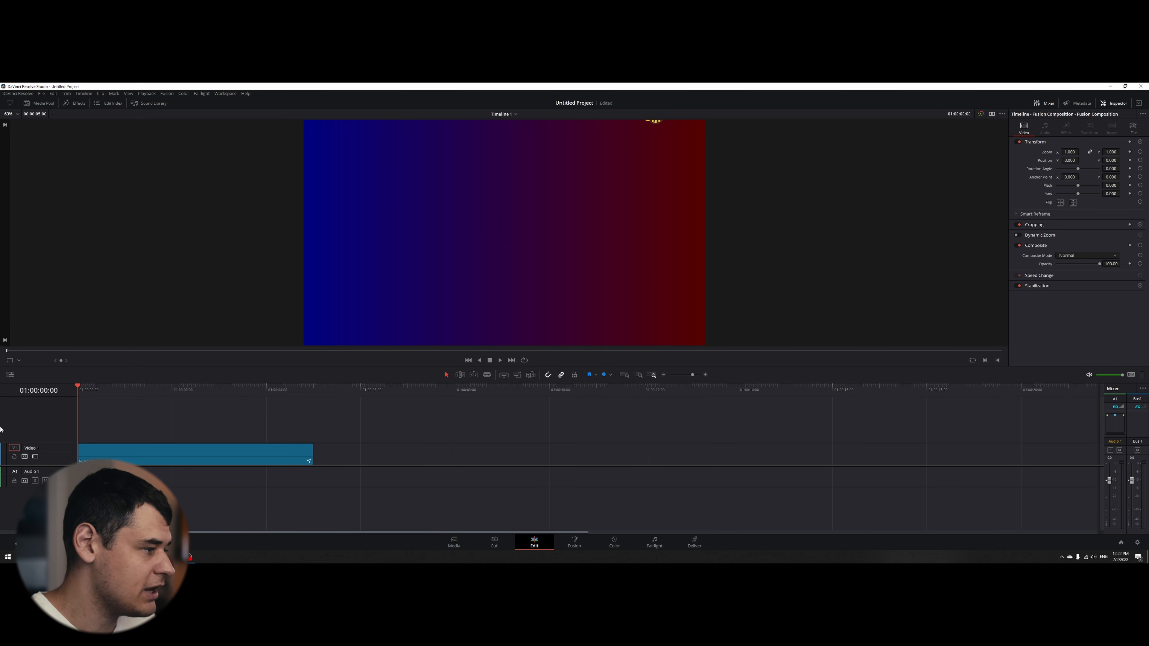
- Play the bee animation full screen once more, exit full screen and return the playhead to 01:00:00:00
key("ctrl+f")
key("space")
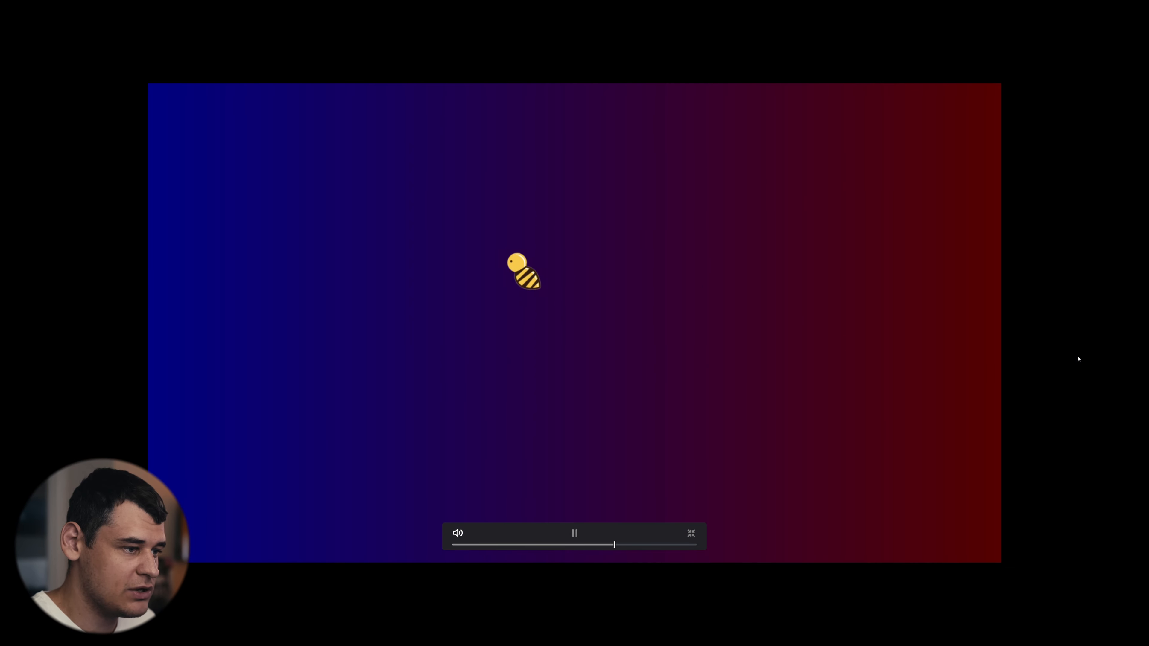
key("space")
key("ctrl+f")
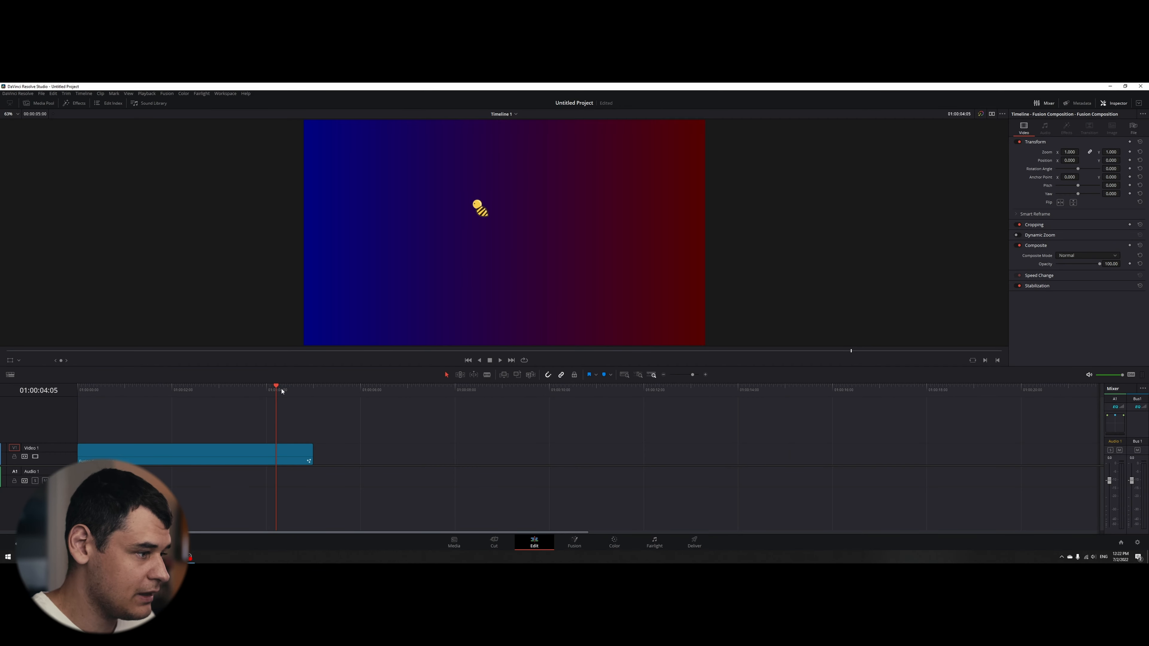
left_click_drag(281, 392, 1, 444)
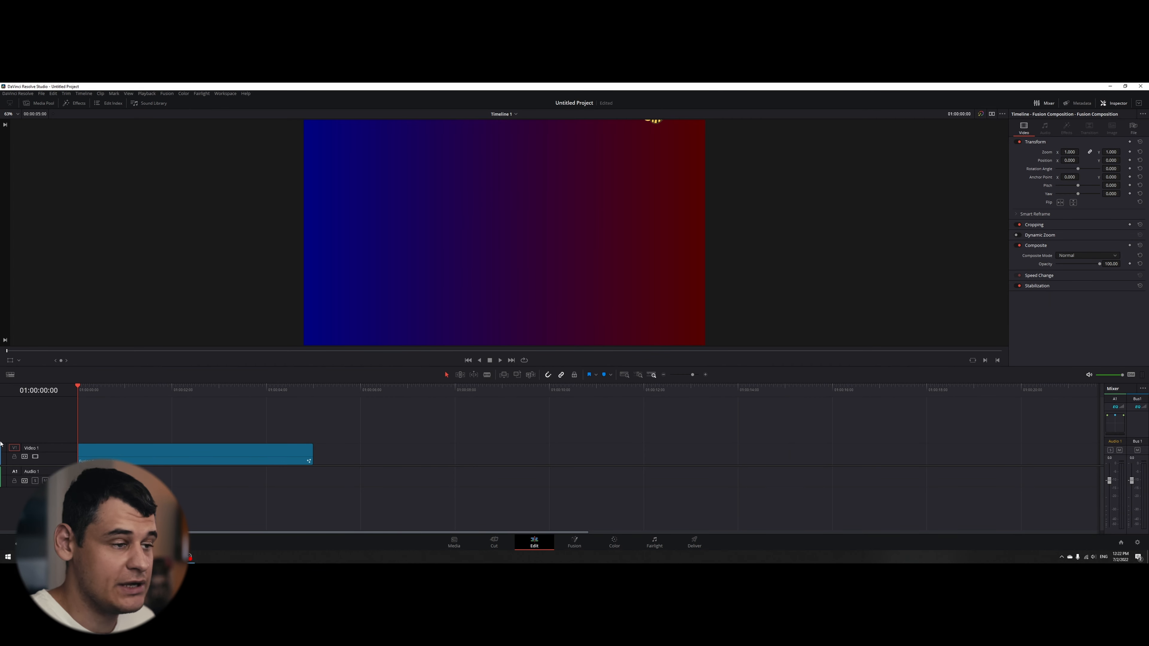